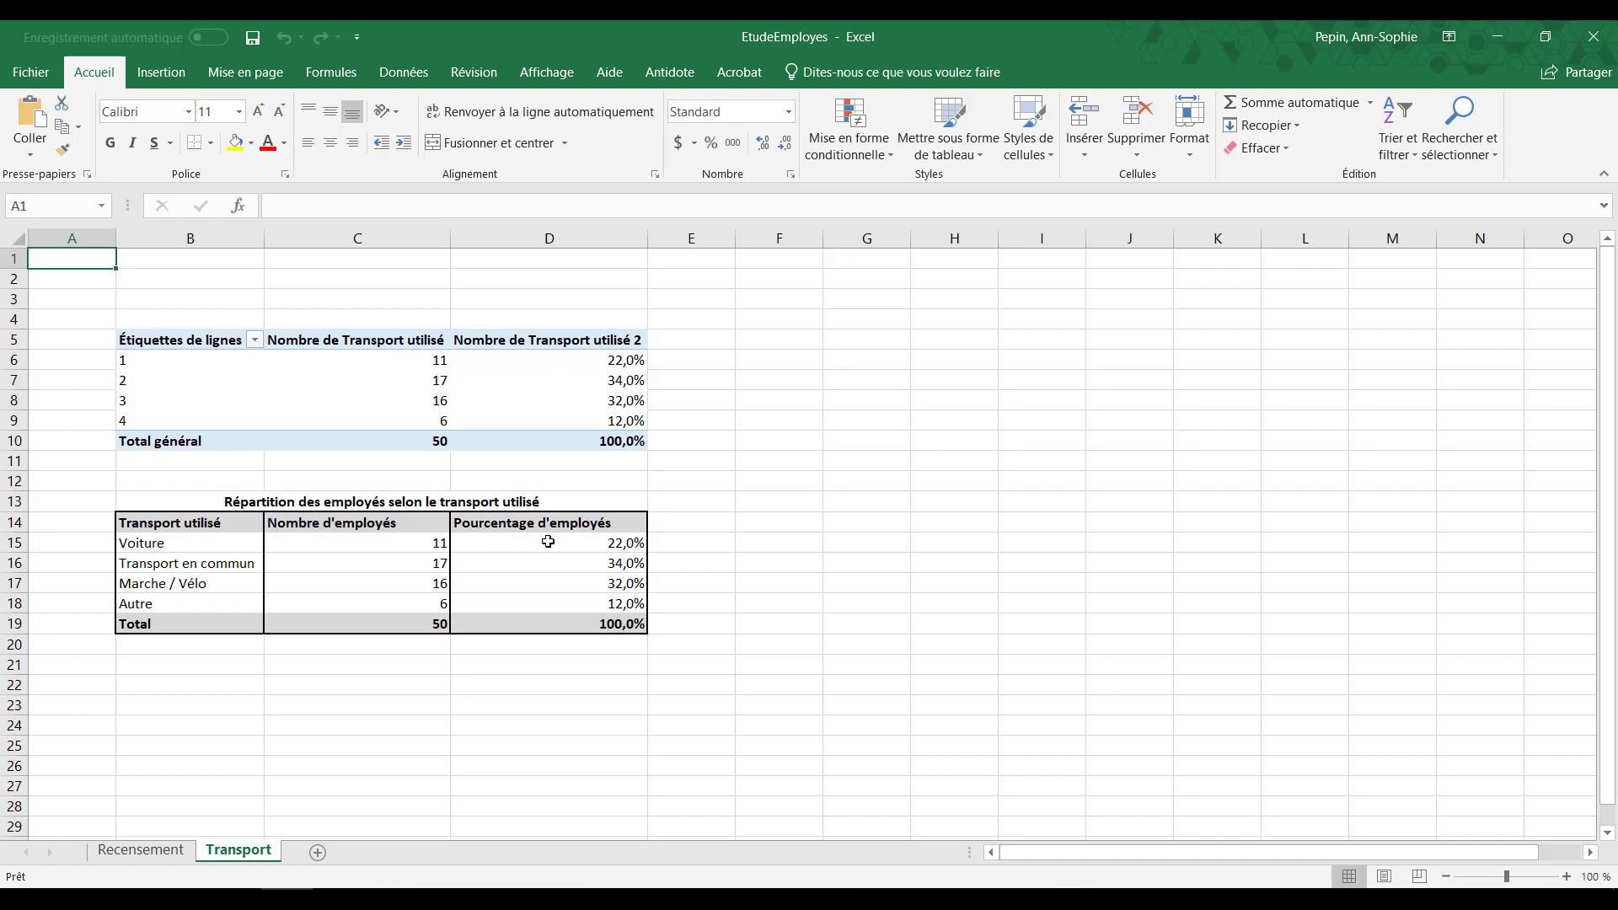
Step: Insert a 2D pie chart from the employee percentages in D15:D18 and place it beside the tables
{"action": "left_click_drag", "start_coordinate": [548, 541], "coordinate": [557, 596]}
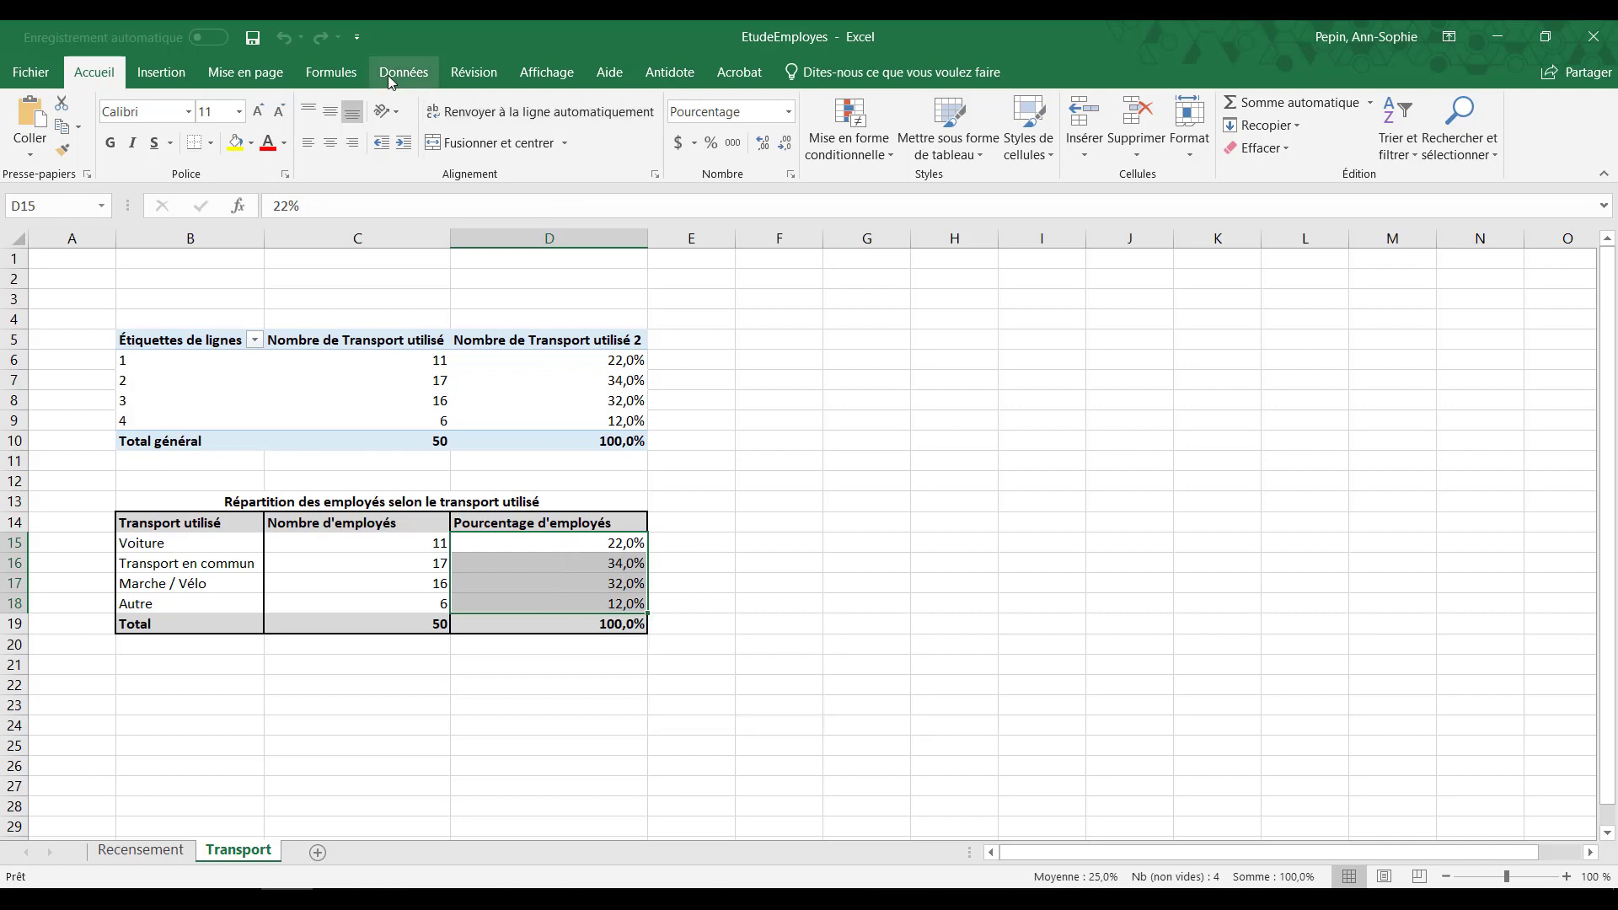
{"action": "left_click", "coordinate": [169, 74]}
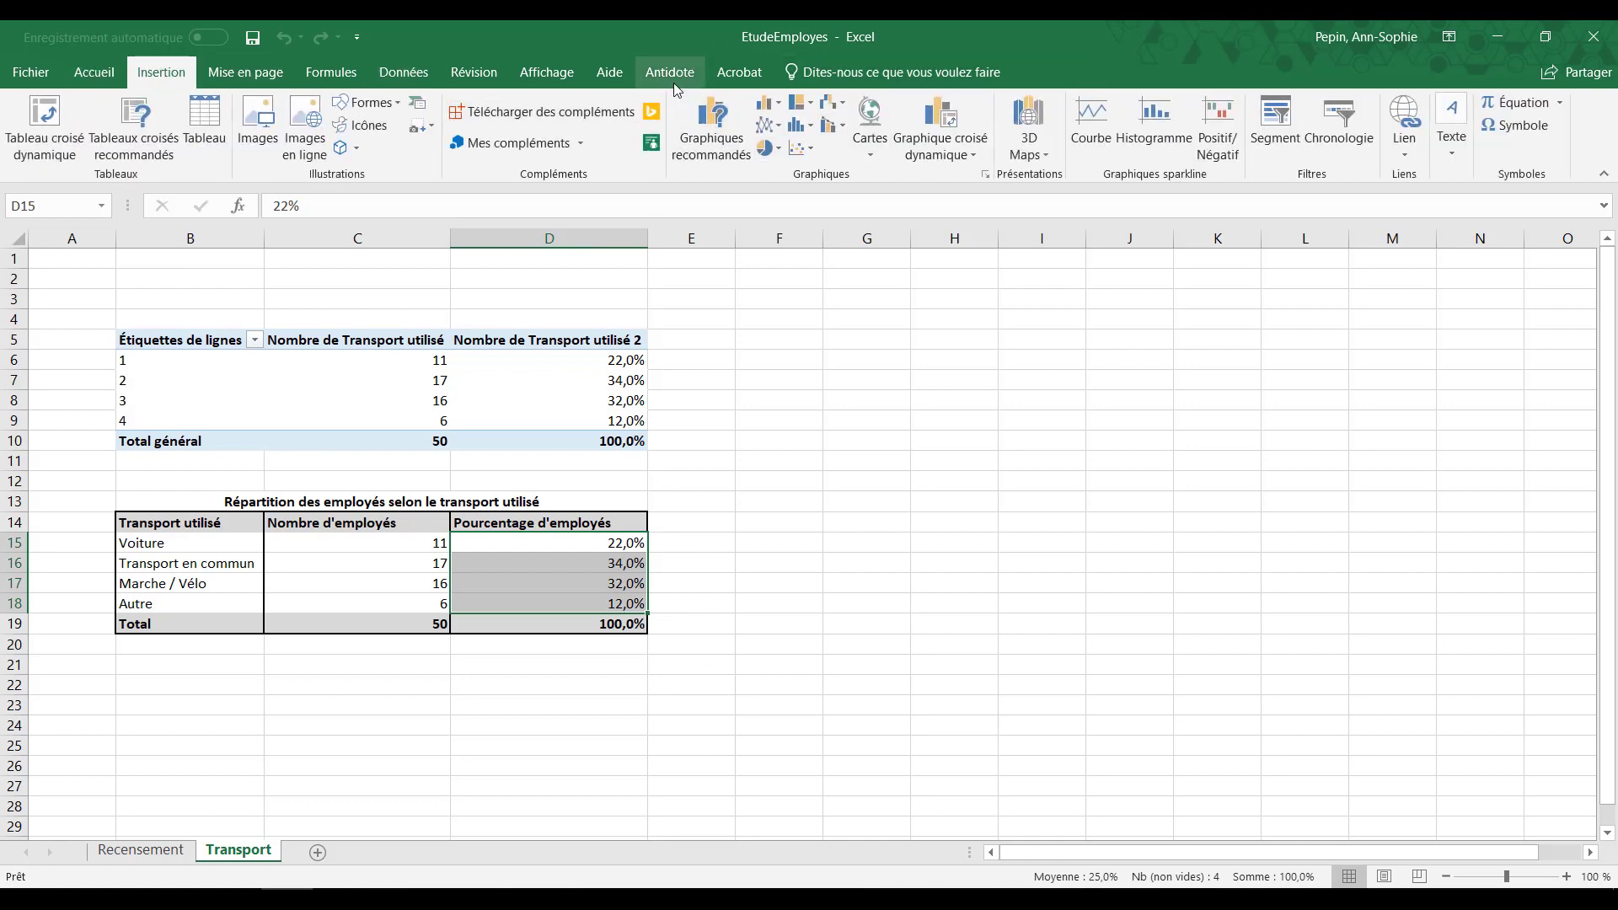
{"action": "left_click", "coordinate": [769, 151]}
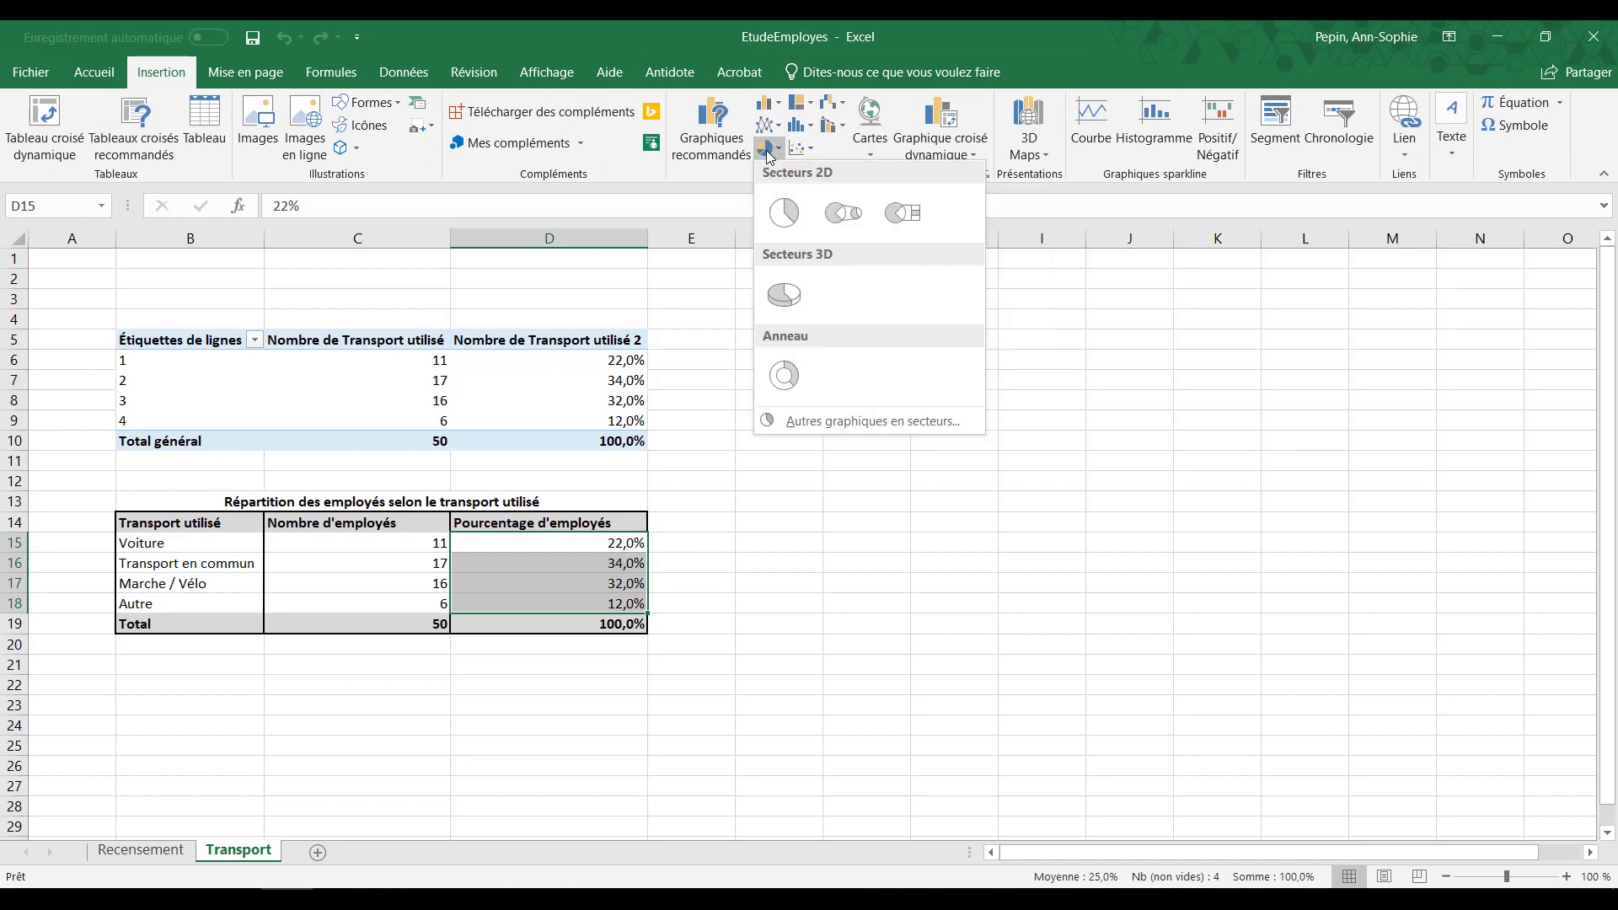
{"action": "left_click", "coordinate": [785, 216]}
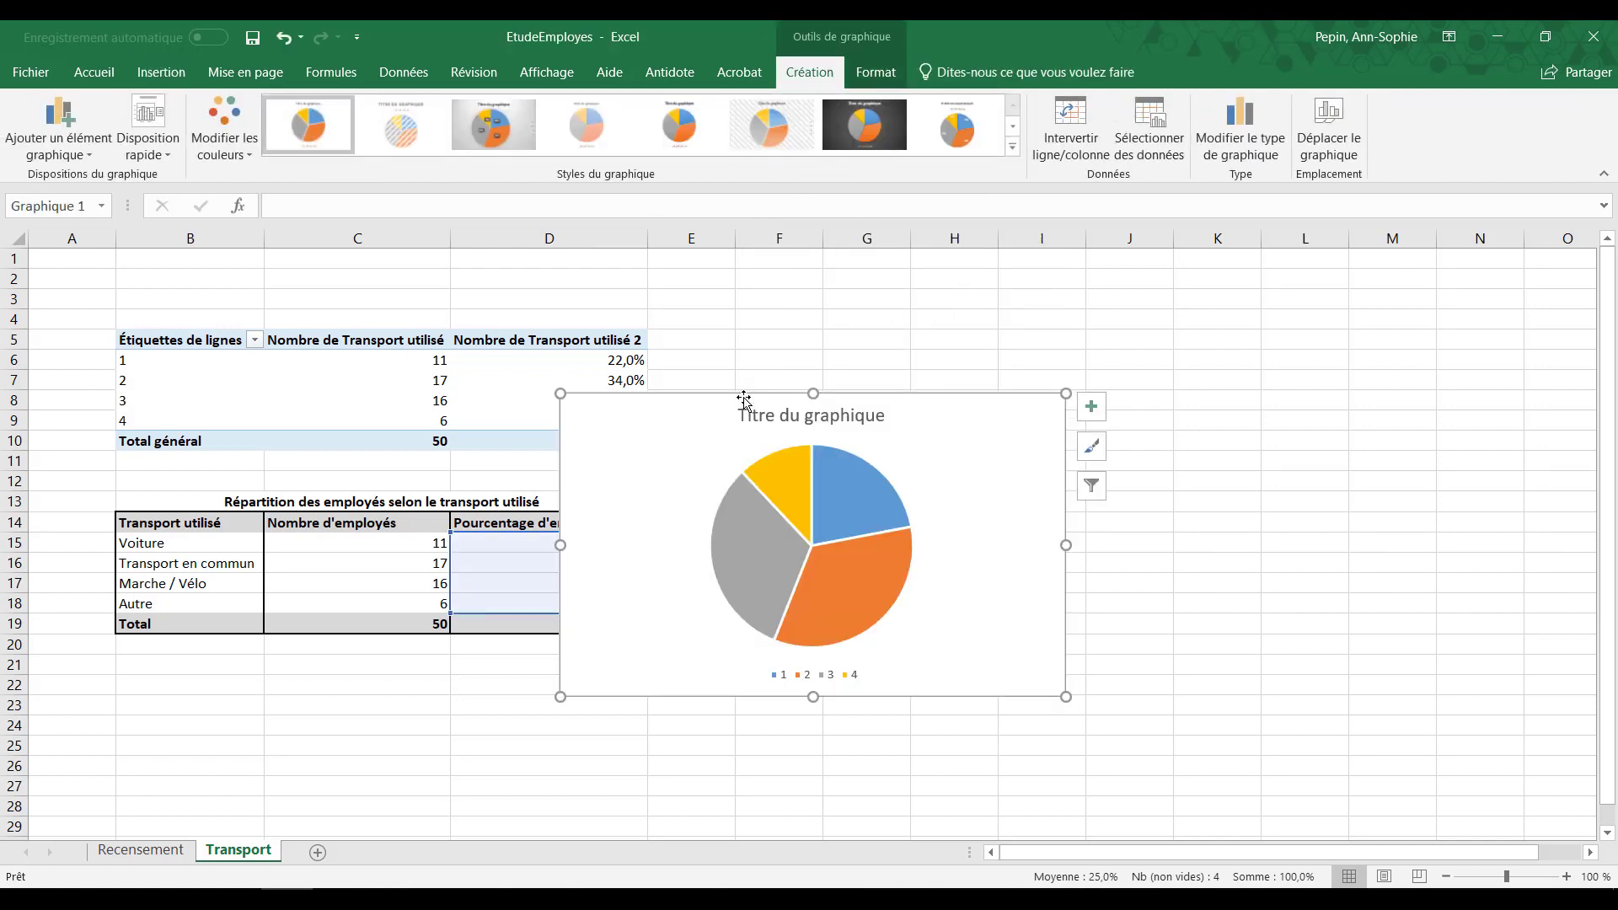
{"action": "left_click_drag", "start_coordinate": [756, 399], "coordinate": [922, 341]}
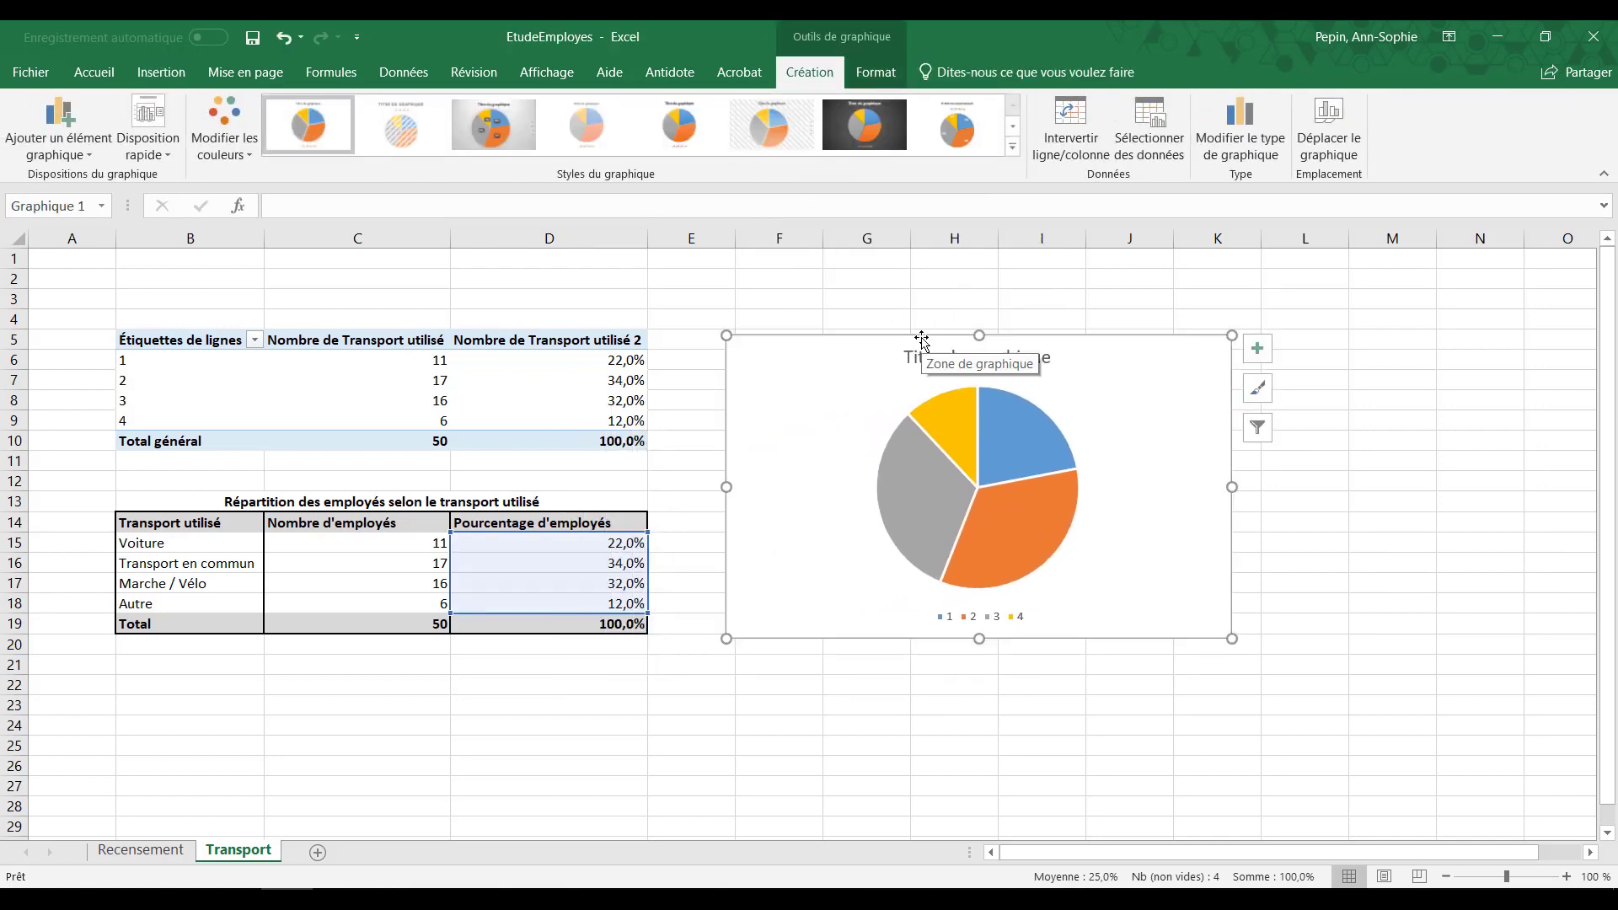
Step: Set the pie chart's category labels to the transport names in B15:B18
{"action": "mouse_move", "coordinate": [1079, 523]}
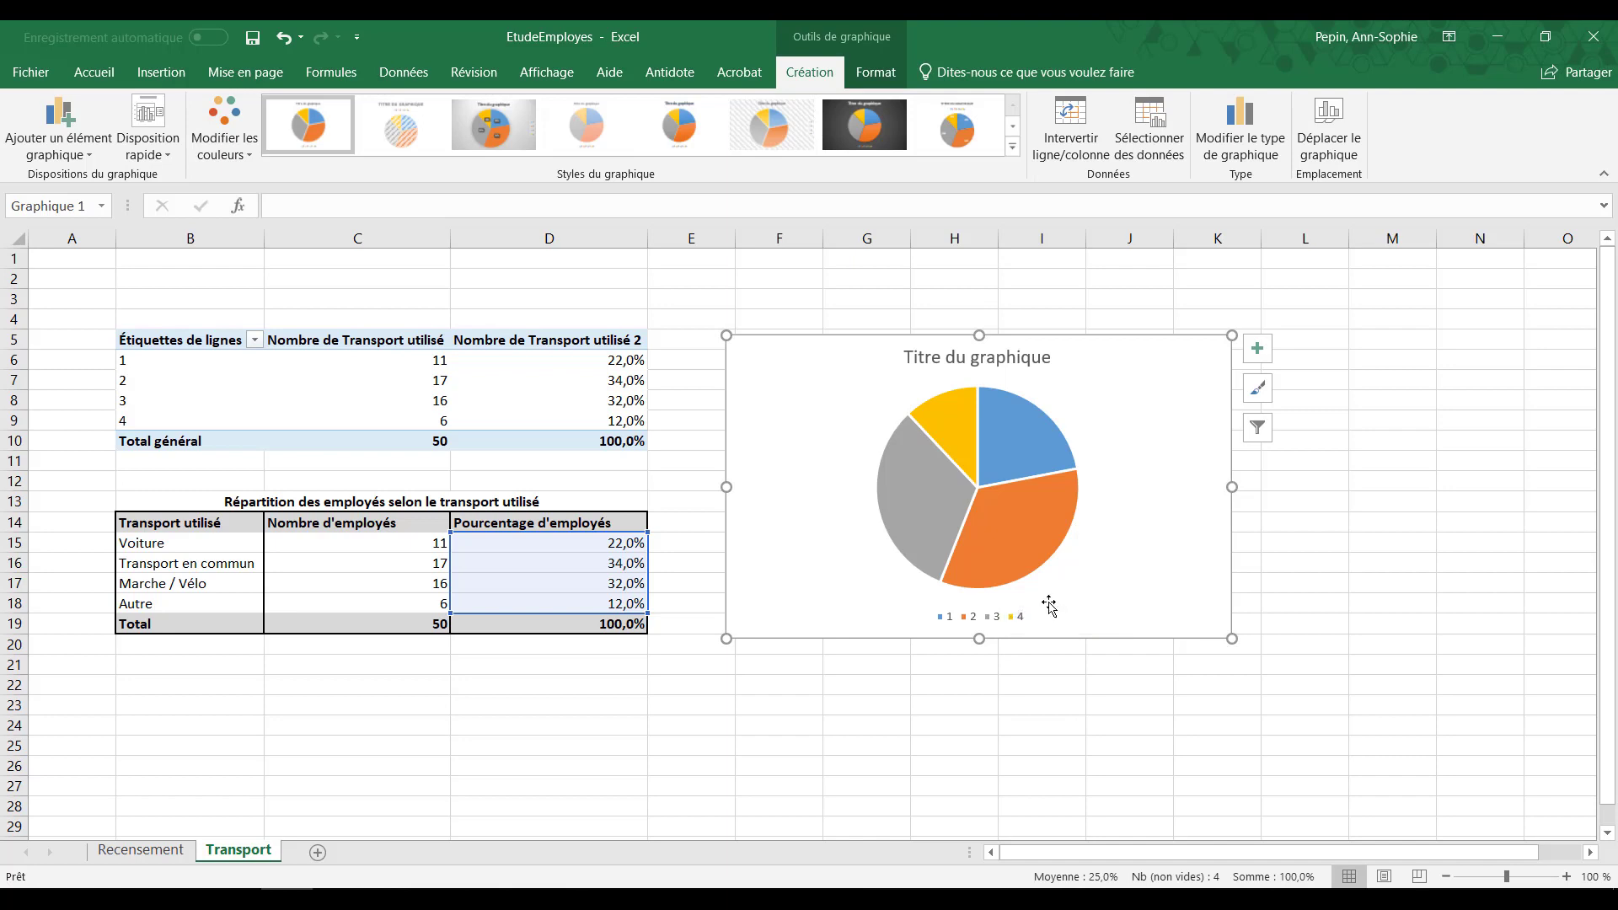
{"action": "right_click", "coordinate": [1037, 529]}
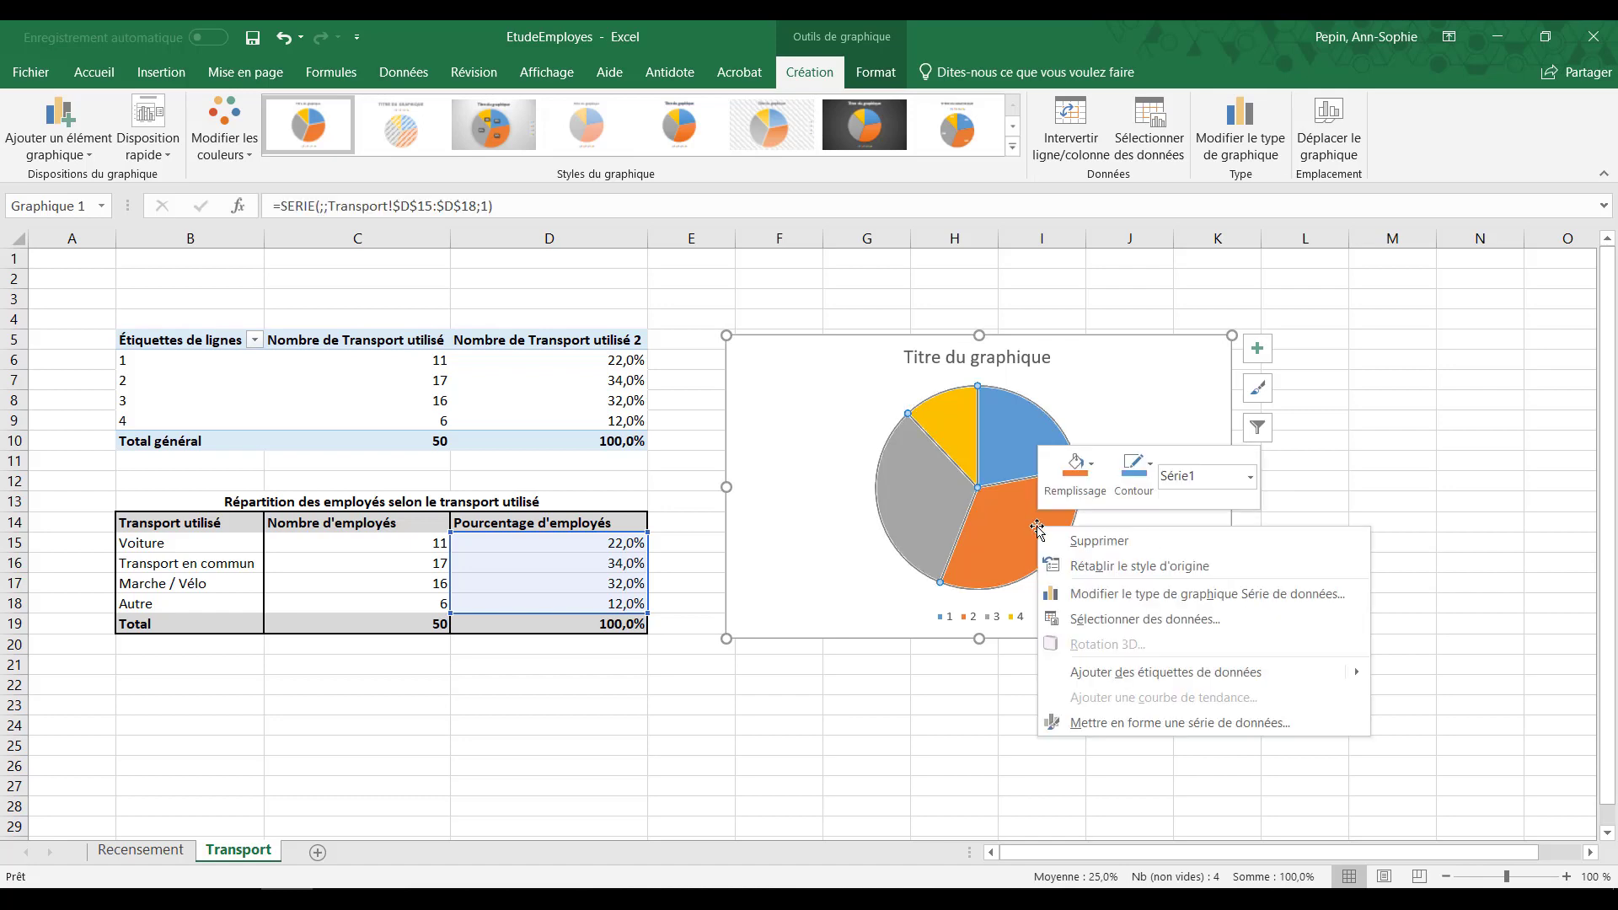
{"action": "left_click", "coordinate": [1106, 631]}
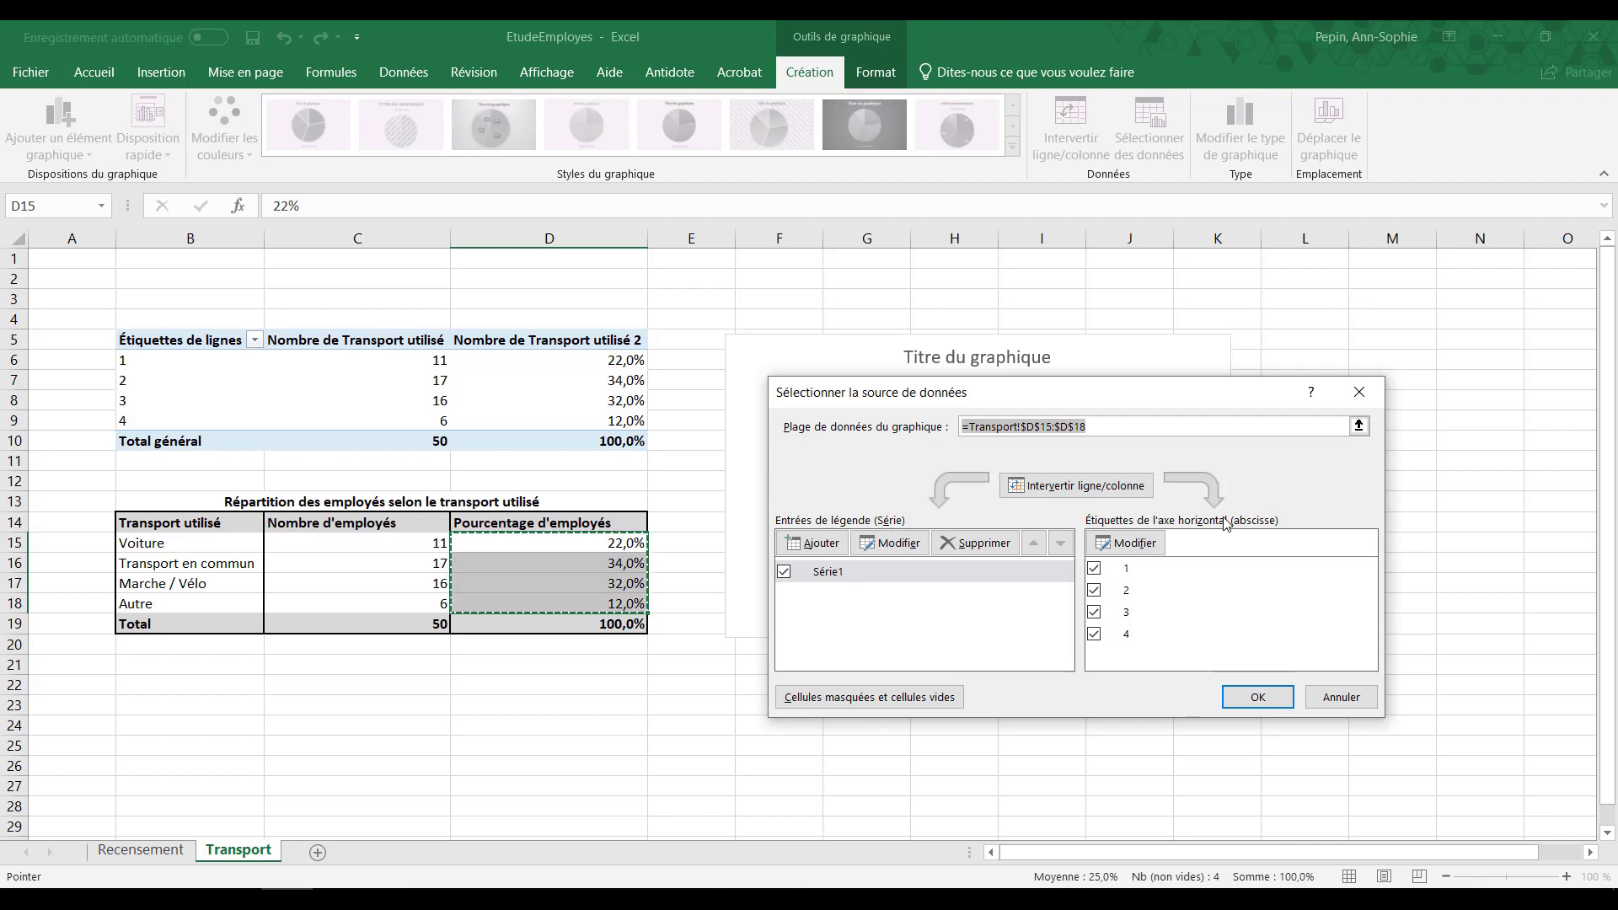
{"action": "left_click", "coordinate": [1132, 552]}
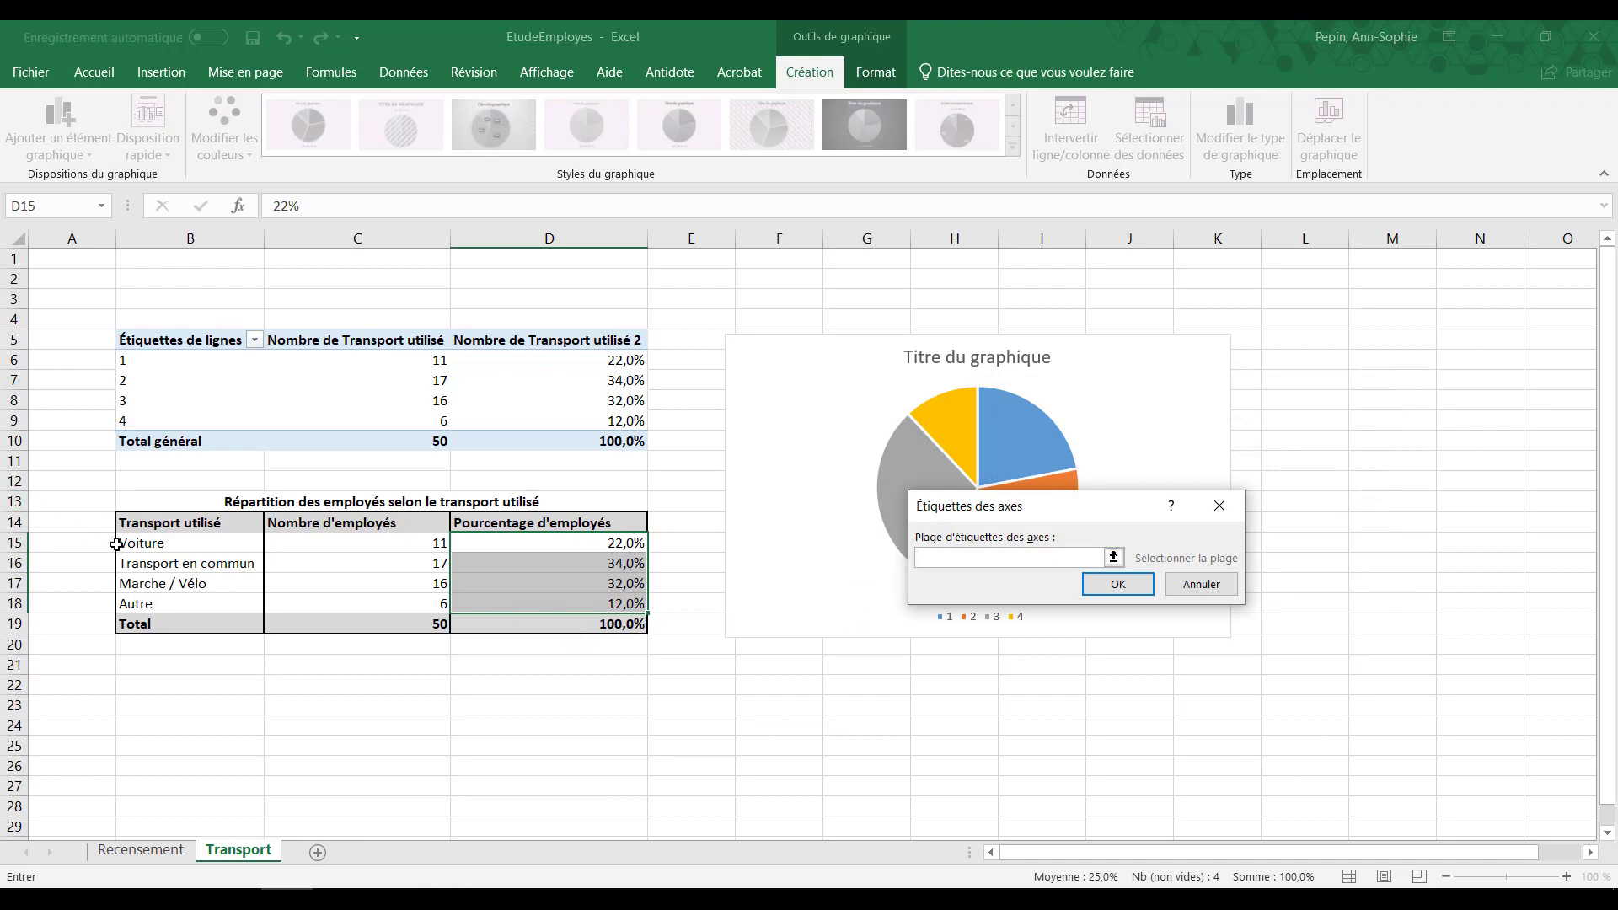
{"action": "left_click_drag", "start_coordinate": [135, 542], "coordinate": [135, 603]}
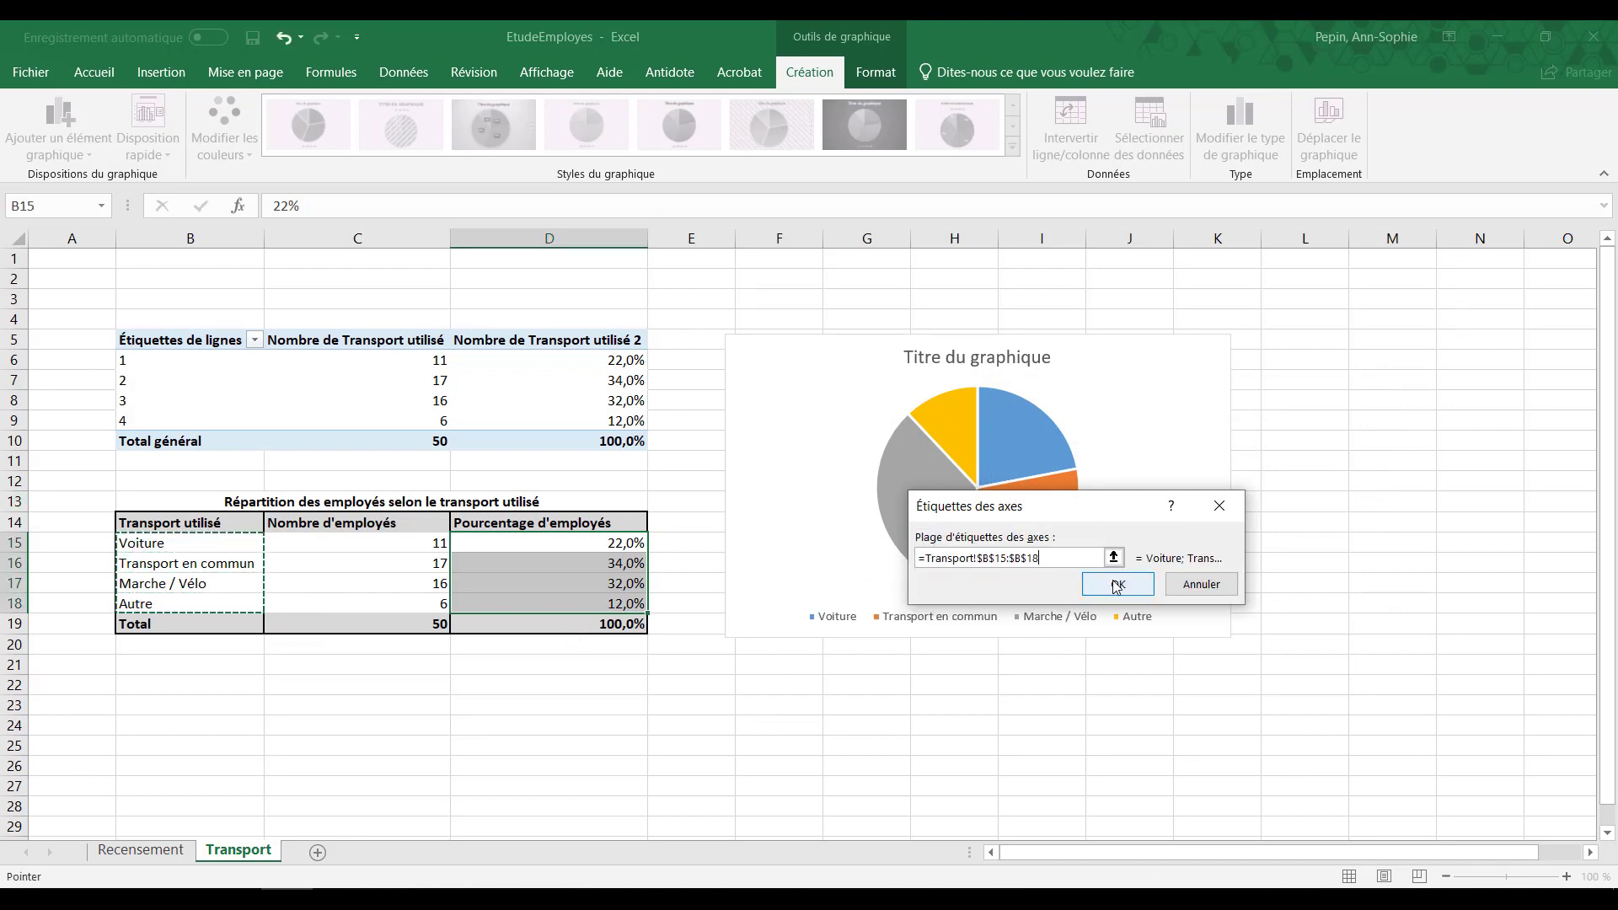
{"action": "left_click", "coordinate": [1118, 584]}
{"action": "left_click", "coordinate": [1258, 699]}
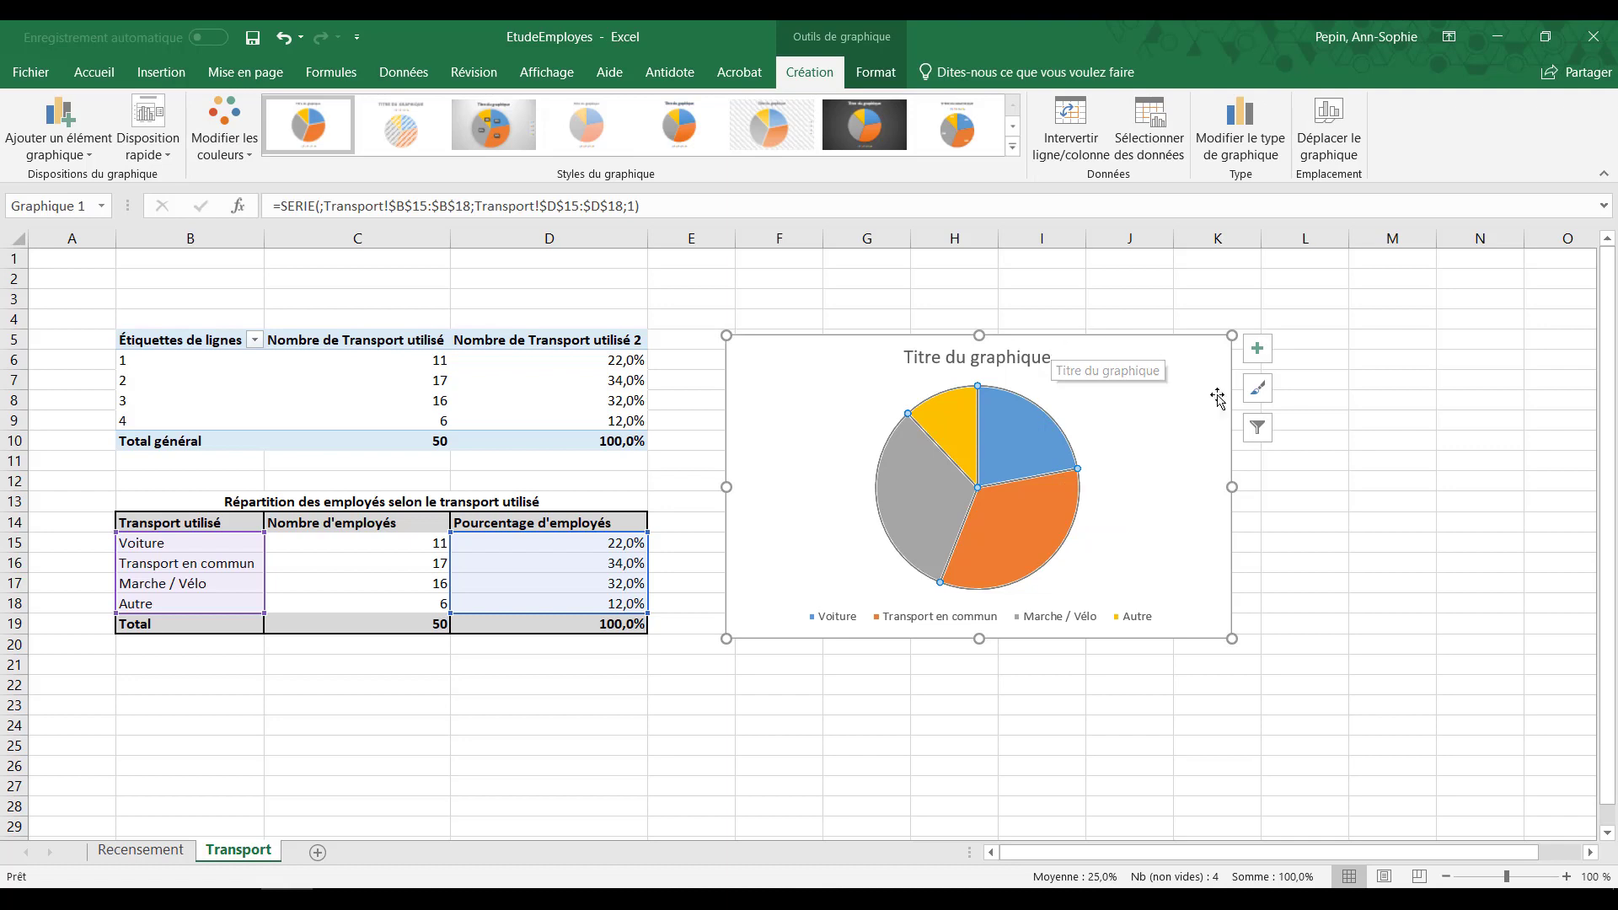
Step: Add data labels at the outer edge (Bord extérieur) of the pie slices and place the legend on the chart's right side (Droite)
{"action": "left_click", "coordinate": [1264, 360]}
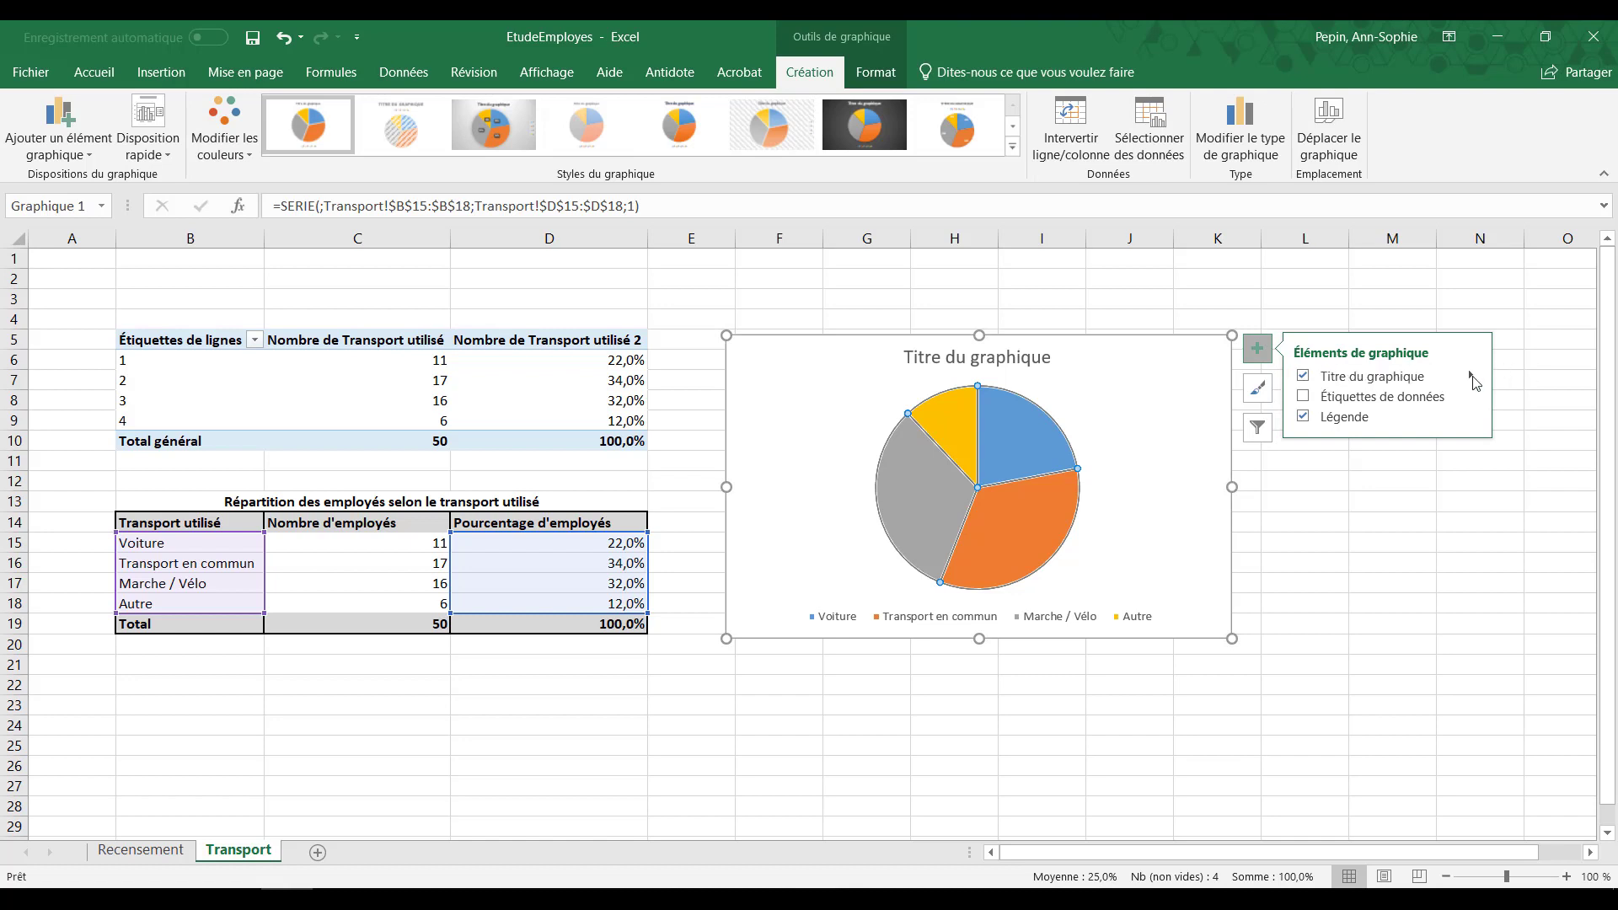
{"action": "left_click", "coordinate": [1302, 397]}
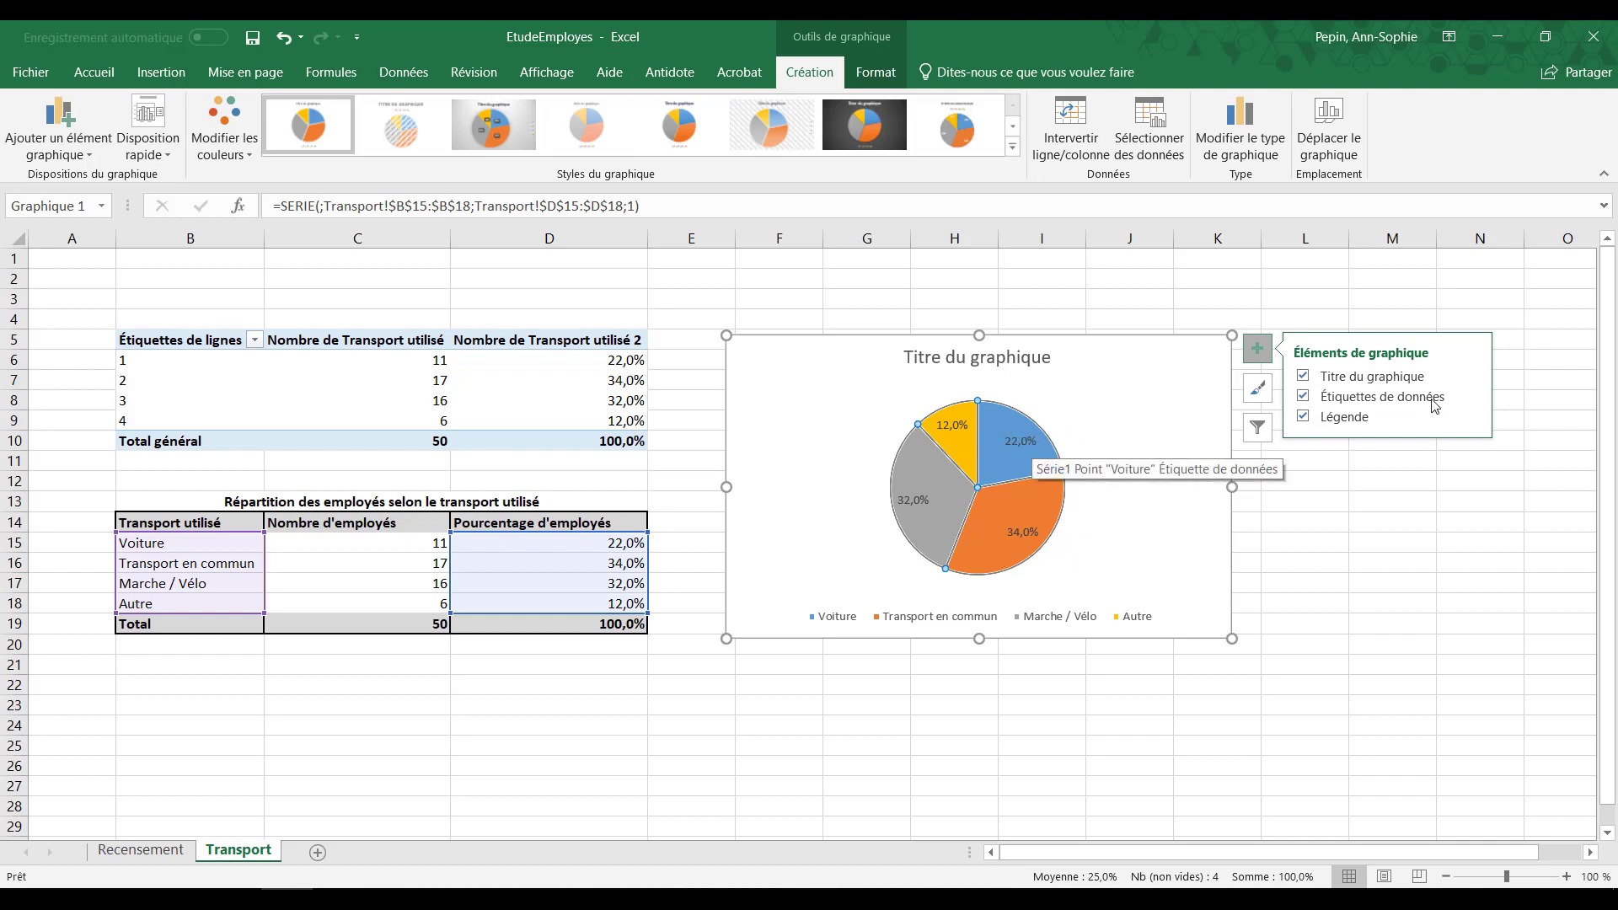
{"action": "left_click", "coordinate": [1471, 396]}
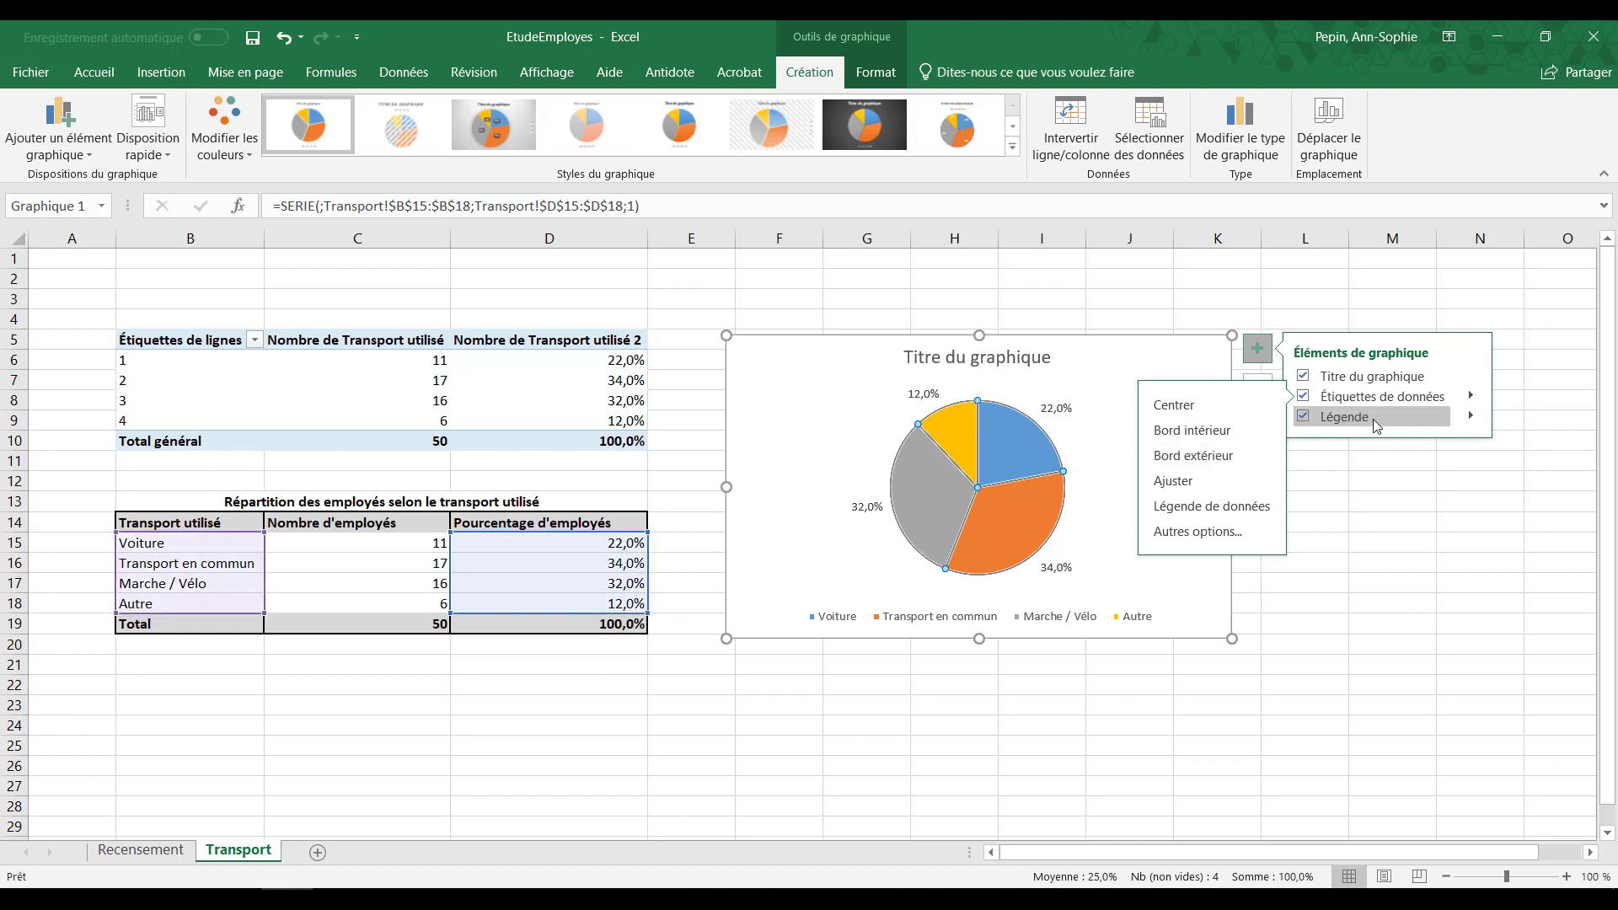
{"action": "left_click", "coordinate": [1470, 416]}
{"action": "left_click", "coordinate": [1524, 429]}
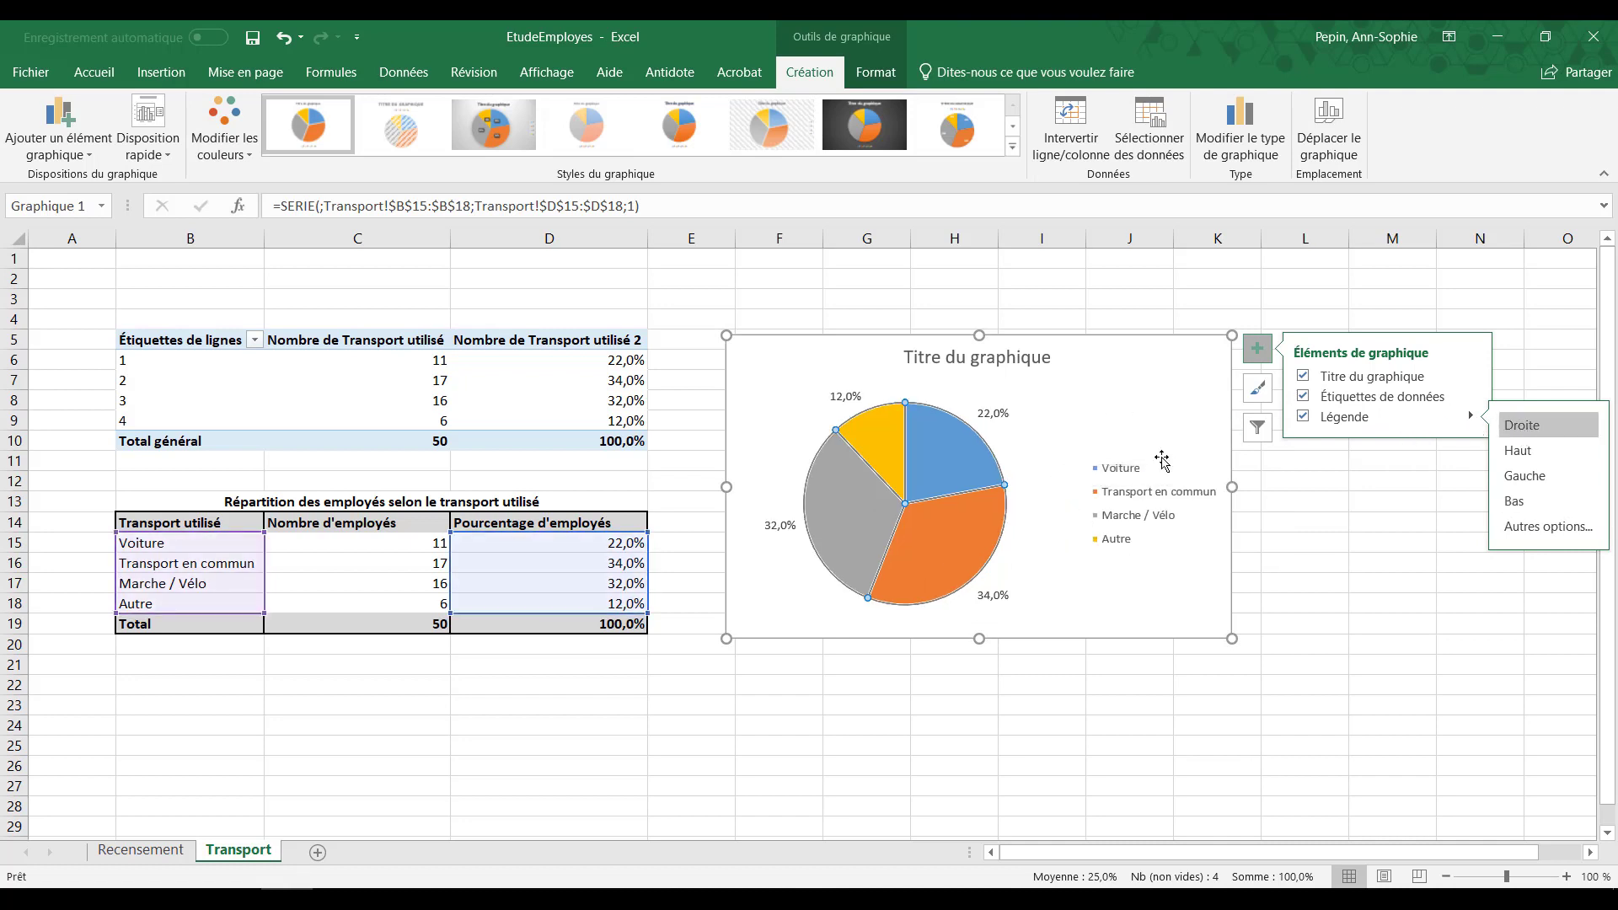
{"action": "mouse_move", "coordinate": [963, 469]}
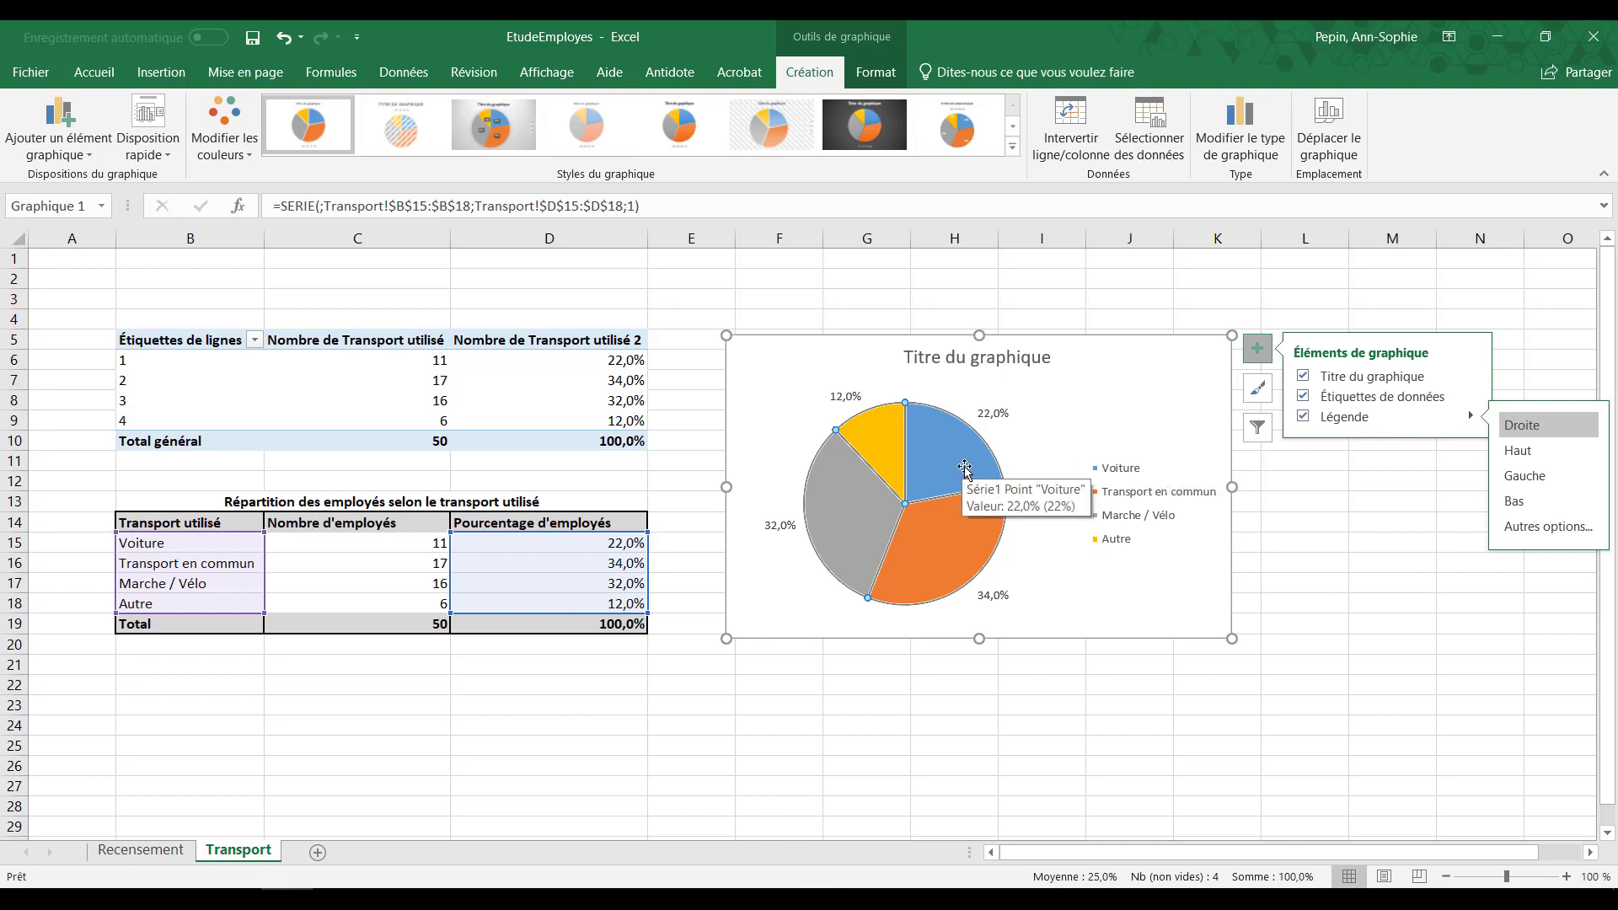
{"action": "left_click", "coordinate": [1187, 366]}
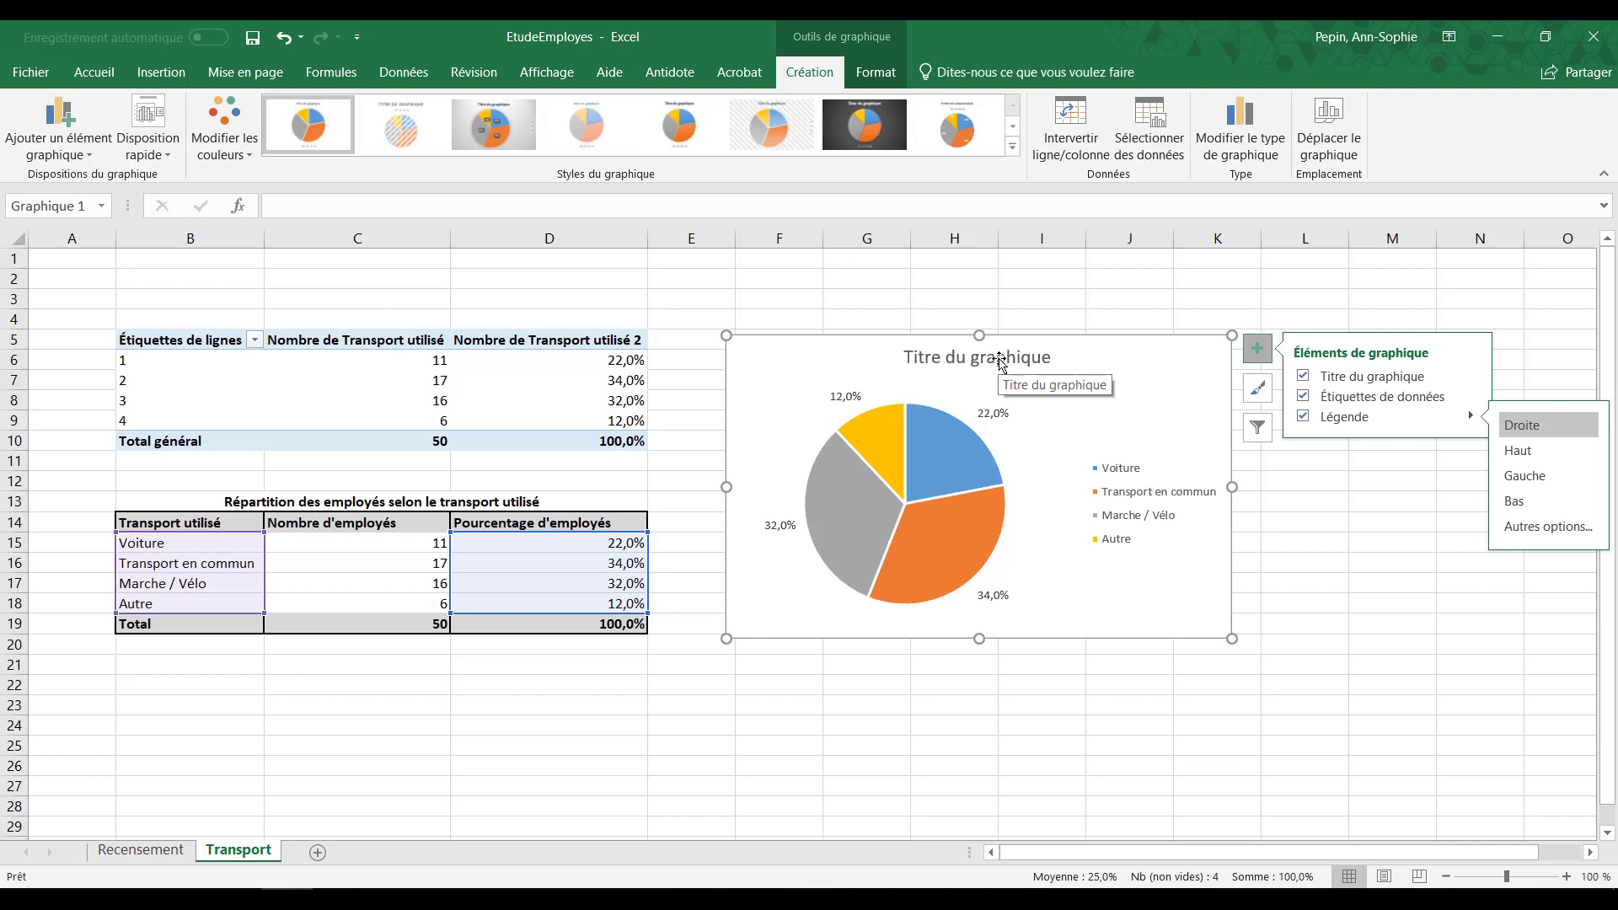
Step: Change the pie chart's title to "Répartition des employés selon le transport utilisé"
{"action": "left_click", "coordinate": [997, 361]}
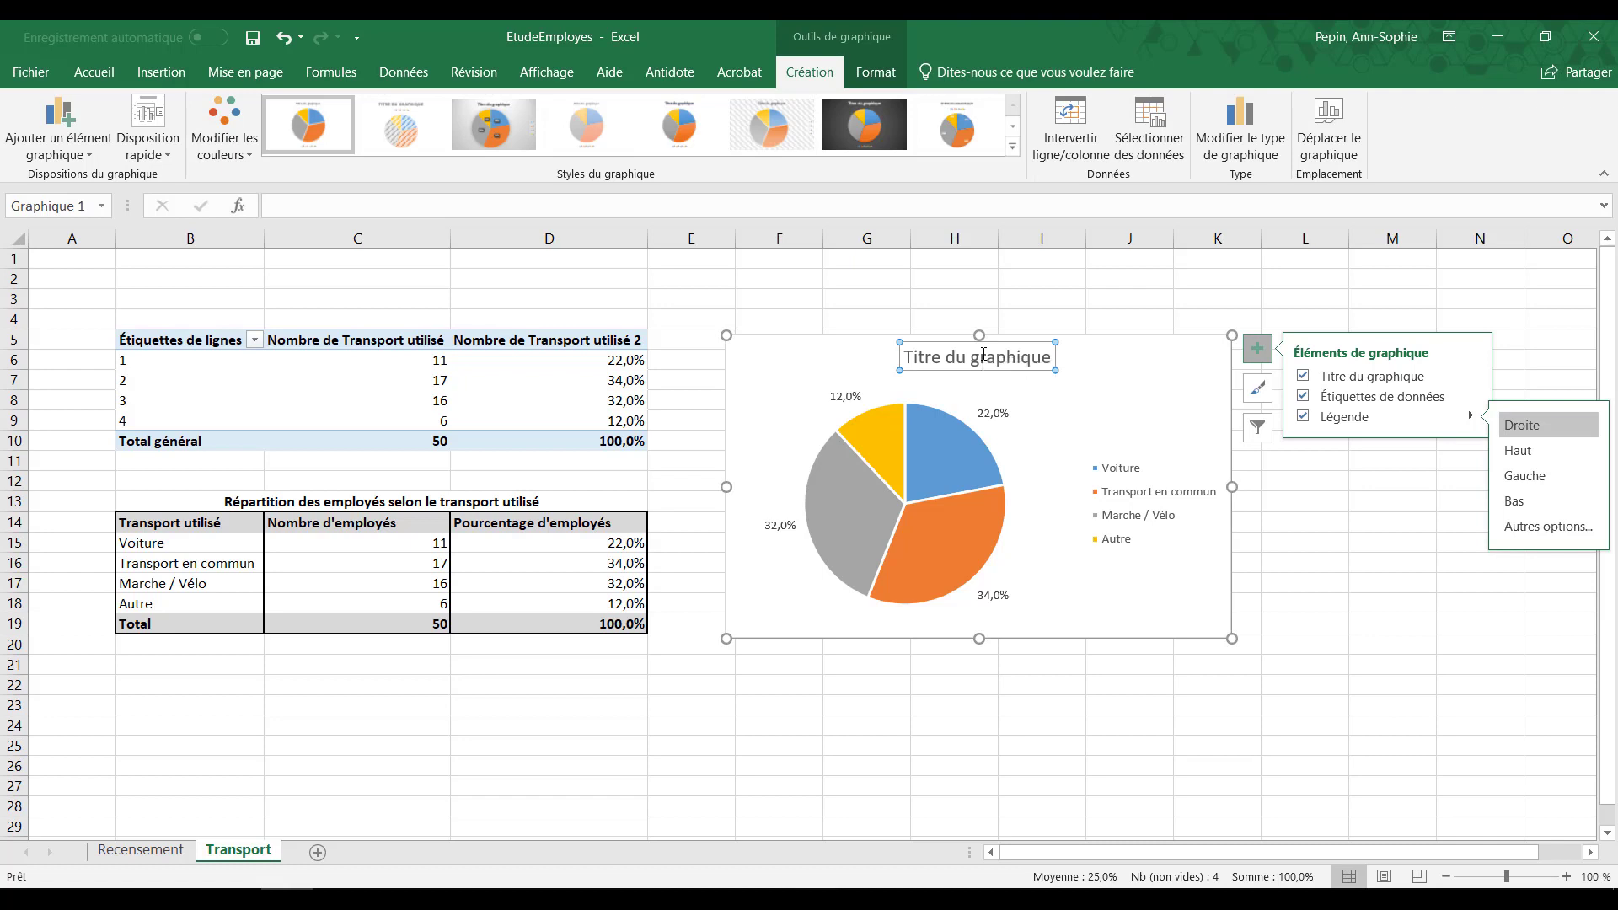
{"action": "left_click", "coordinate": [983, 354]}
{"action": "key", "text": "ctrl+a"}
{"action": "type", "text": "Répartition des employés selon le transport utilisé"}
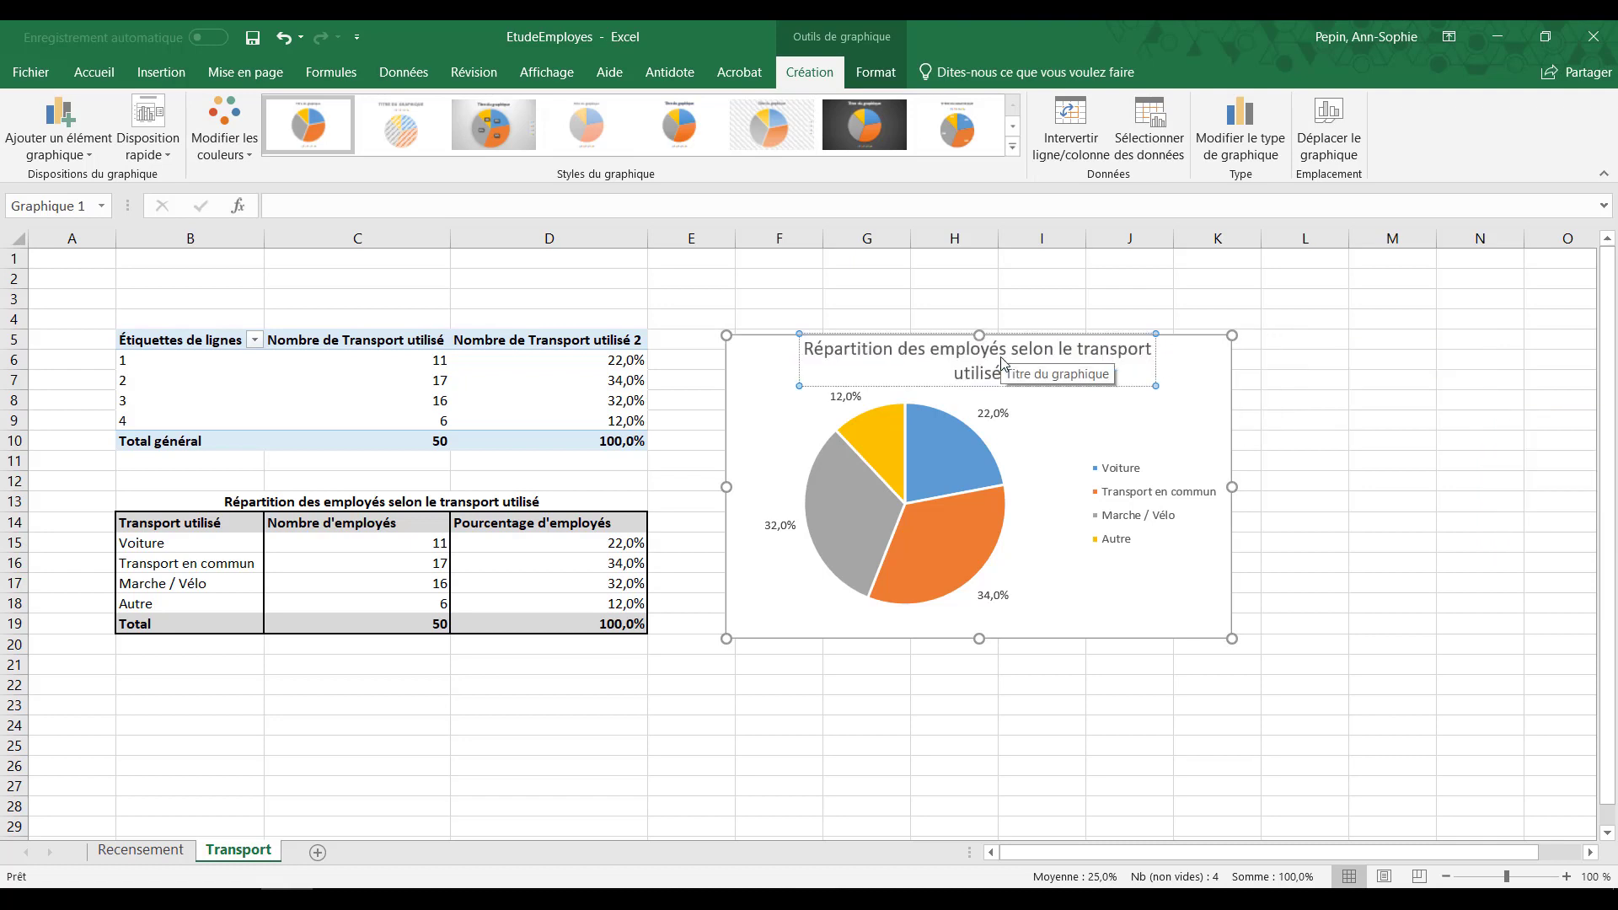
{"action": "left_click", "coordinate": [1354, 410]}
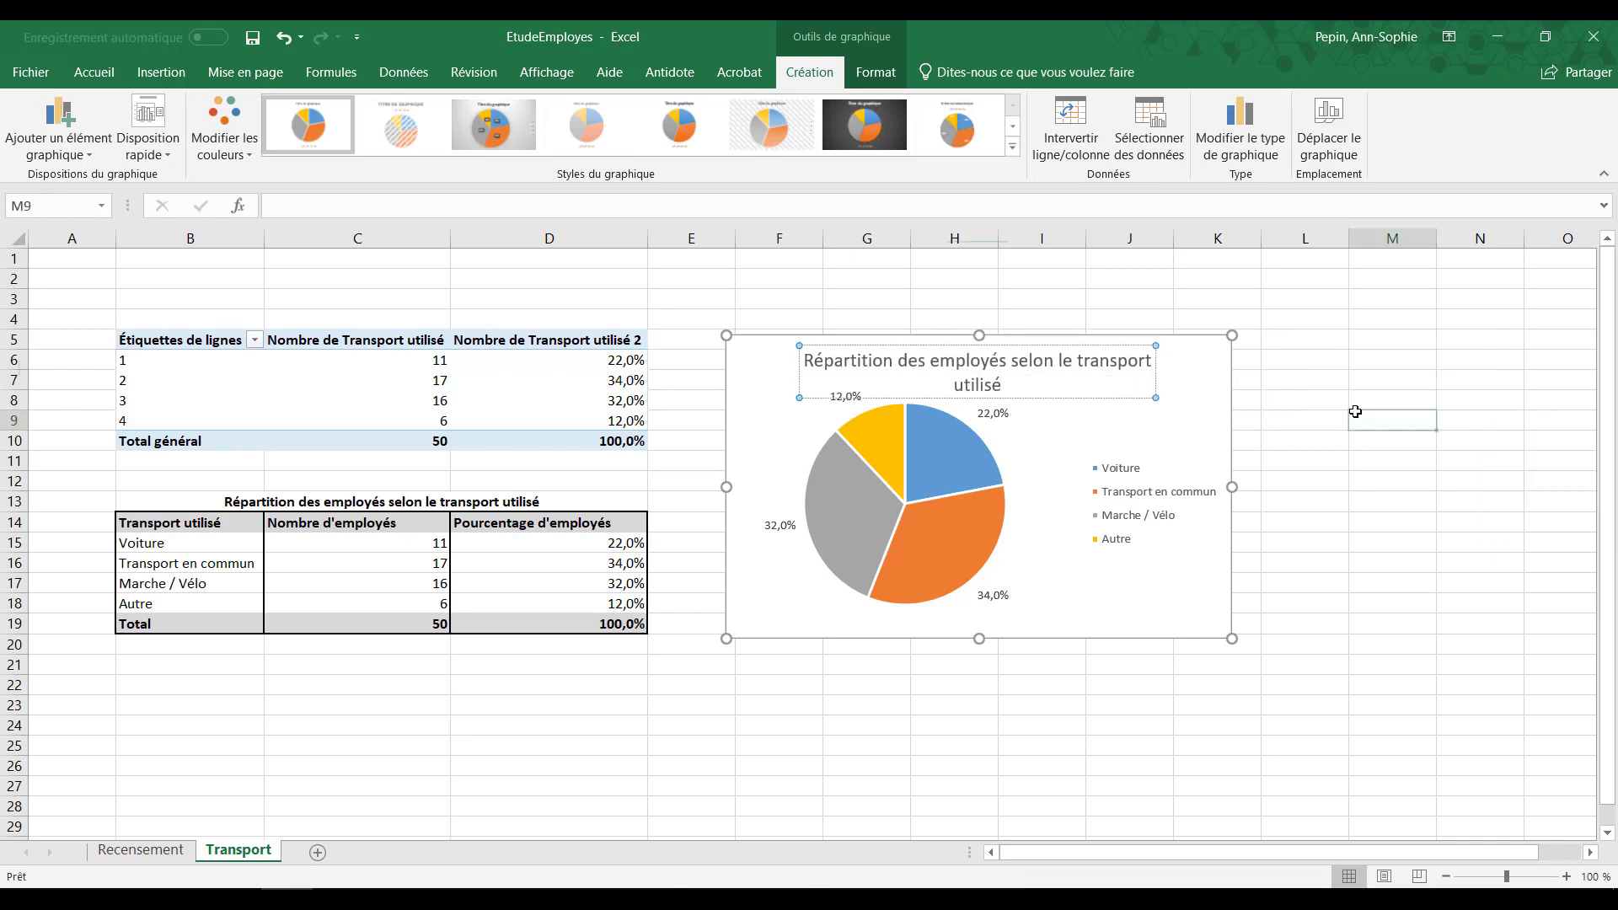
Step: On the Satisfaction sheet, insert a 2D clustered column chart from the percentages in D15:D17 and place it beside the tables
{"action": "key", "text": "ctrl+Page_Up"}
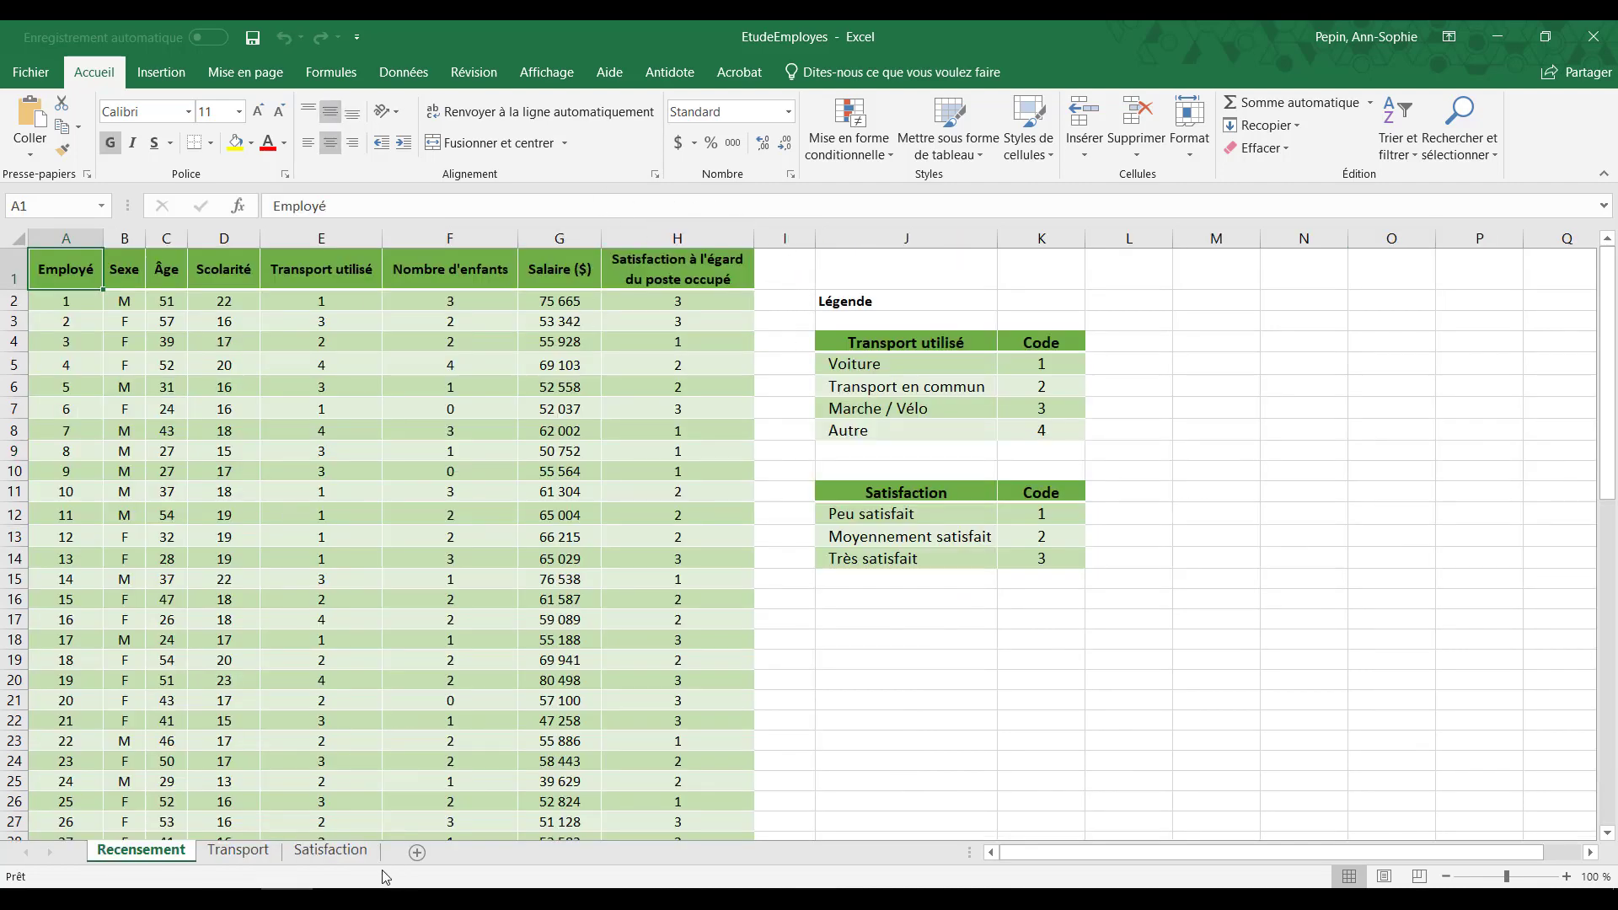
{"action": "left_click", "coordinate": [354, 851]}
{"action": "left_click", "coordinate": [357, 853]}
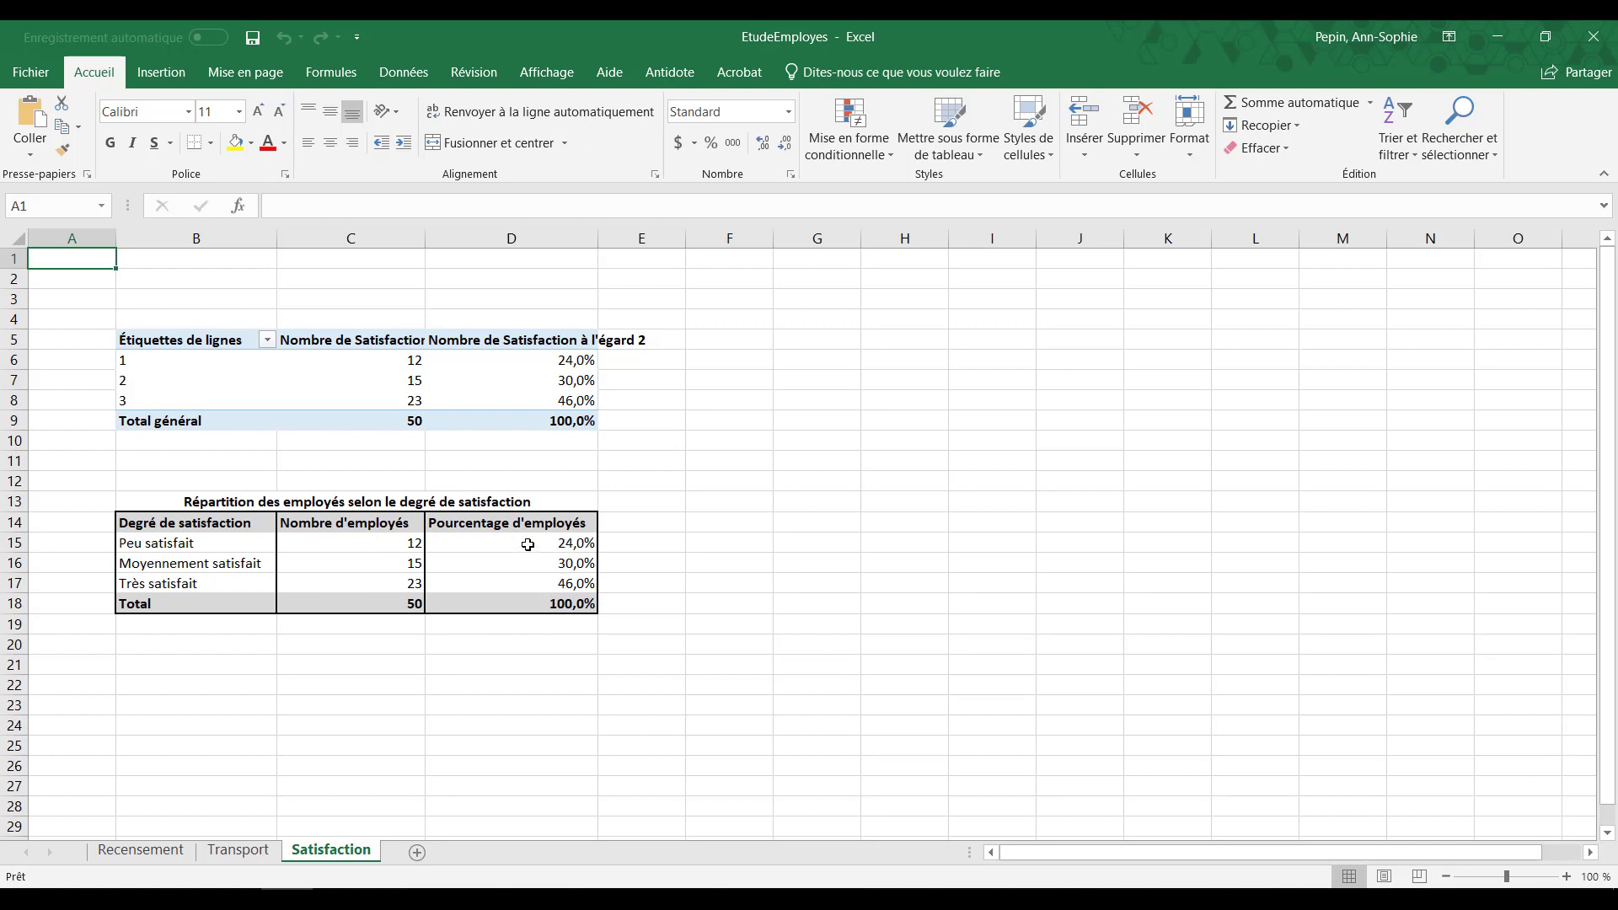
{"action": "left_click_drag", "start_coordinate": [527, 544], "coordinate": [527, 575]}
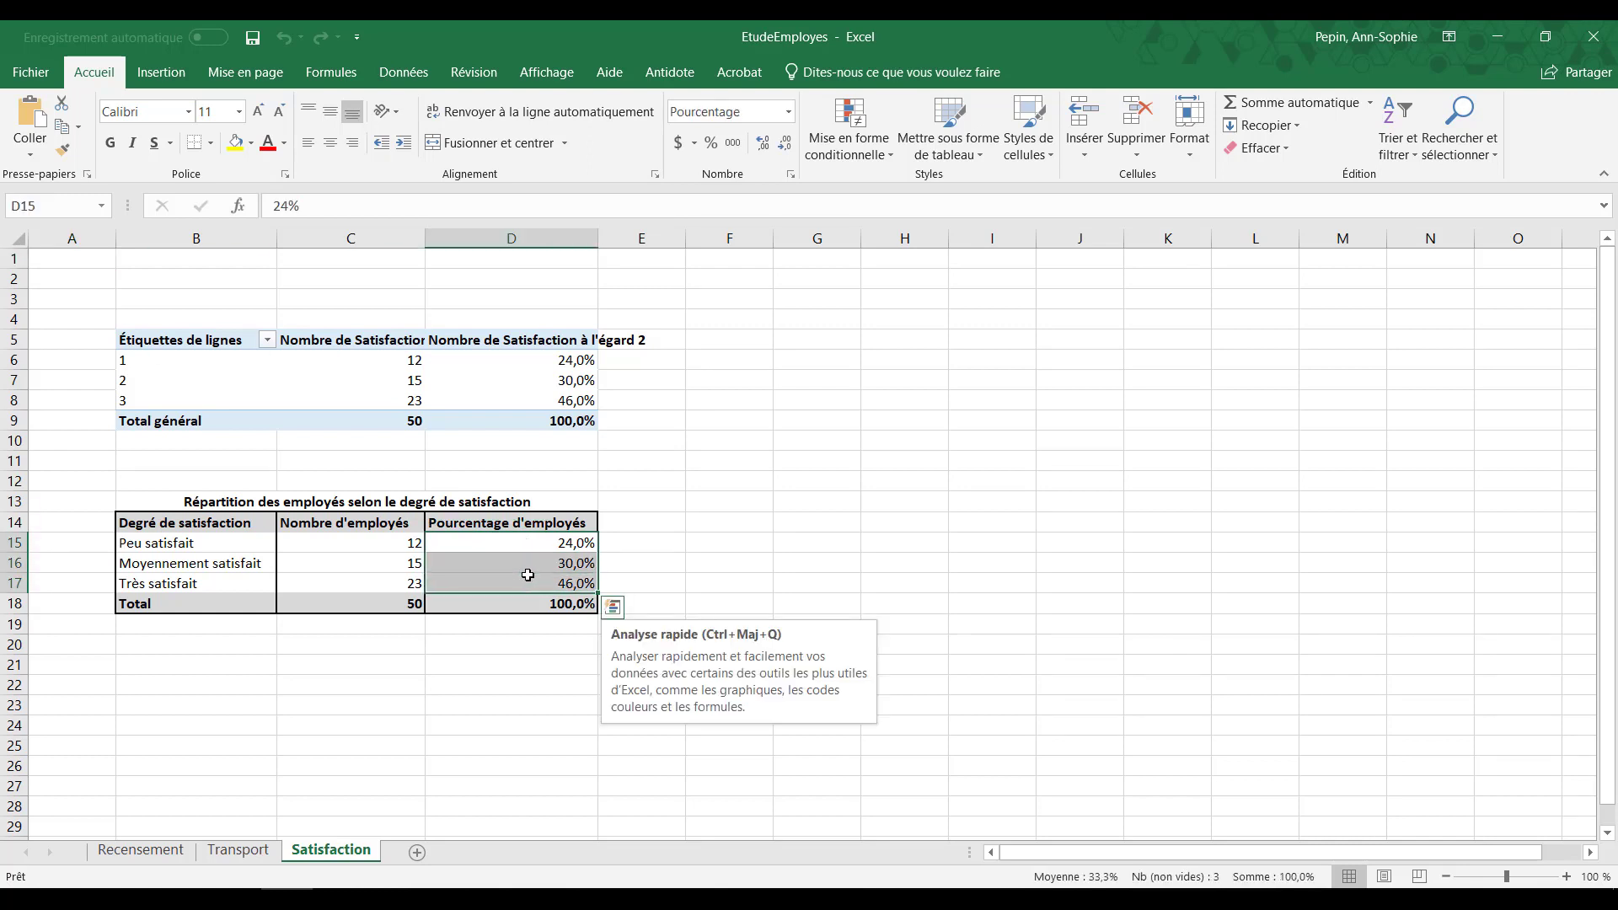
{"action": "left_click", "coordinate": [170, 74]}
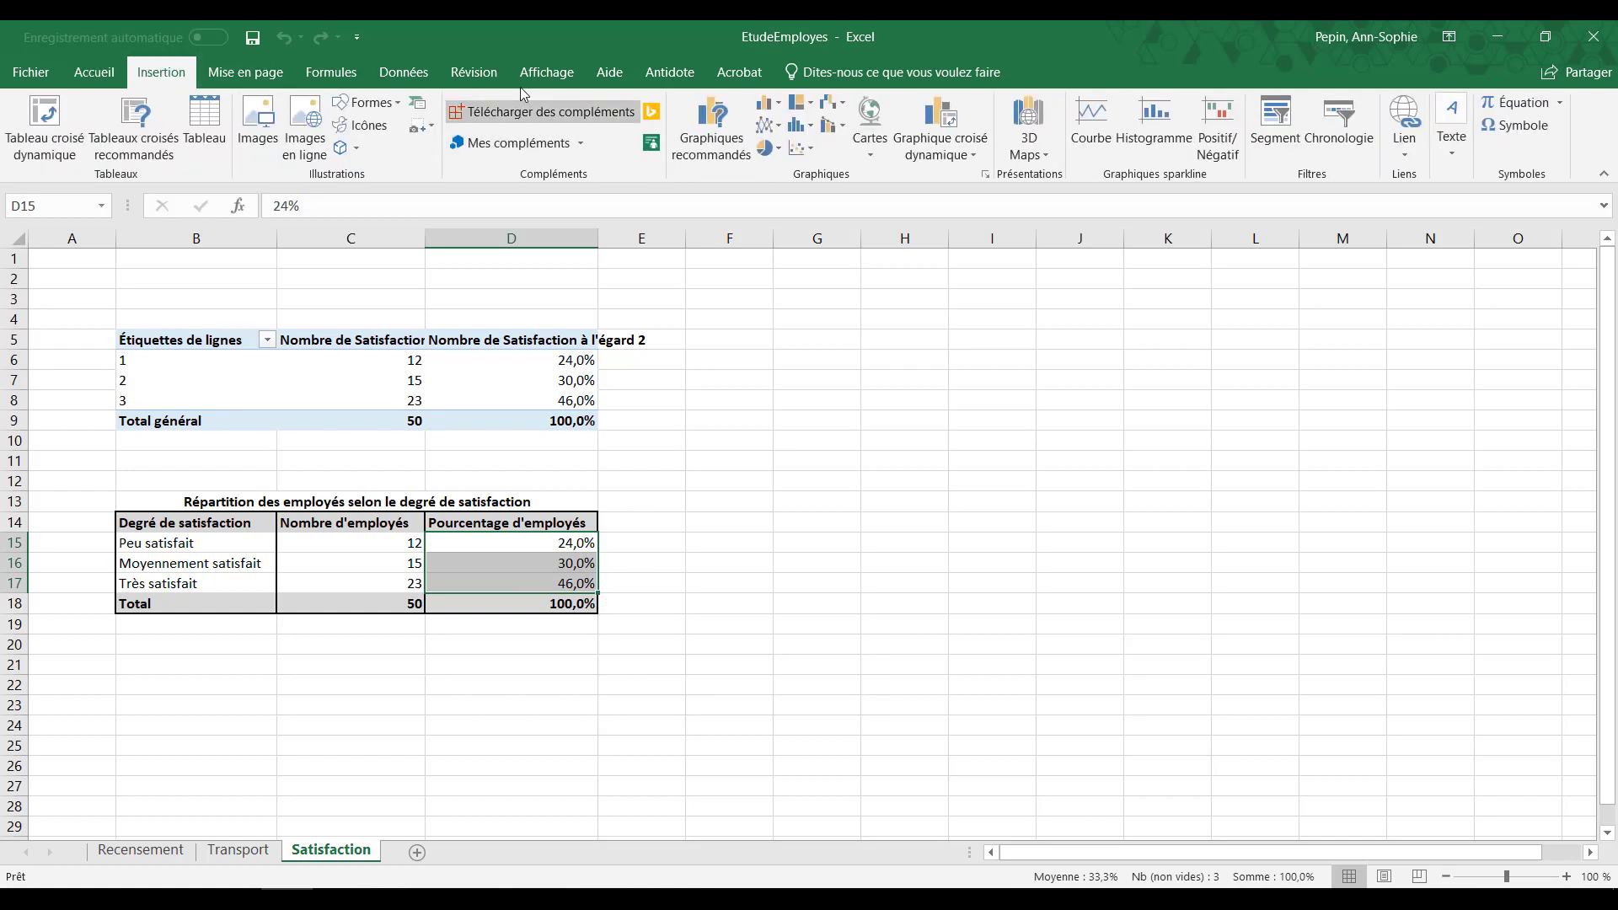
{"action": "left_click", "coordinate": [769, 103]}
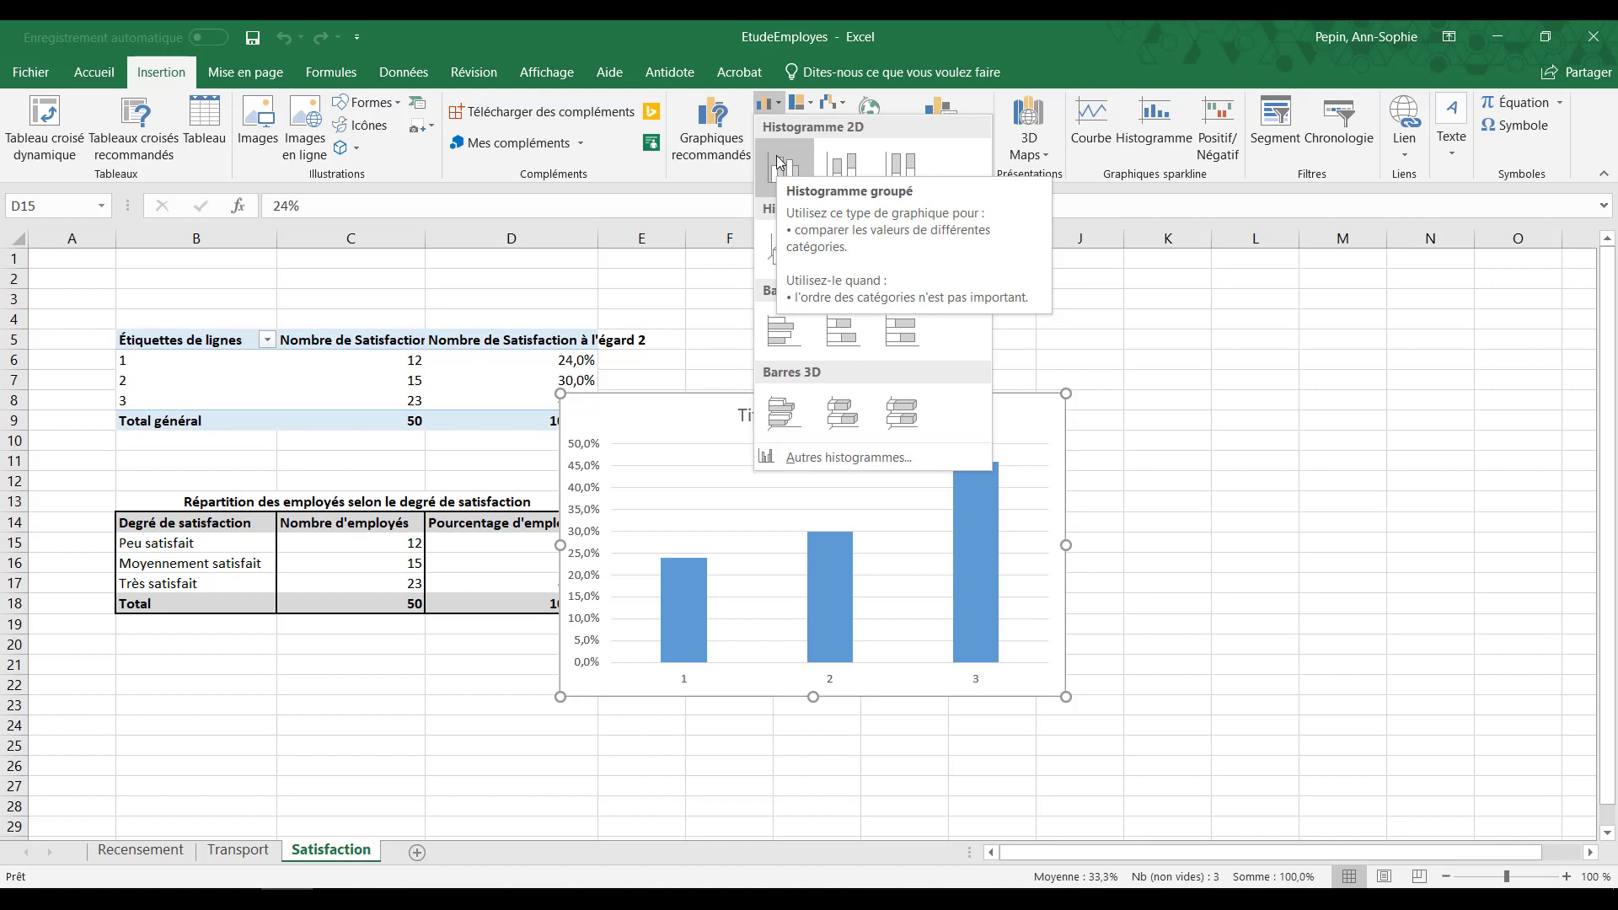
{"action": "left_click", "coordinate": [780, 163]}
{"action": "left_click_drag", "start_coordinate": [708, 387], "coordinate": [828, 344]}
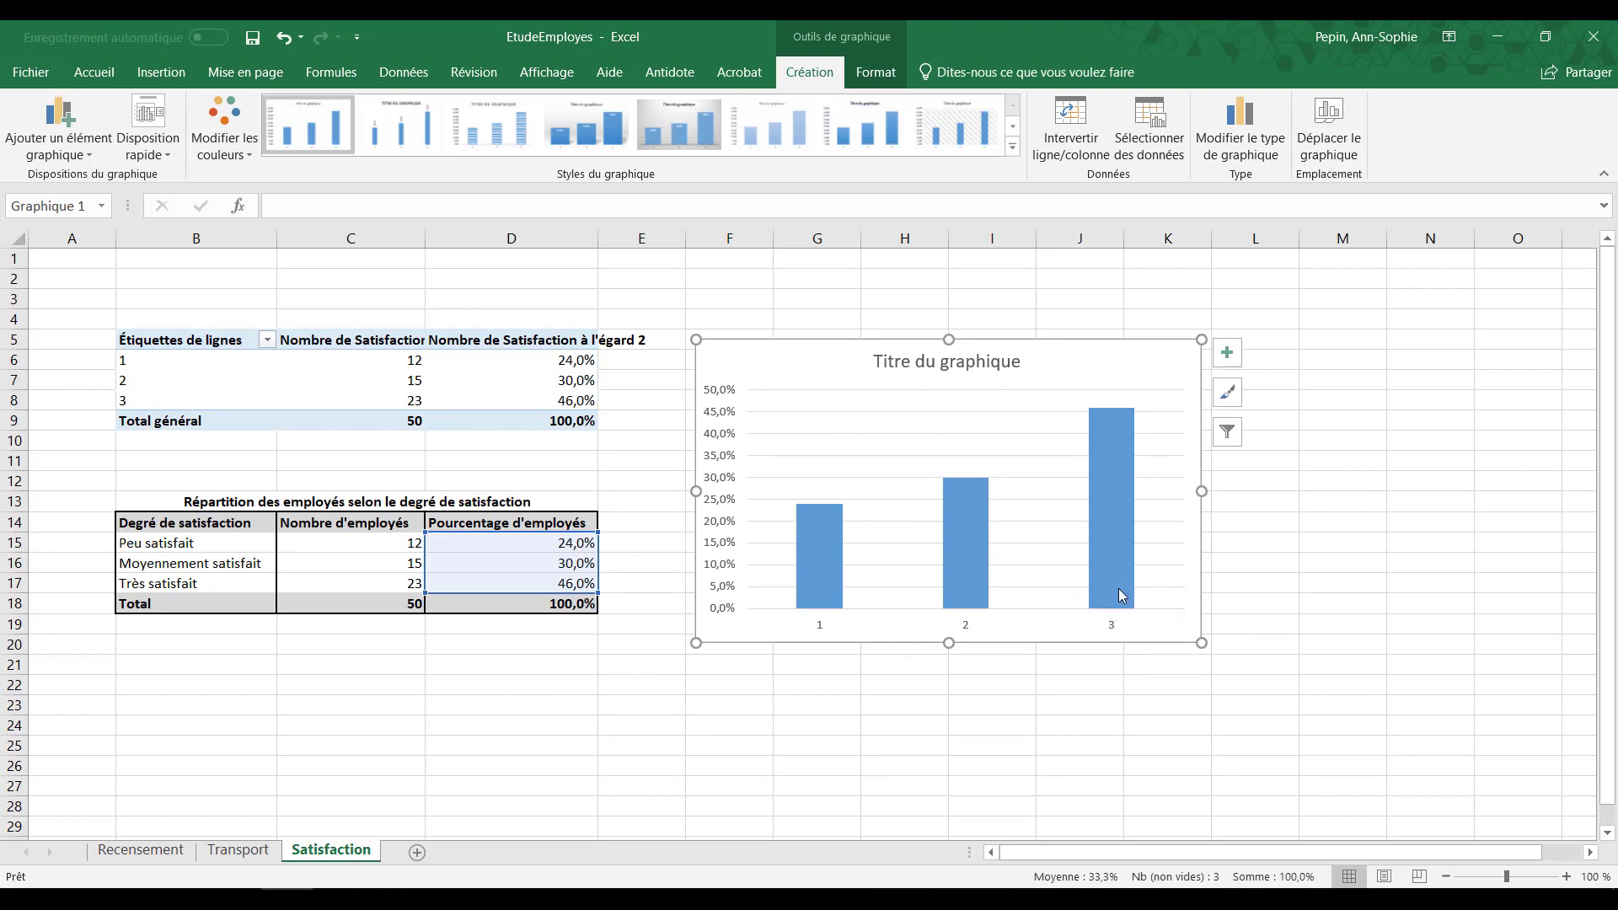
Step: Set the column chart's horizontal axis labels to the satisfaction levels in B15:B17
{"action": "mouse_move", "coordinate": [1120, 596]}
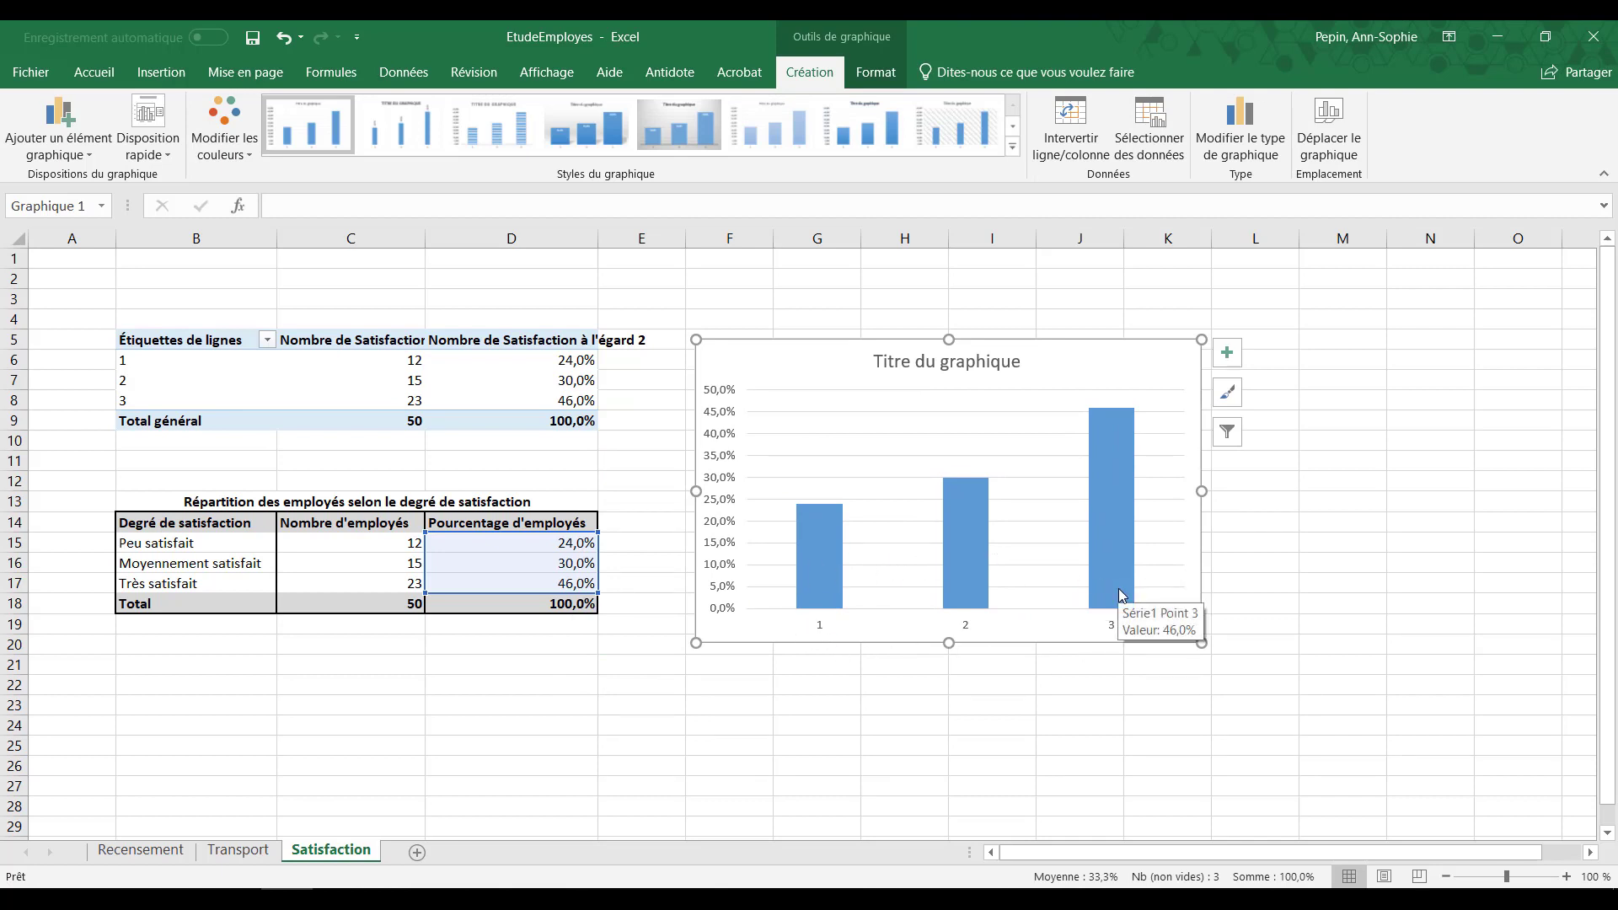
{"action": "right_click", "coordinate": [831, 543]}
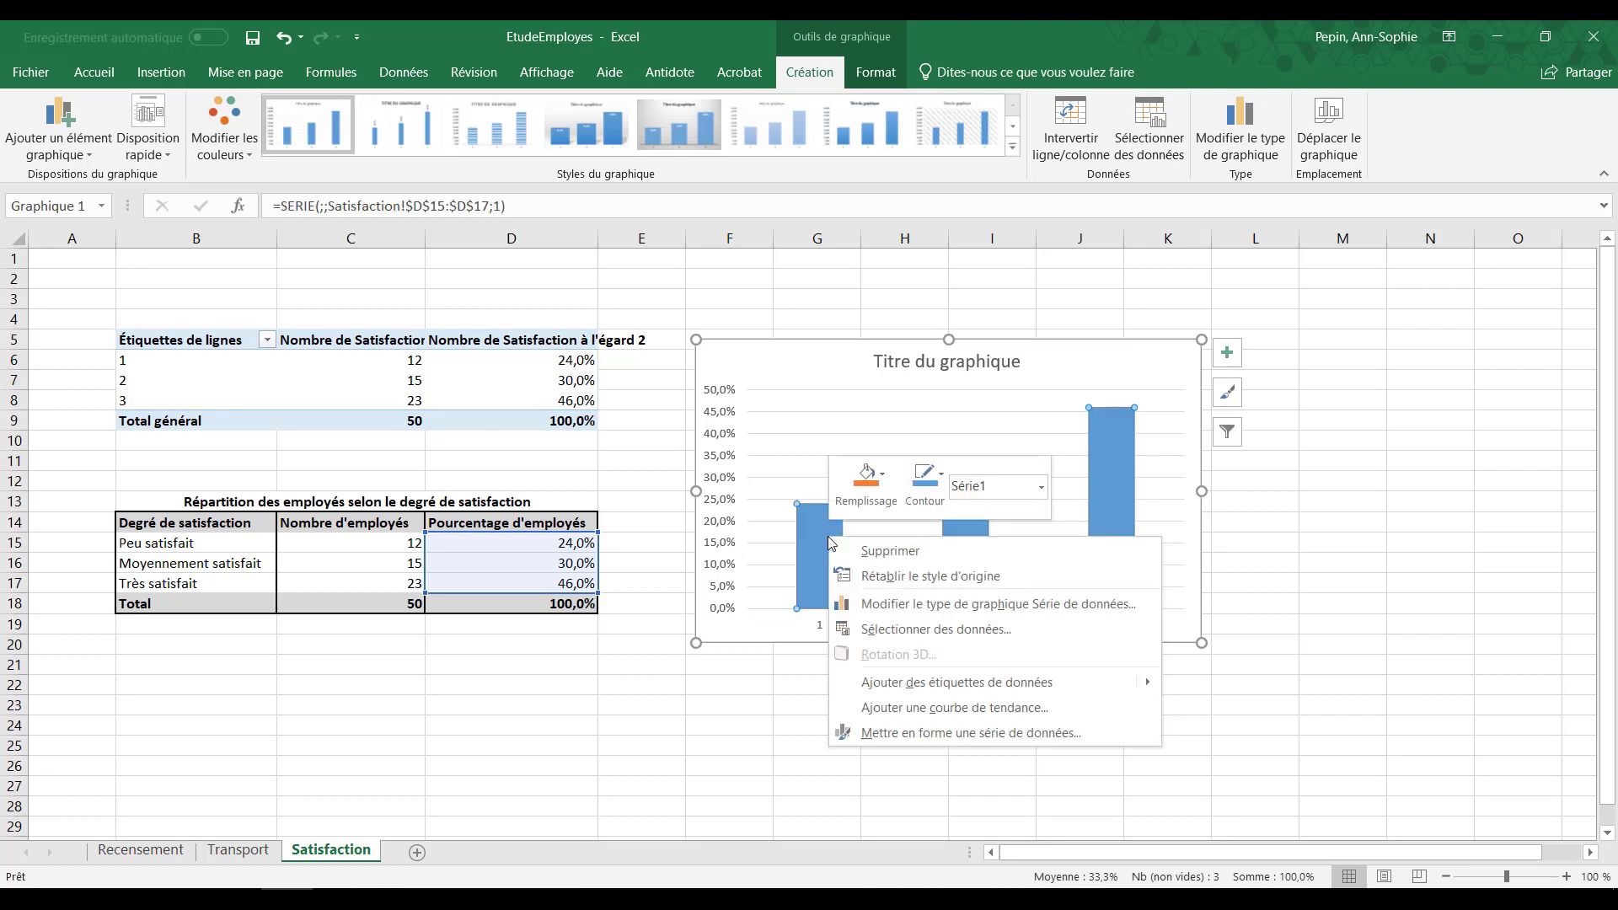
{"action": "left_click", "coordinate": [888, 629]}
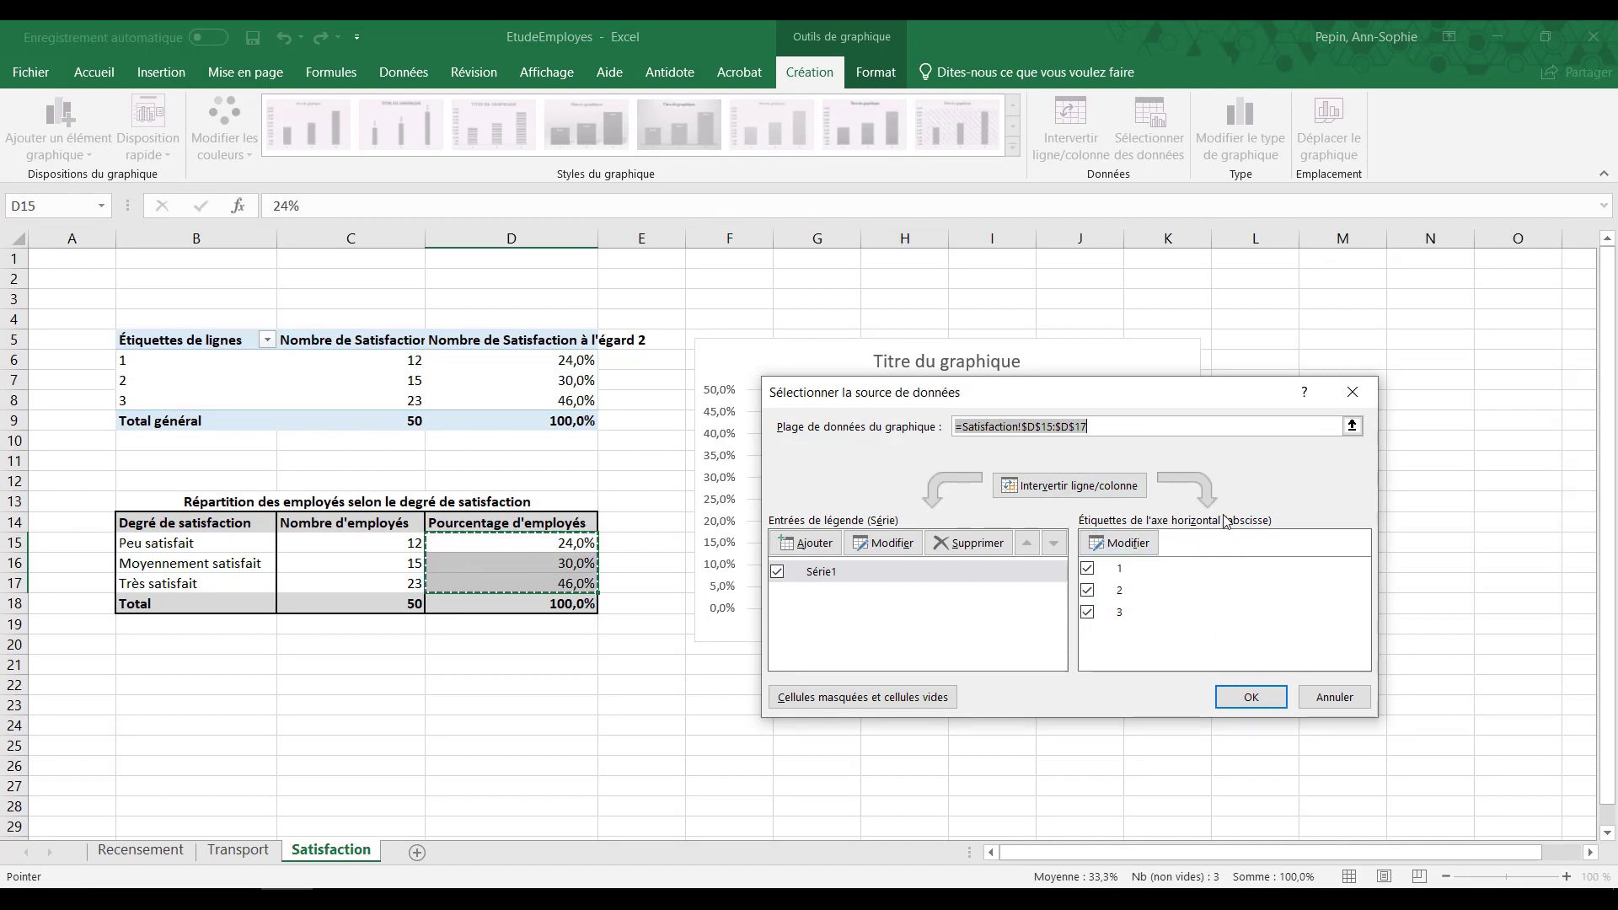
{"action": "left_click", "coordinate": [1143, 548]}
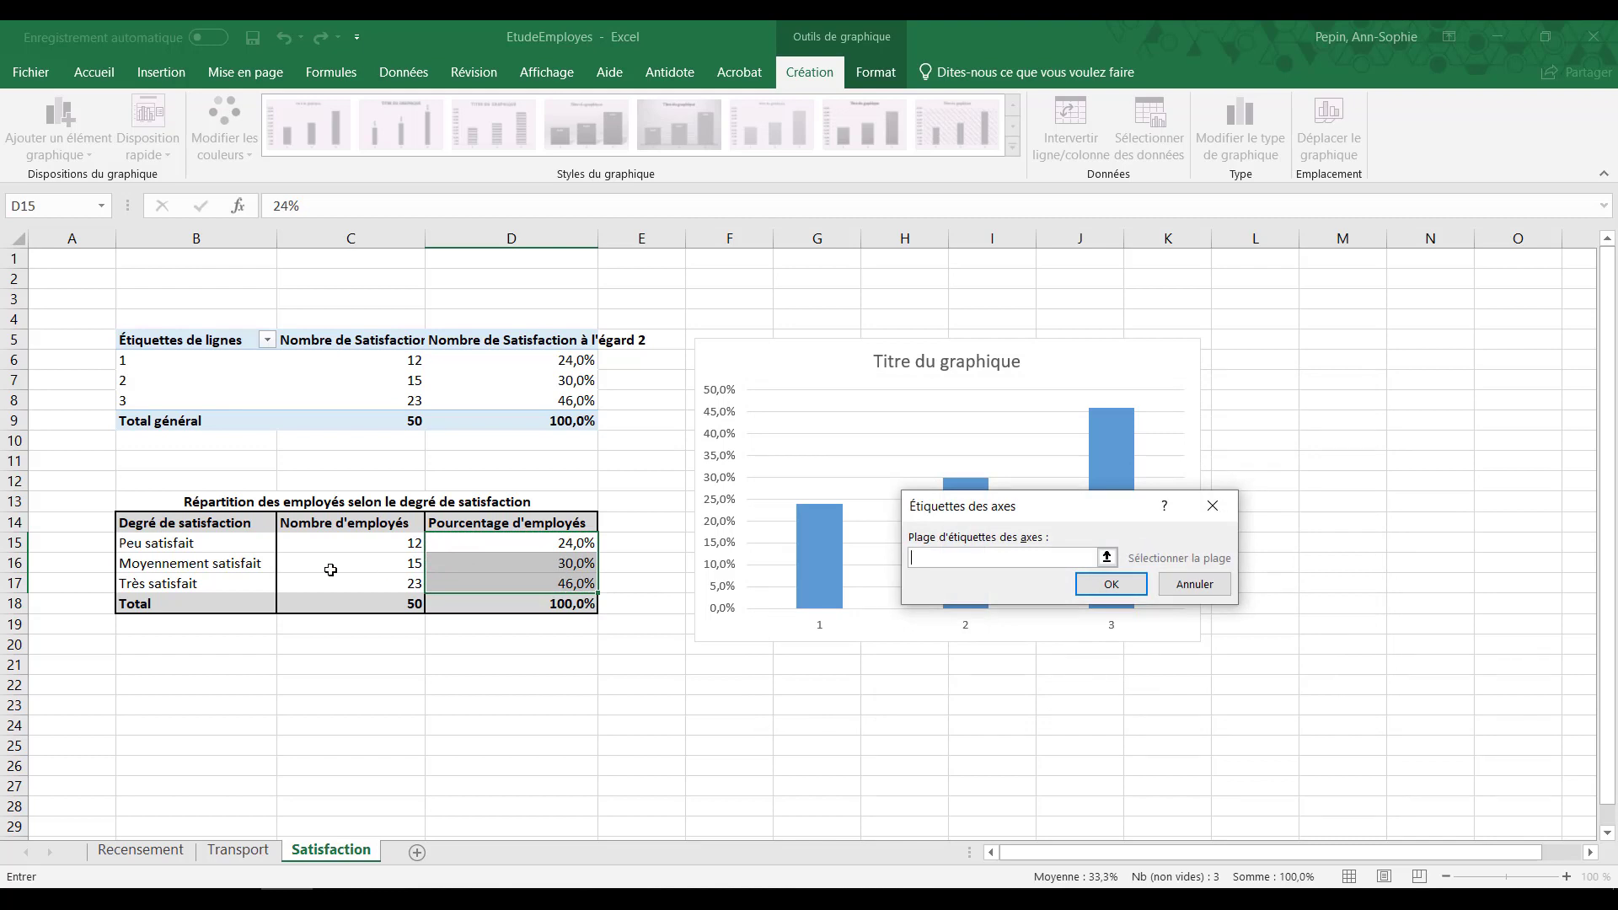
{"action": "left_click_drag", "start_coordinate": [225, 542], "coordinate": [229, 585]}
{"action": "left_click", "coordinate": [1111, 584]}
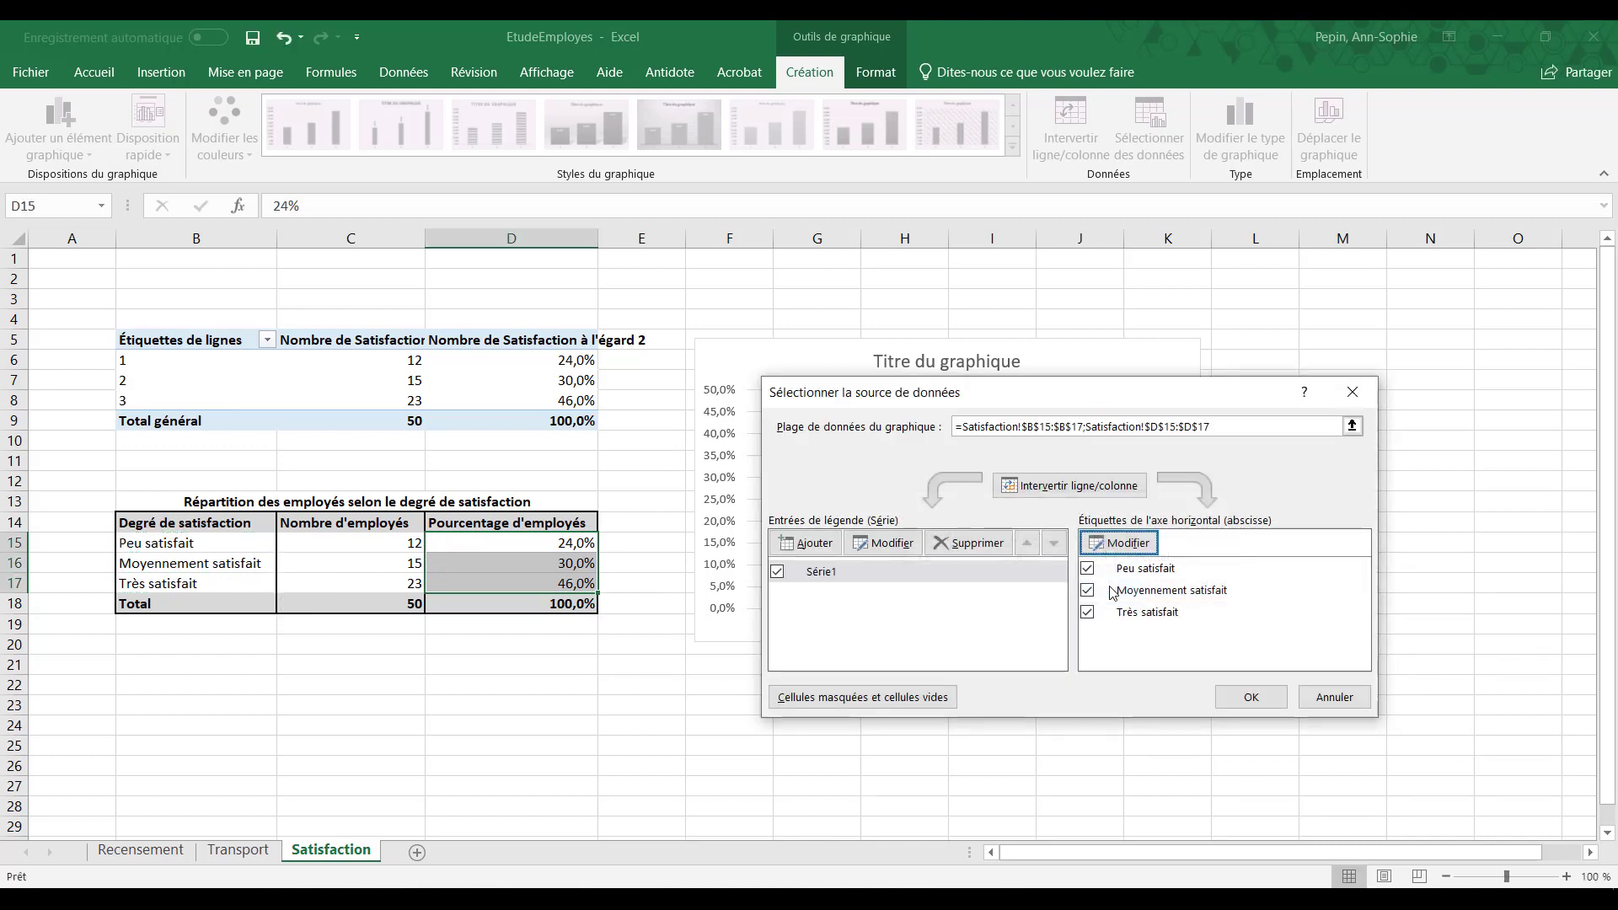
{"action": "left_click", "coordinate": [1238, 695]}
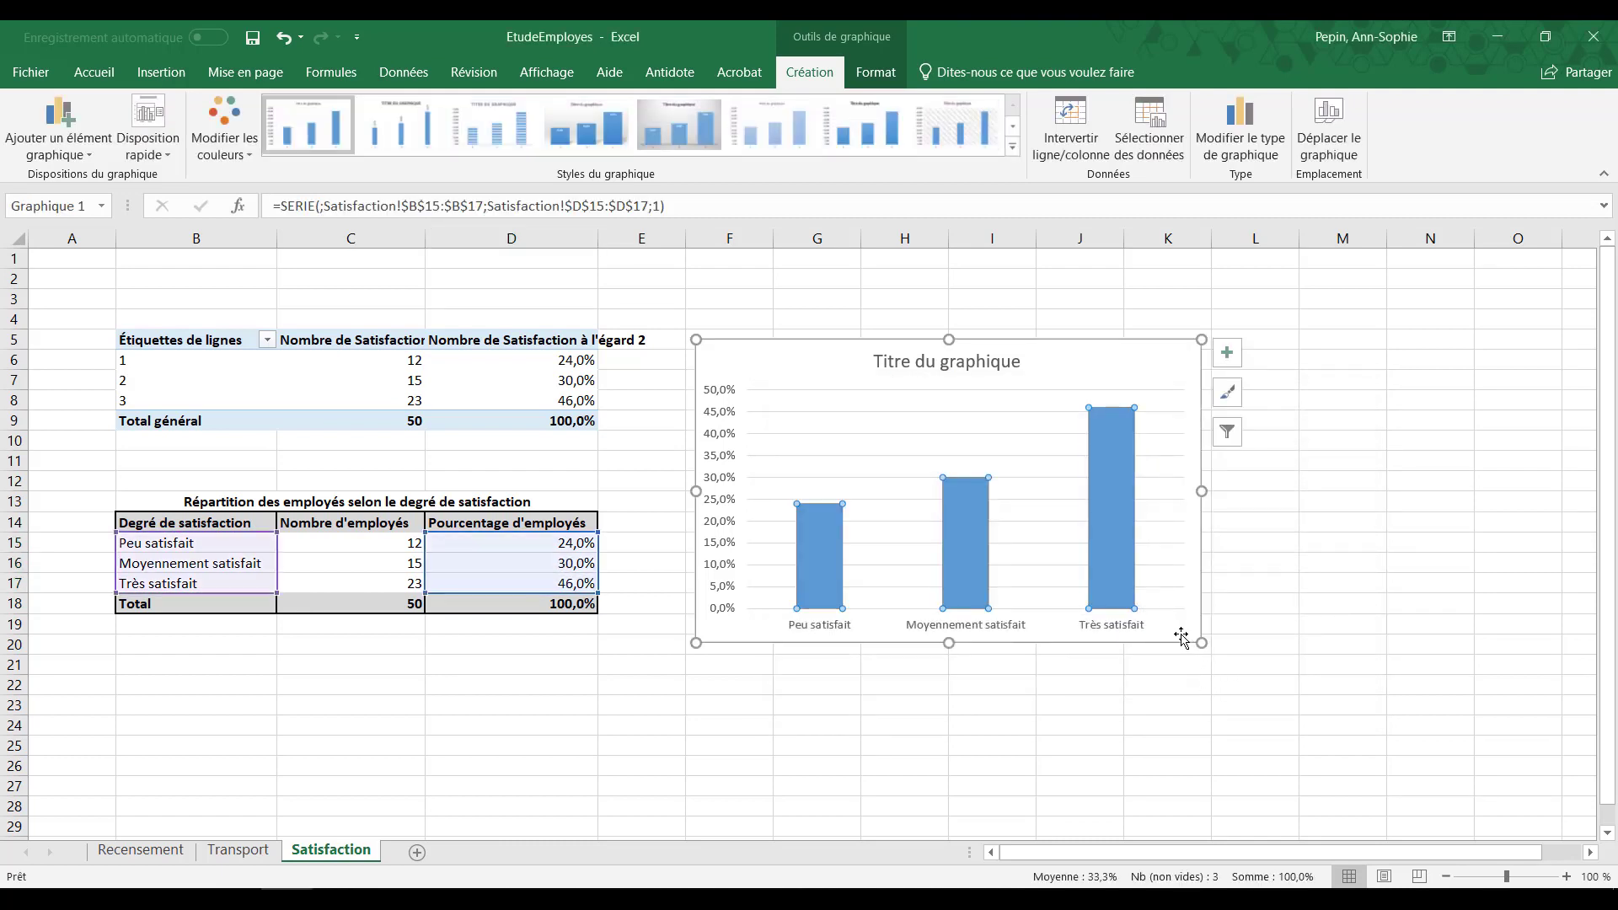
Step: Add axis titles and data labels to the satisfaction column chart
{"action": "left_click", "coordinate": [1229, 360]}
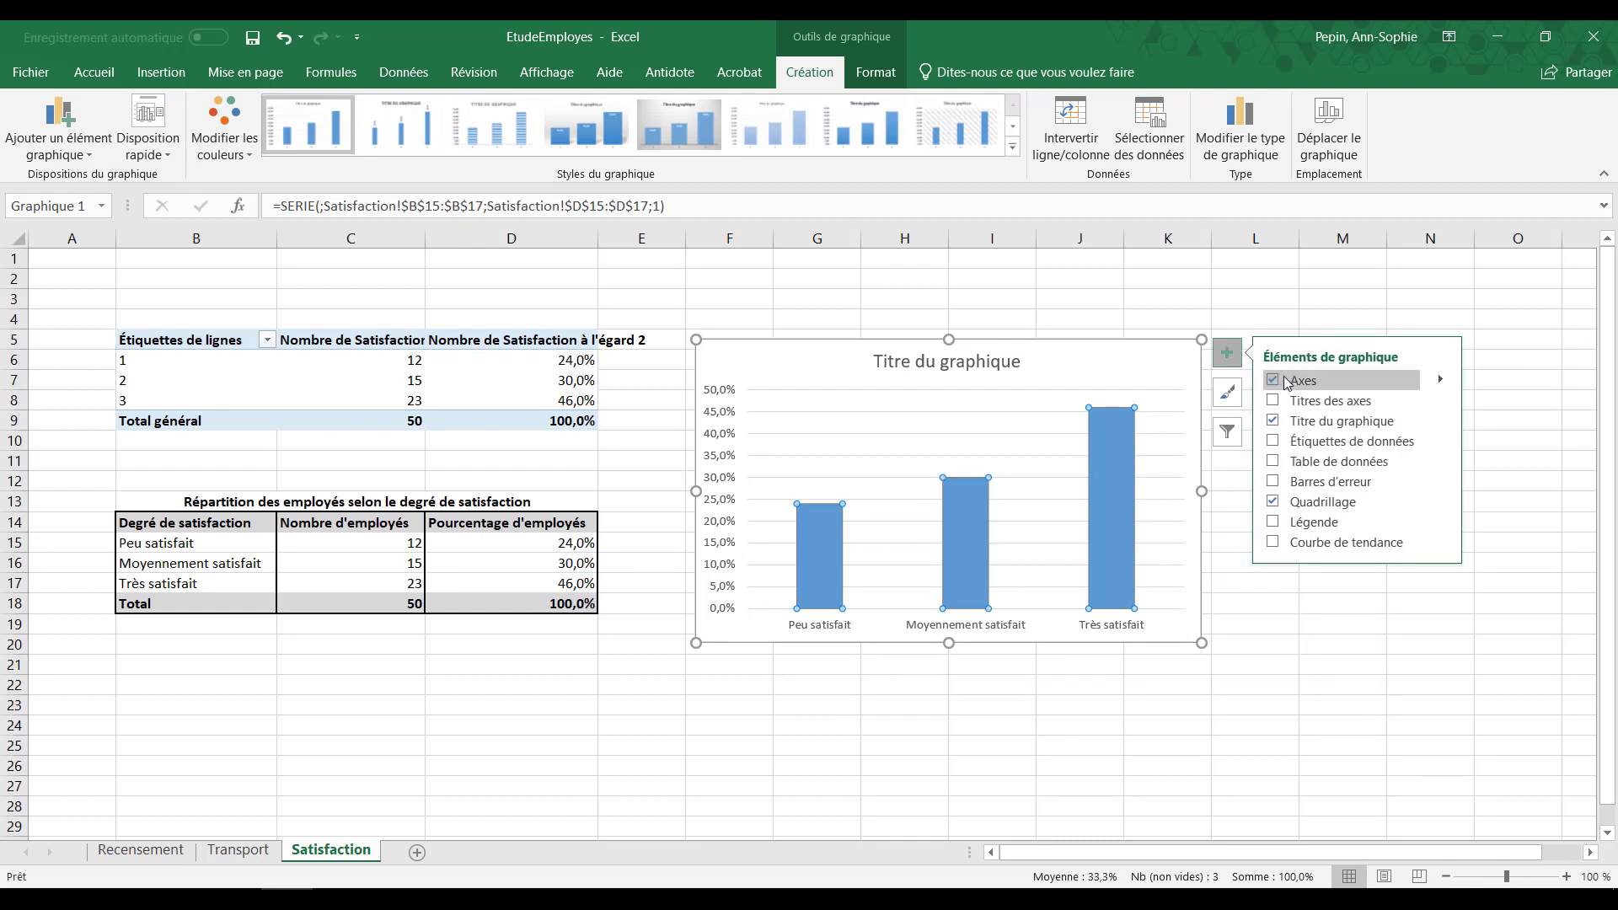
{"action": "left_click", "coordinate": [1273, 401]}
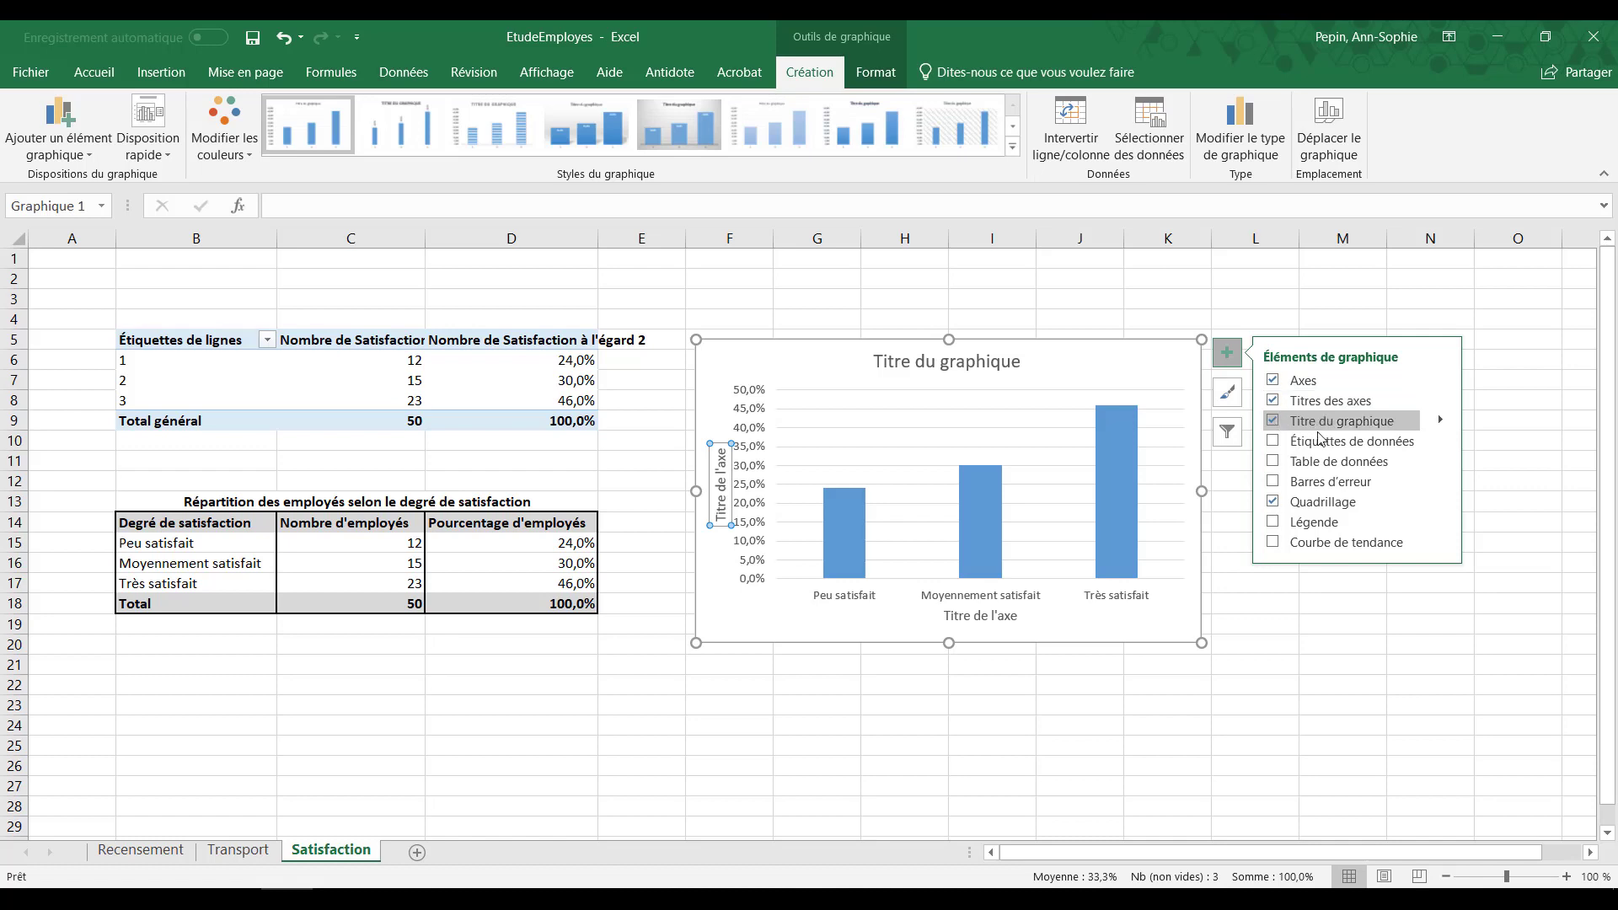
{"action": "left_click", "coordinate": [1272, 442]}
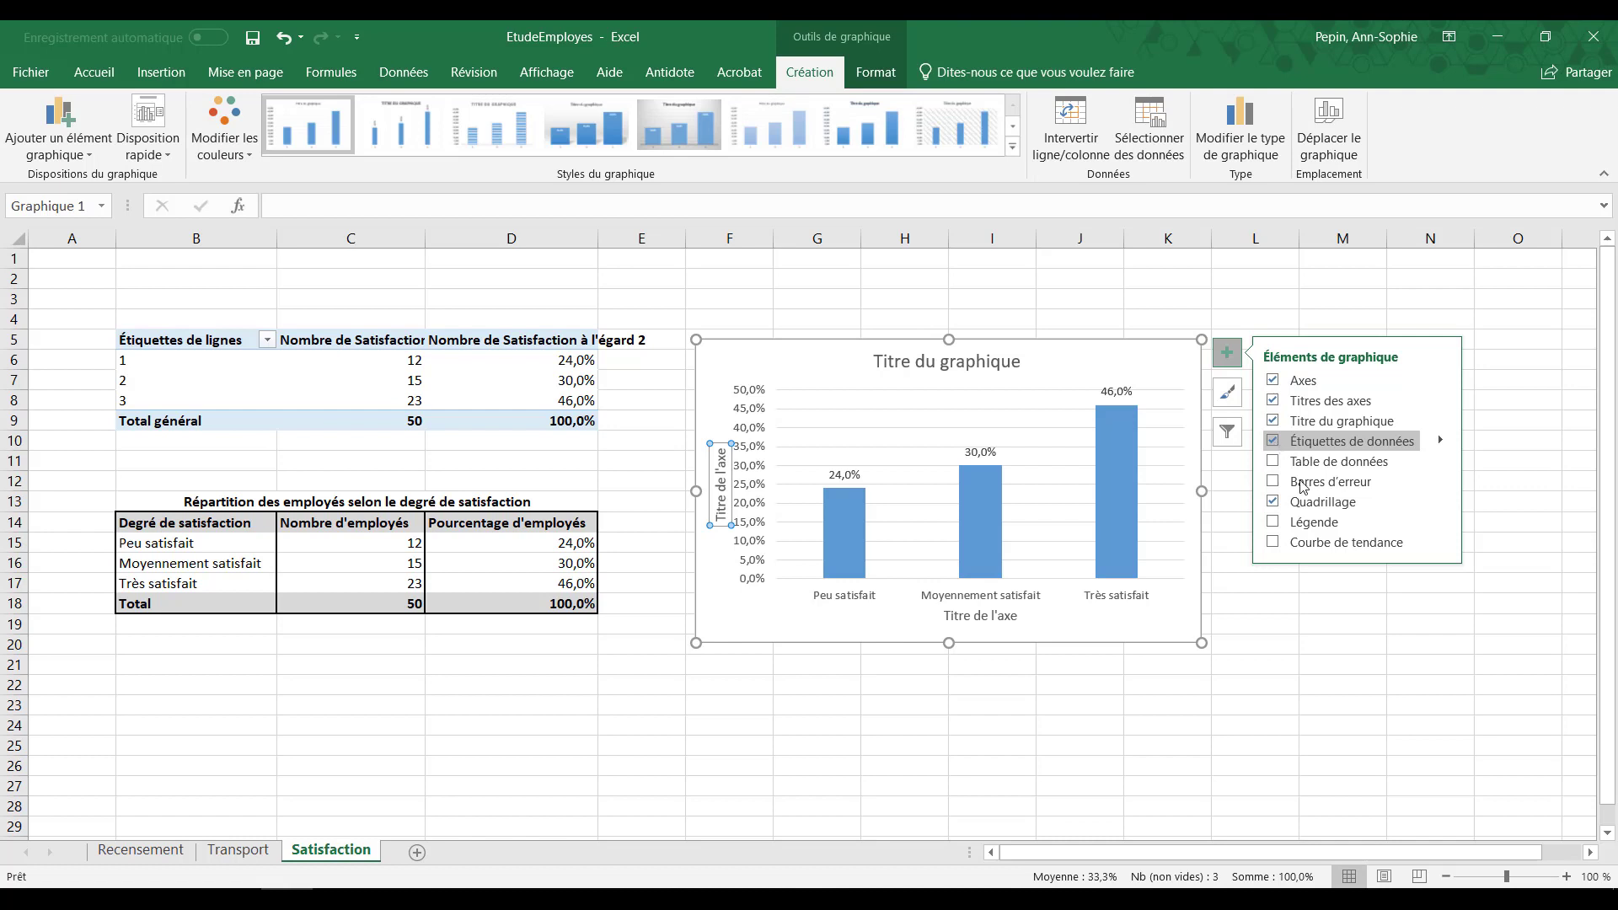
Step: Remove the column chart's gridlines and set the vertical axis's major tick marks to "Sur l'axe"
{"action": "left_click", "coordinate": [1273, 502]}
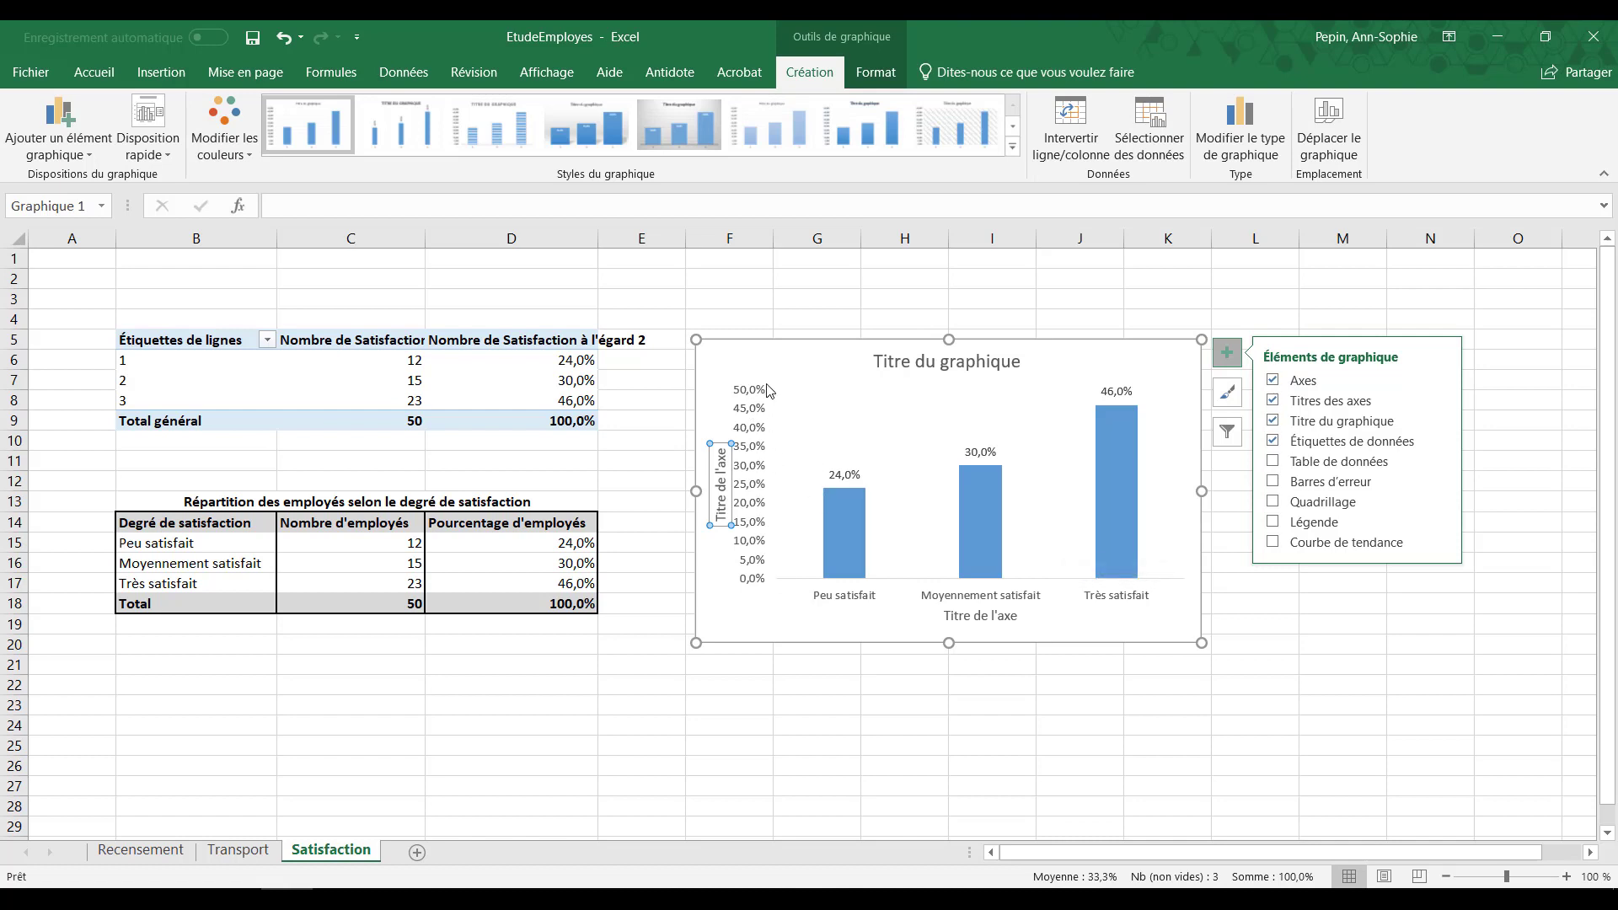
{"action": "right_click", "coordinate": [762, 454]}
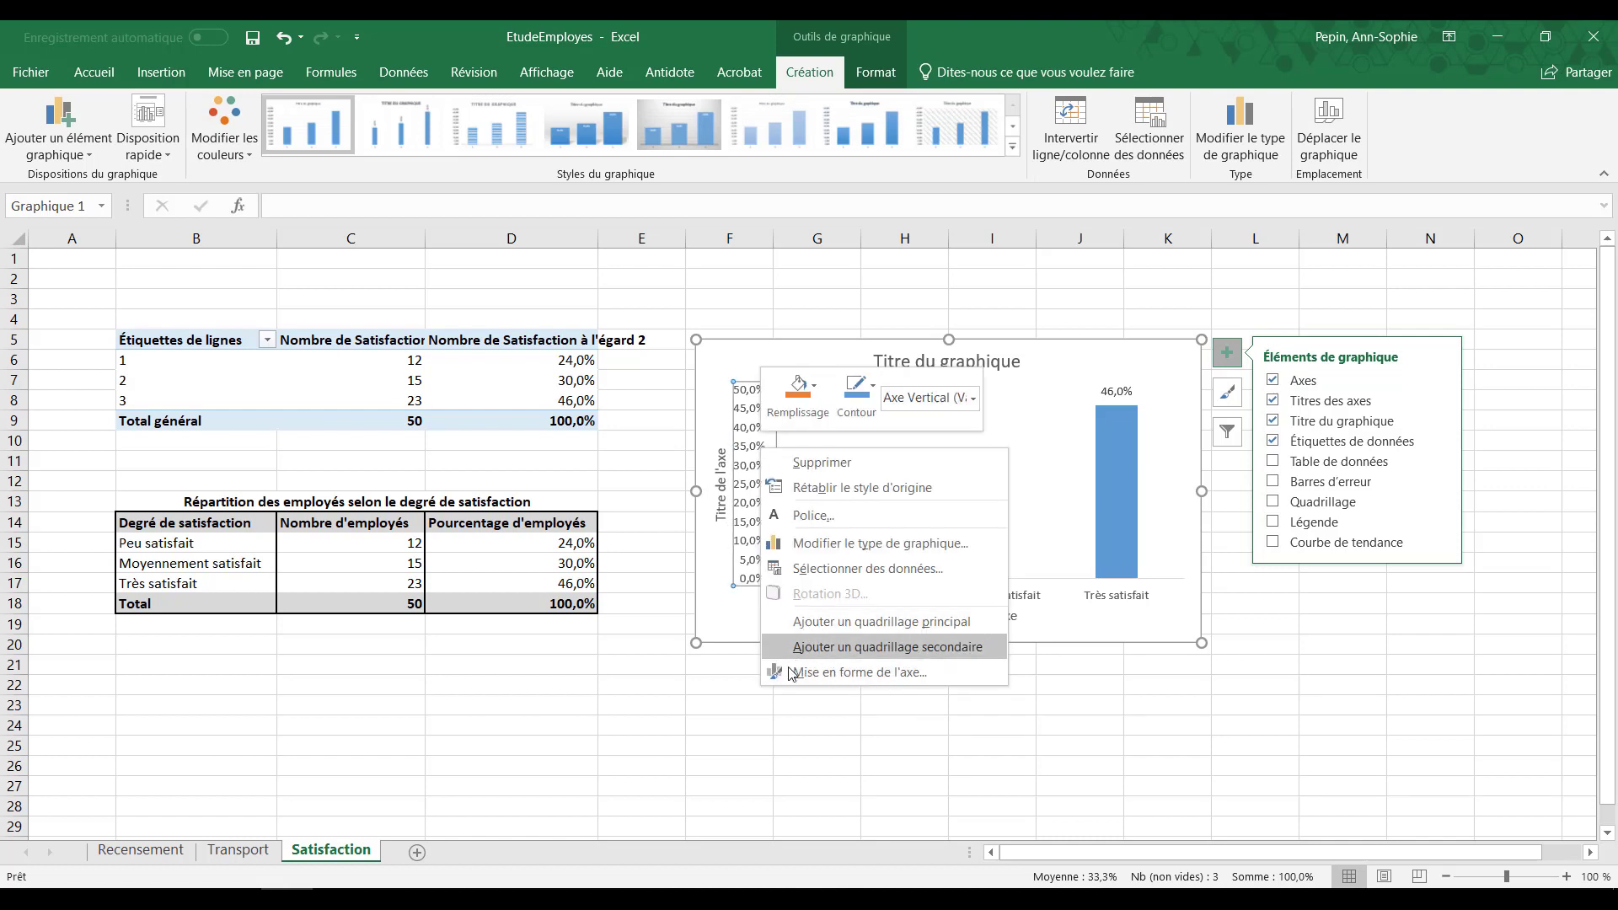
{"action": "left_click", "coordinate": [868, 674]}
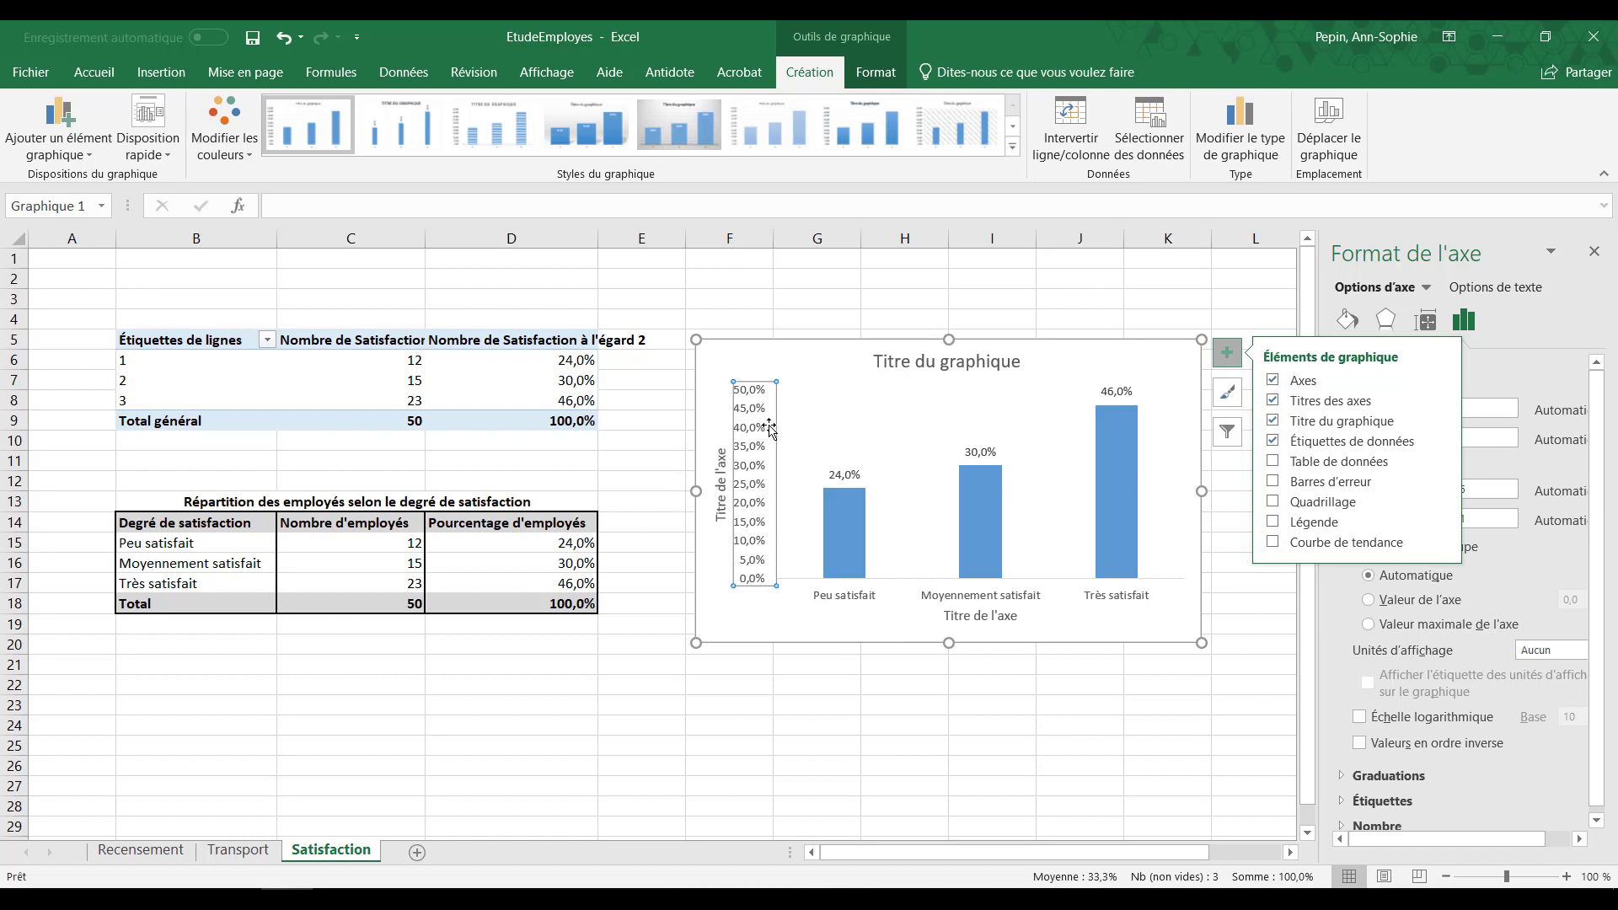
{"action": "left_click", "coordinate": [1399, 776]}
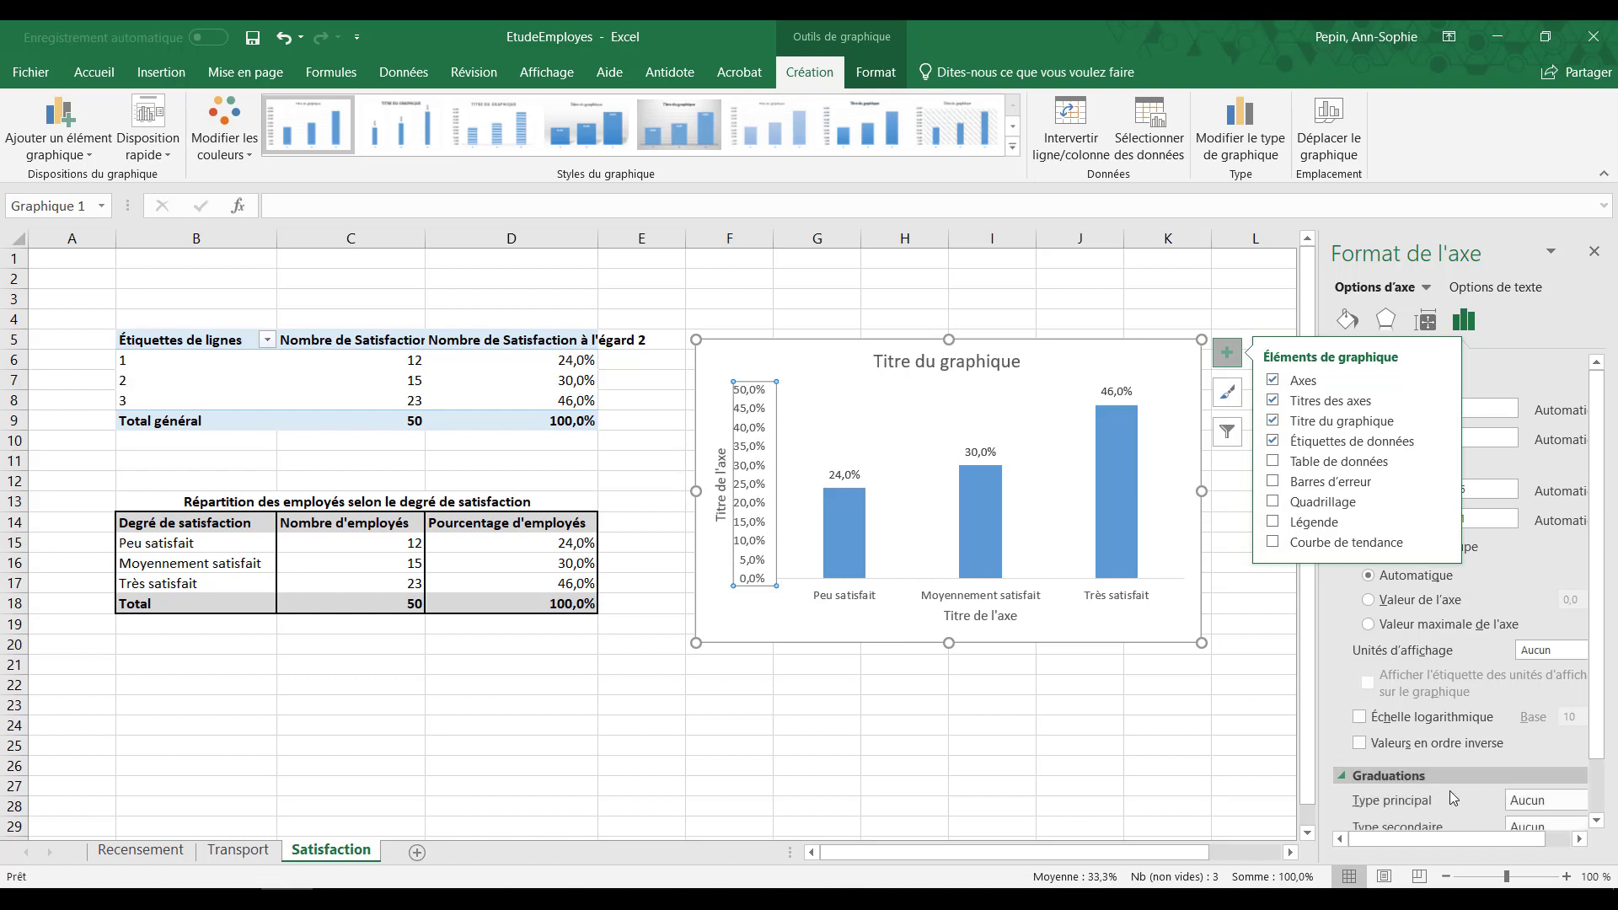
{"action": "left_click", "coordinate": [1547, 737]}
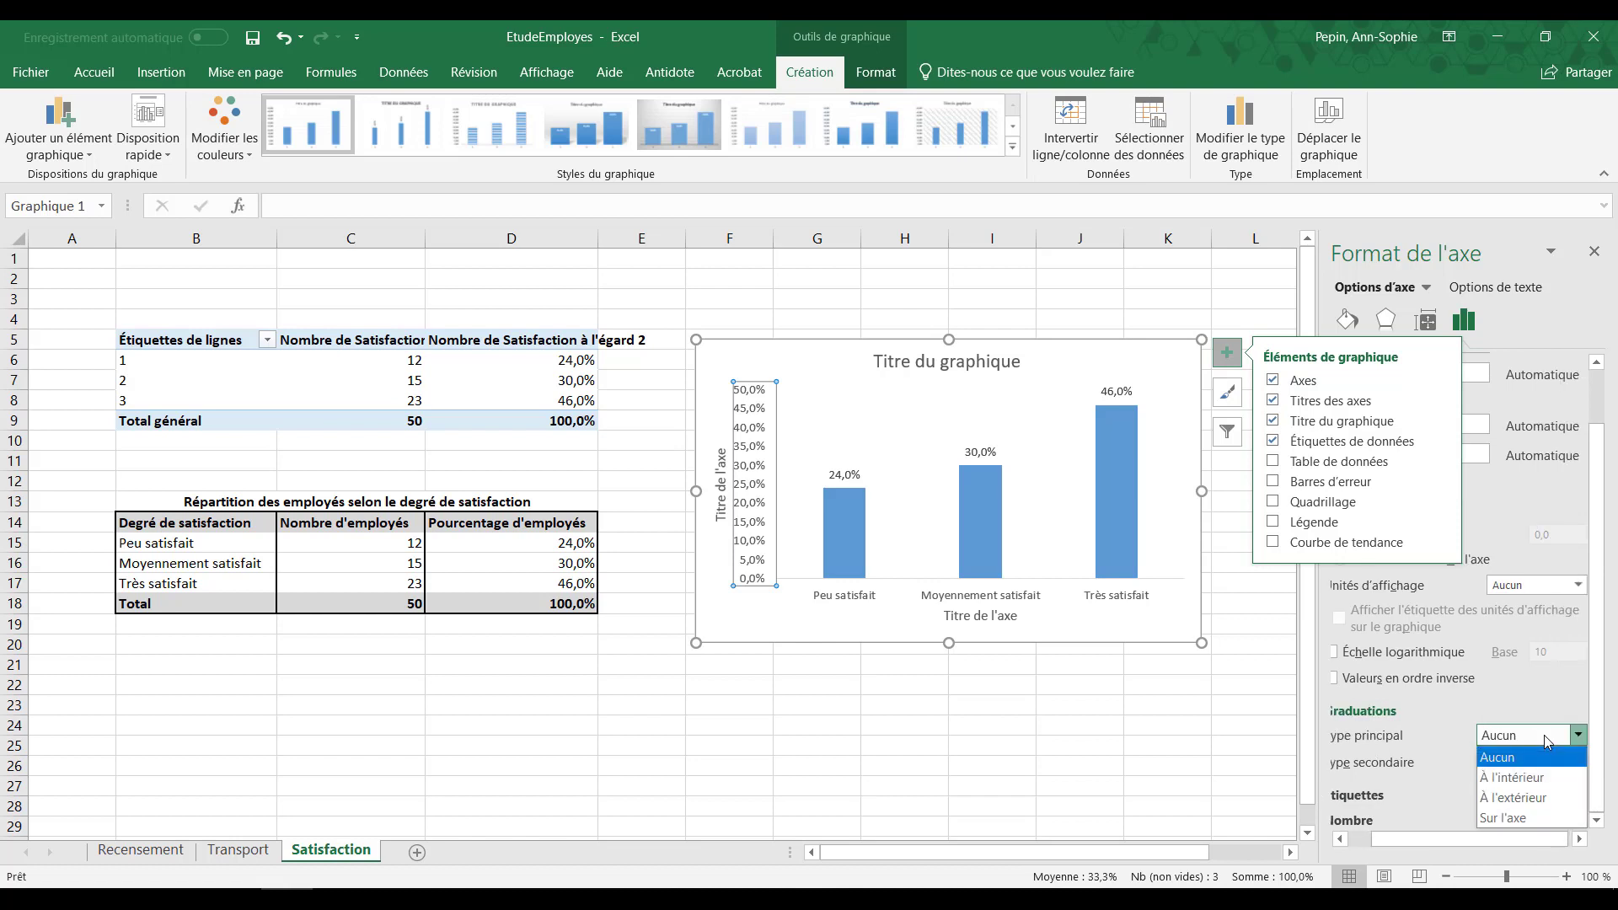
{"action": "left_click", "coordinate": [1539, 817]}
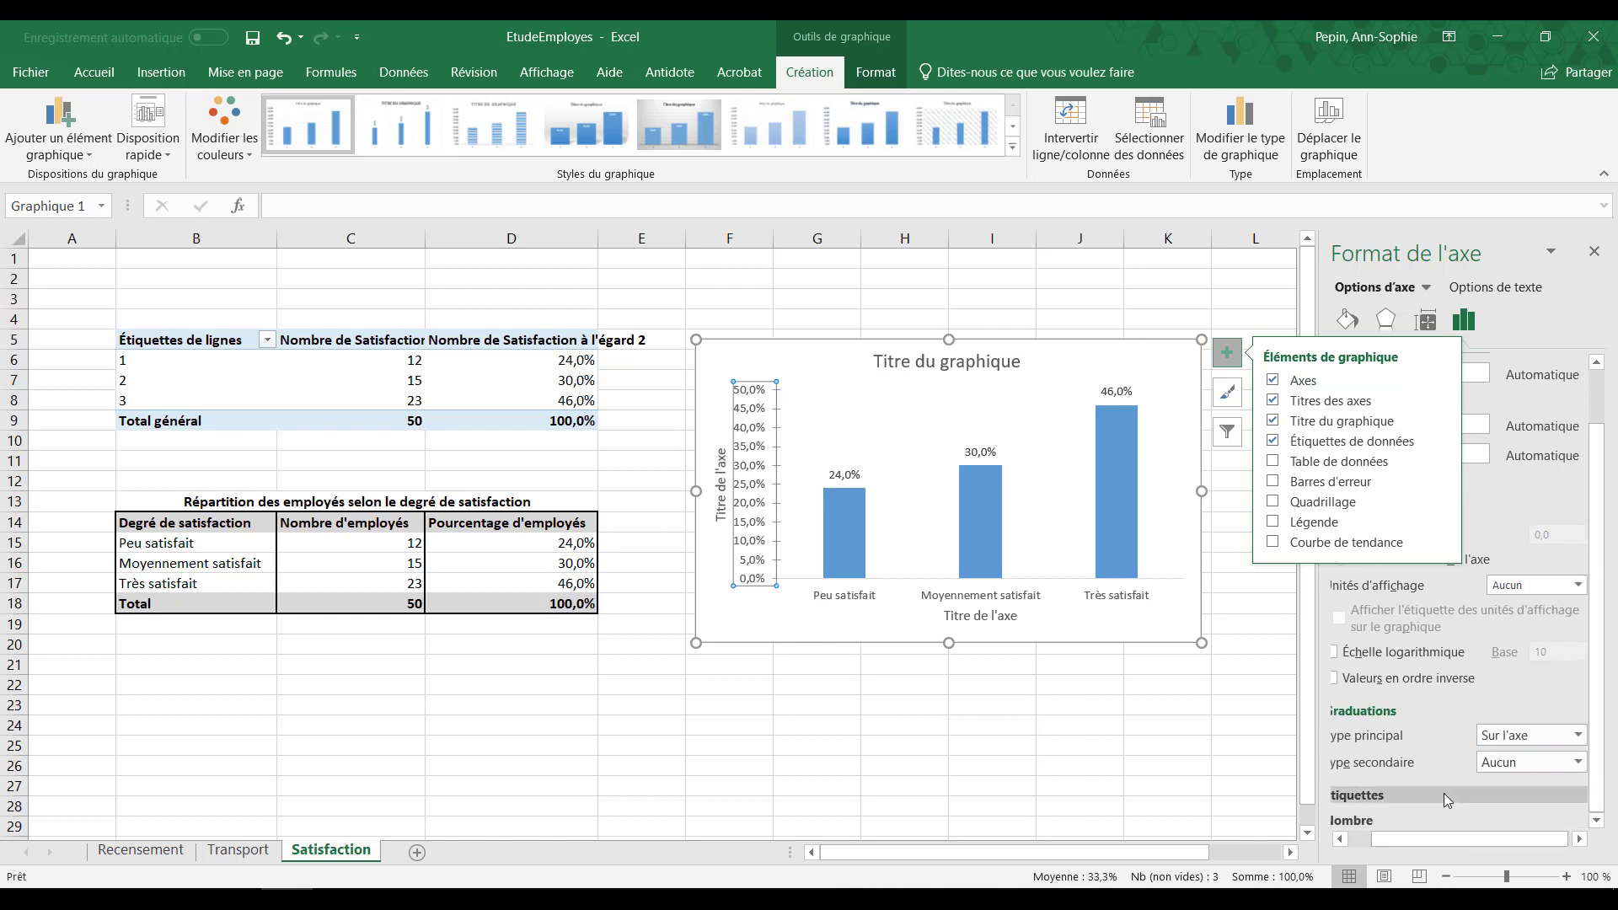
{"action": "left_click", "coordinate": [841, 390]}
{"action": "left_click", "coordinate": [839, 376]}
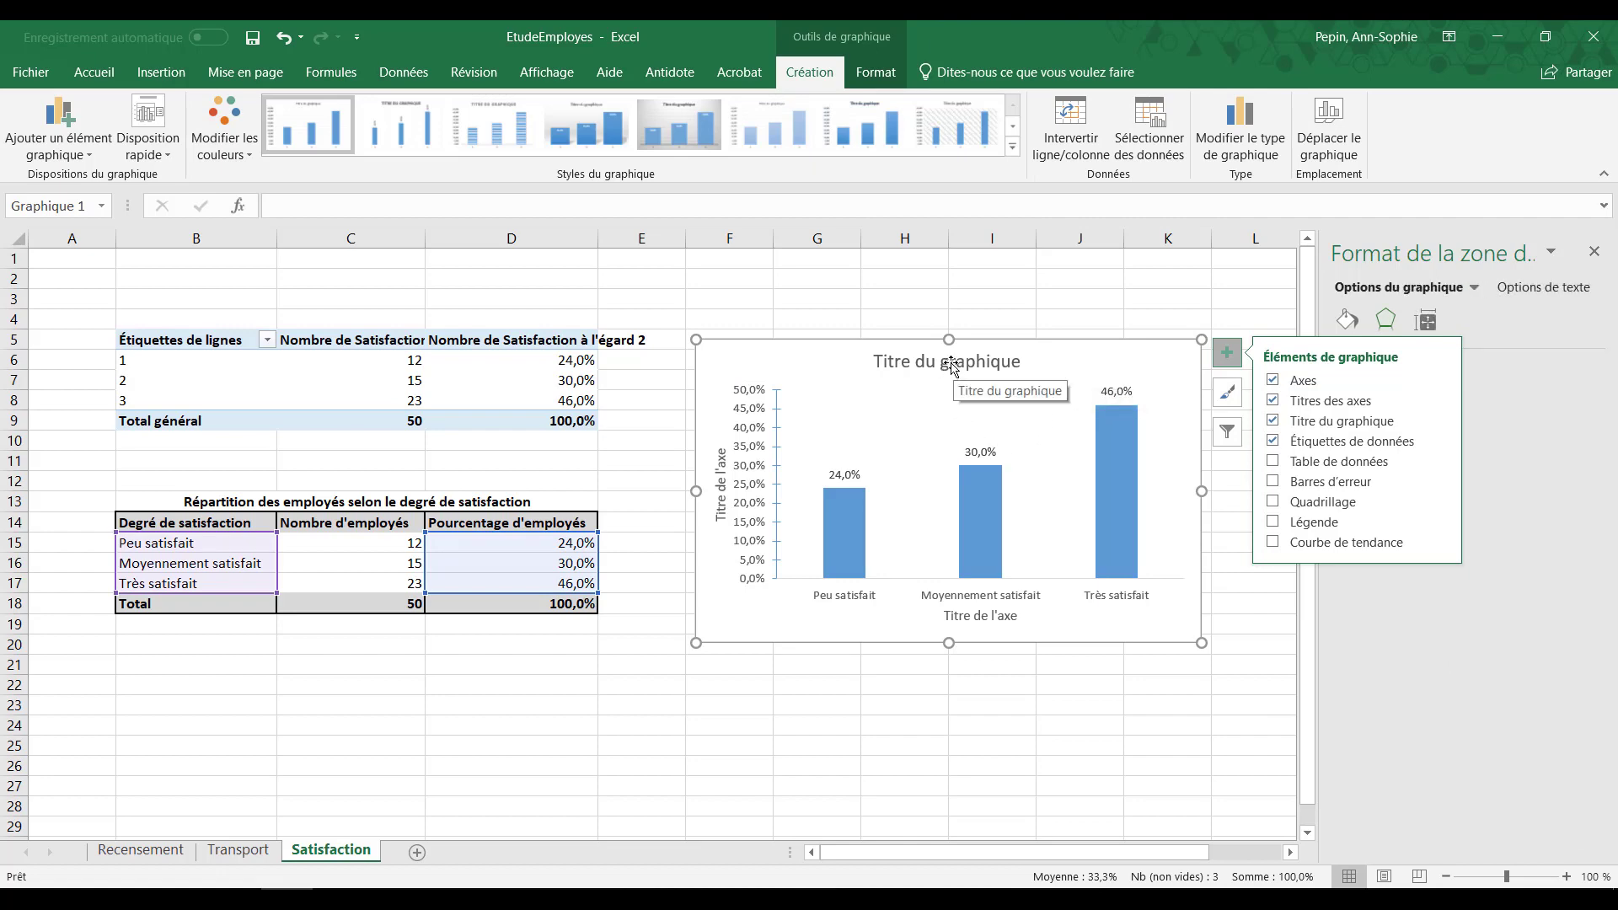
Step: Link the column chart's title to cell B13, "Répartition des employés selon le degré de satisfaction"
{"action": "left_click", "coordinate": [948, 365]}
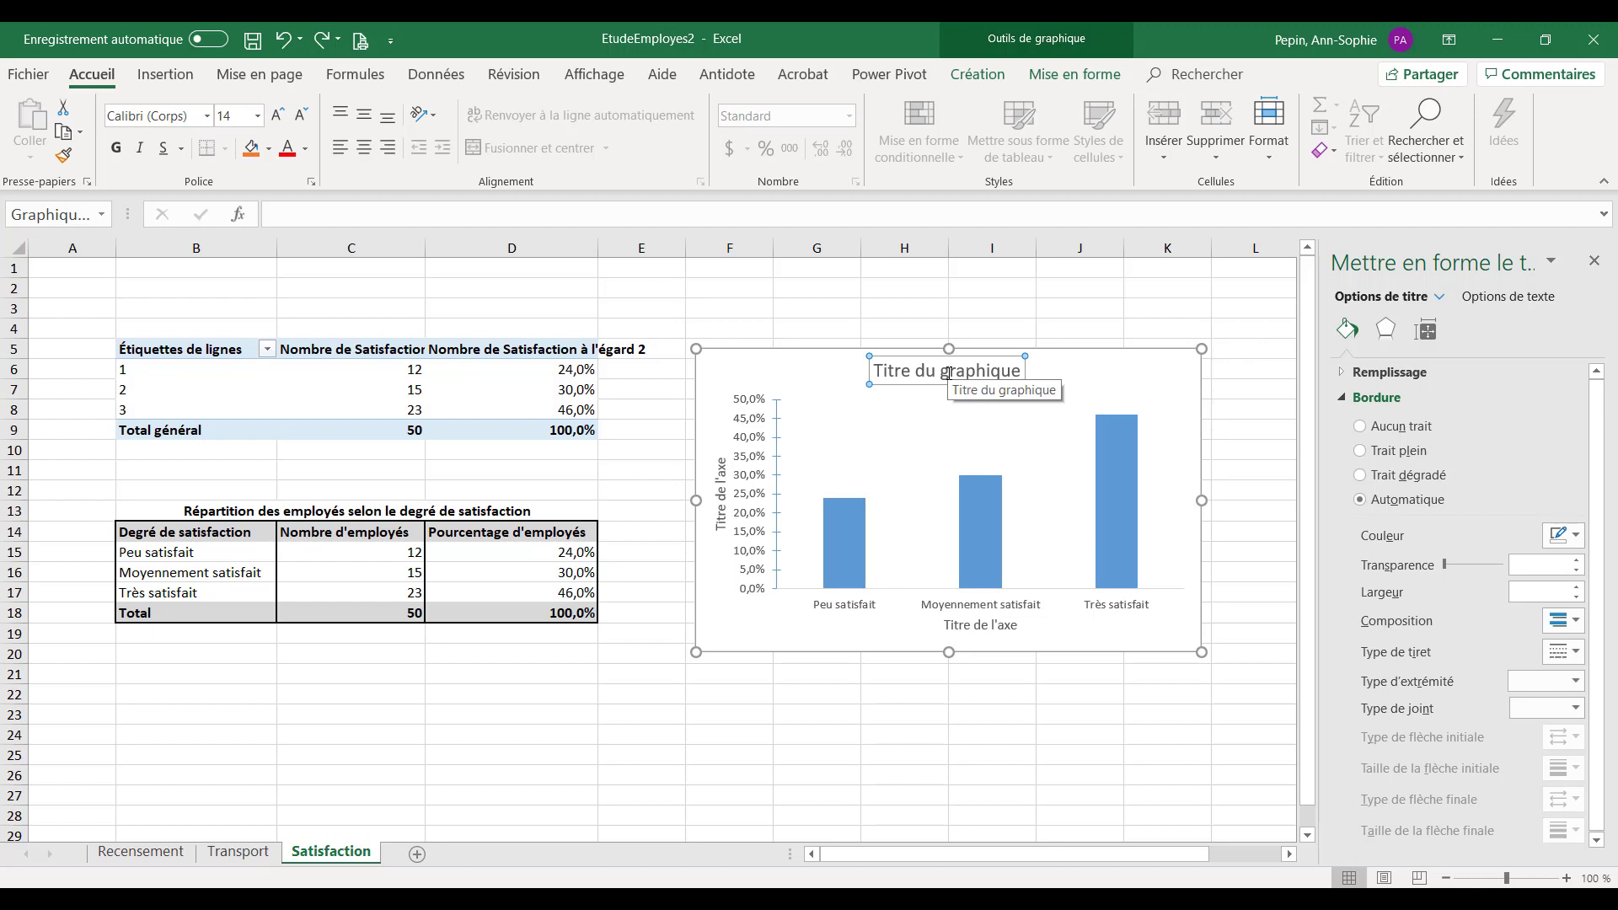
{"action": "type", "text": "="}
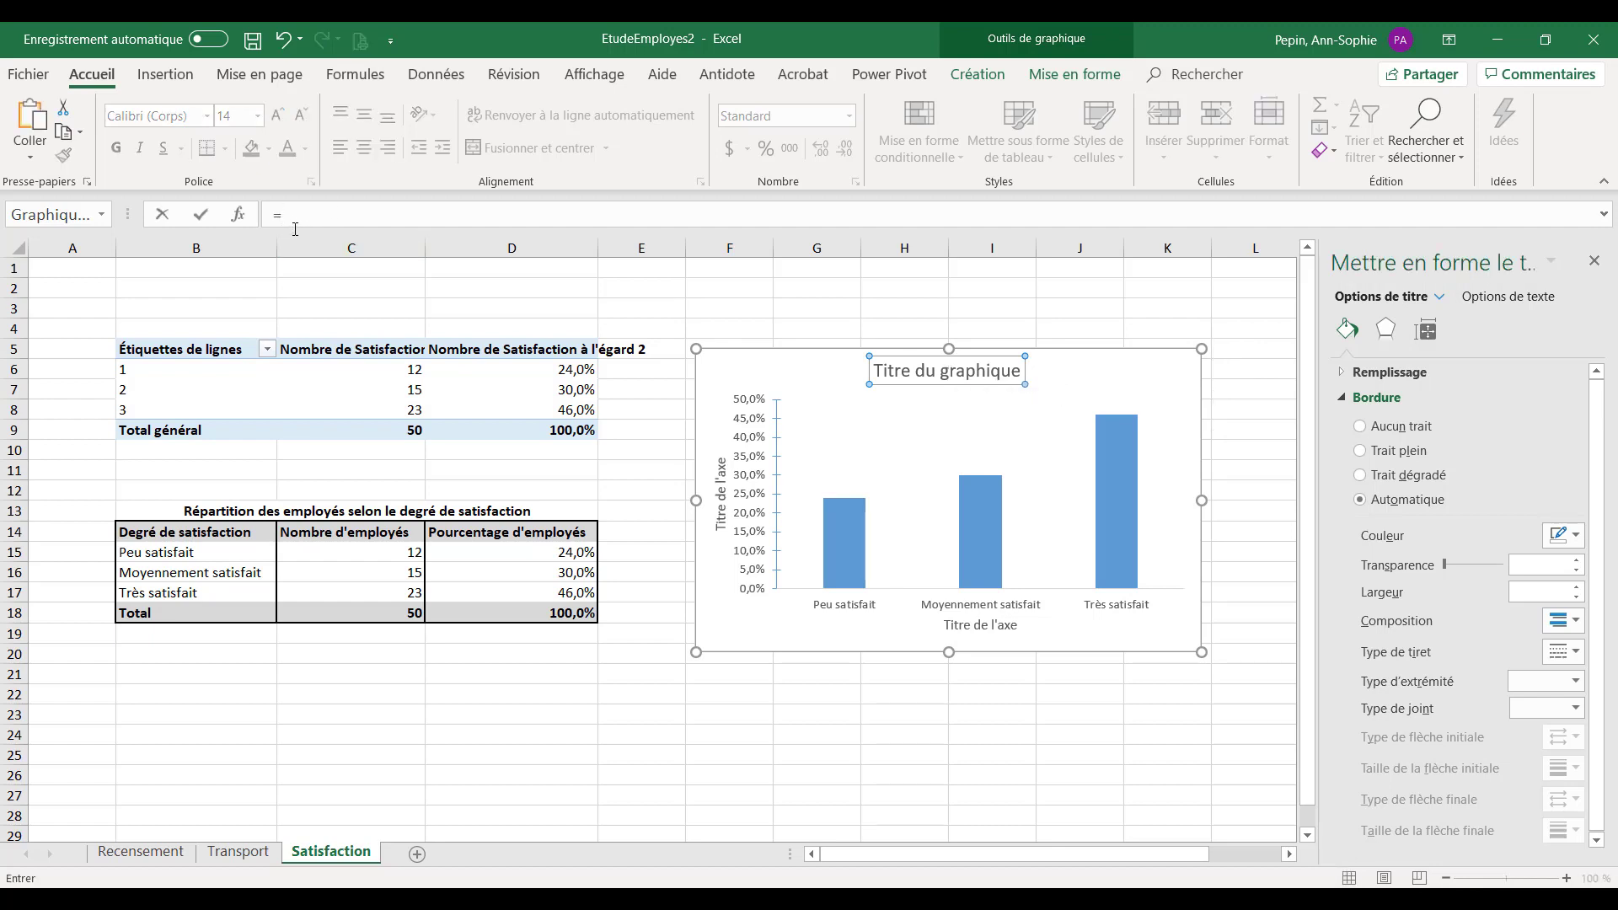
{"action": "left_click", "coordinate": [393, 509]}
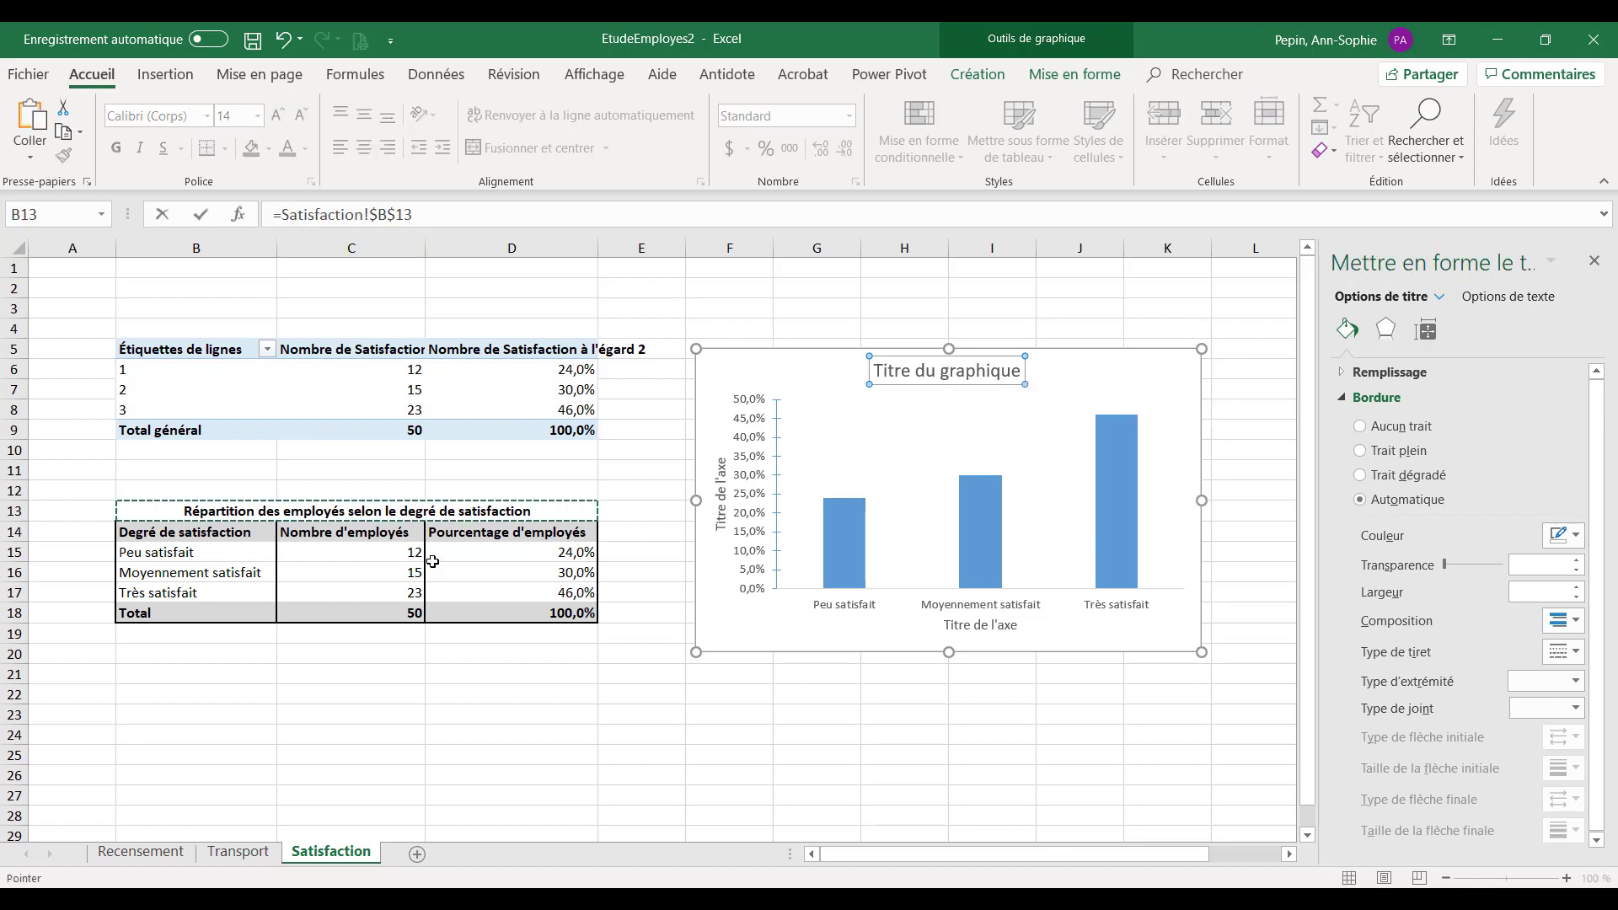
{"action": "key", "text": "Return"}
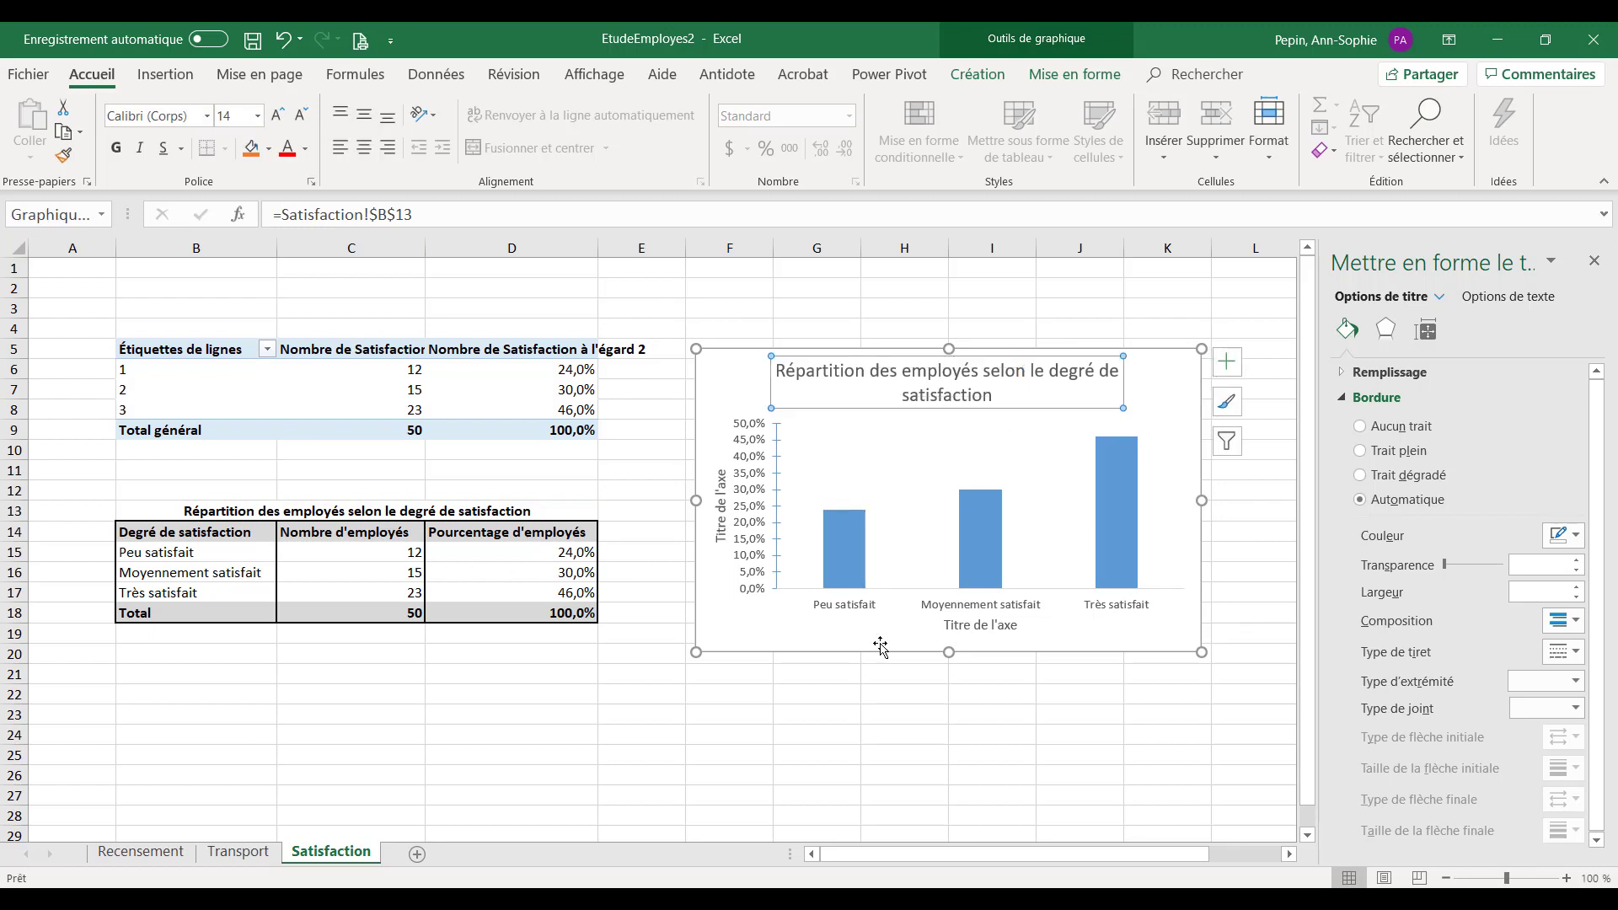
Step: Link the horizontal axis title to cell B14, "Degré de satisfaction"
{"action": "left_click", "coordinate": [993, 626]}
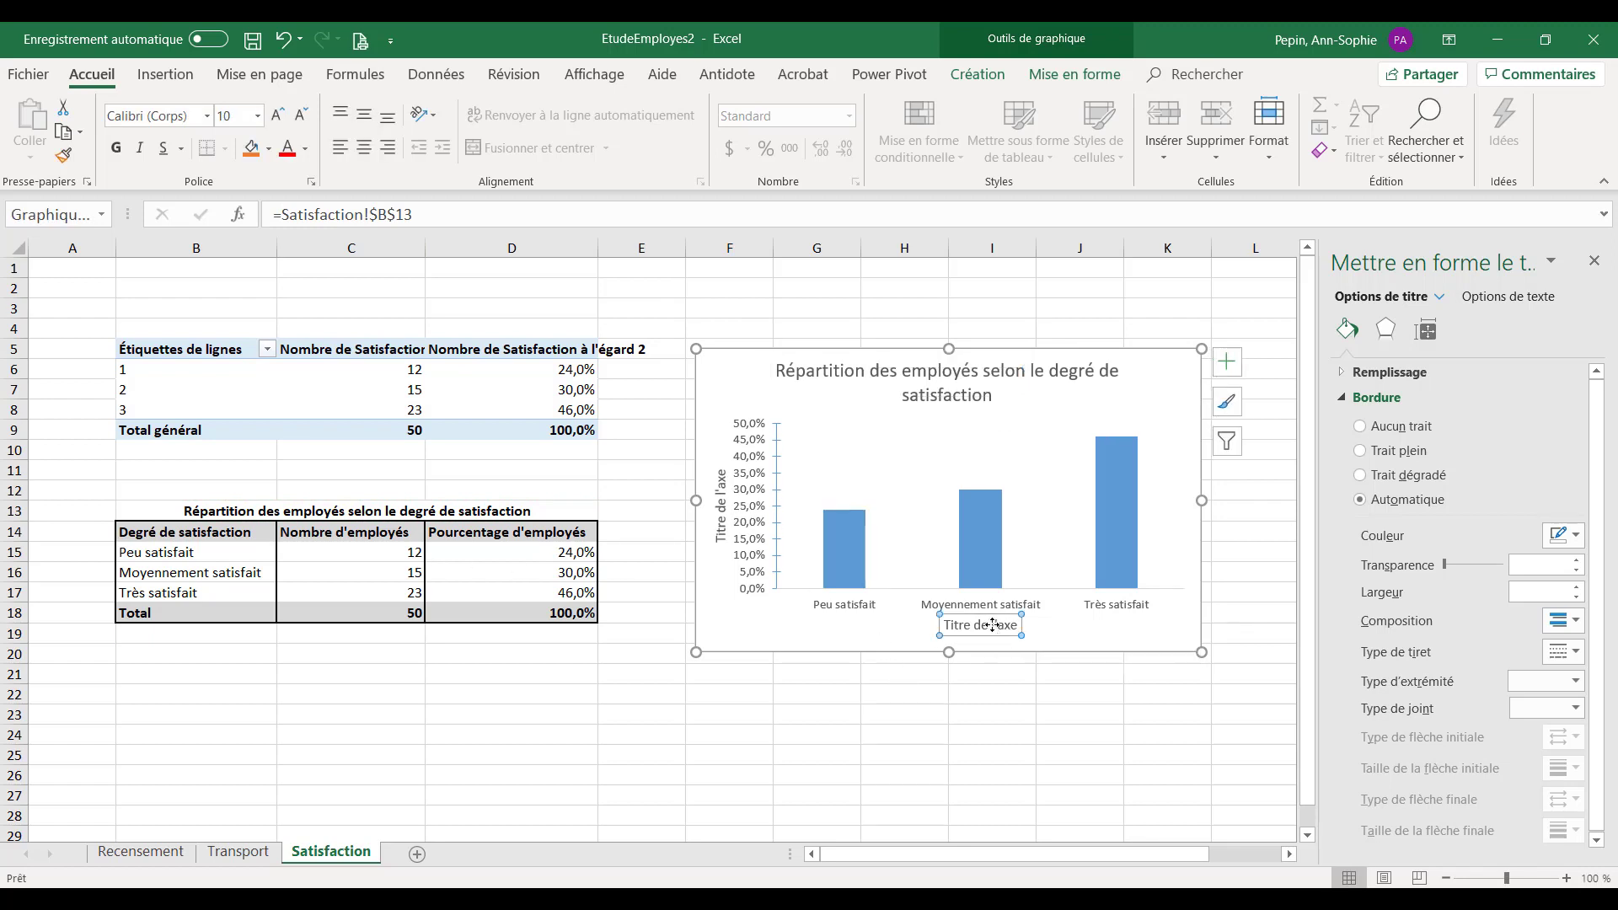
{"action": "type", "text": "="}
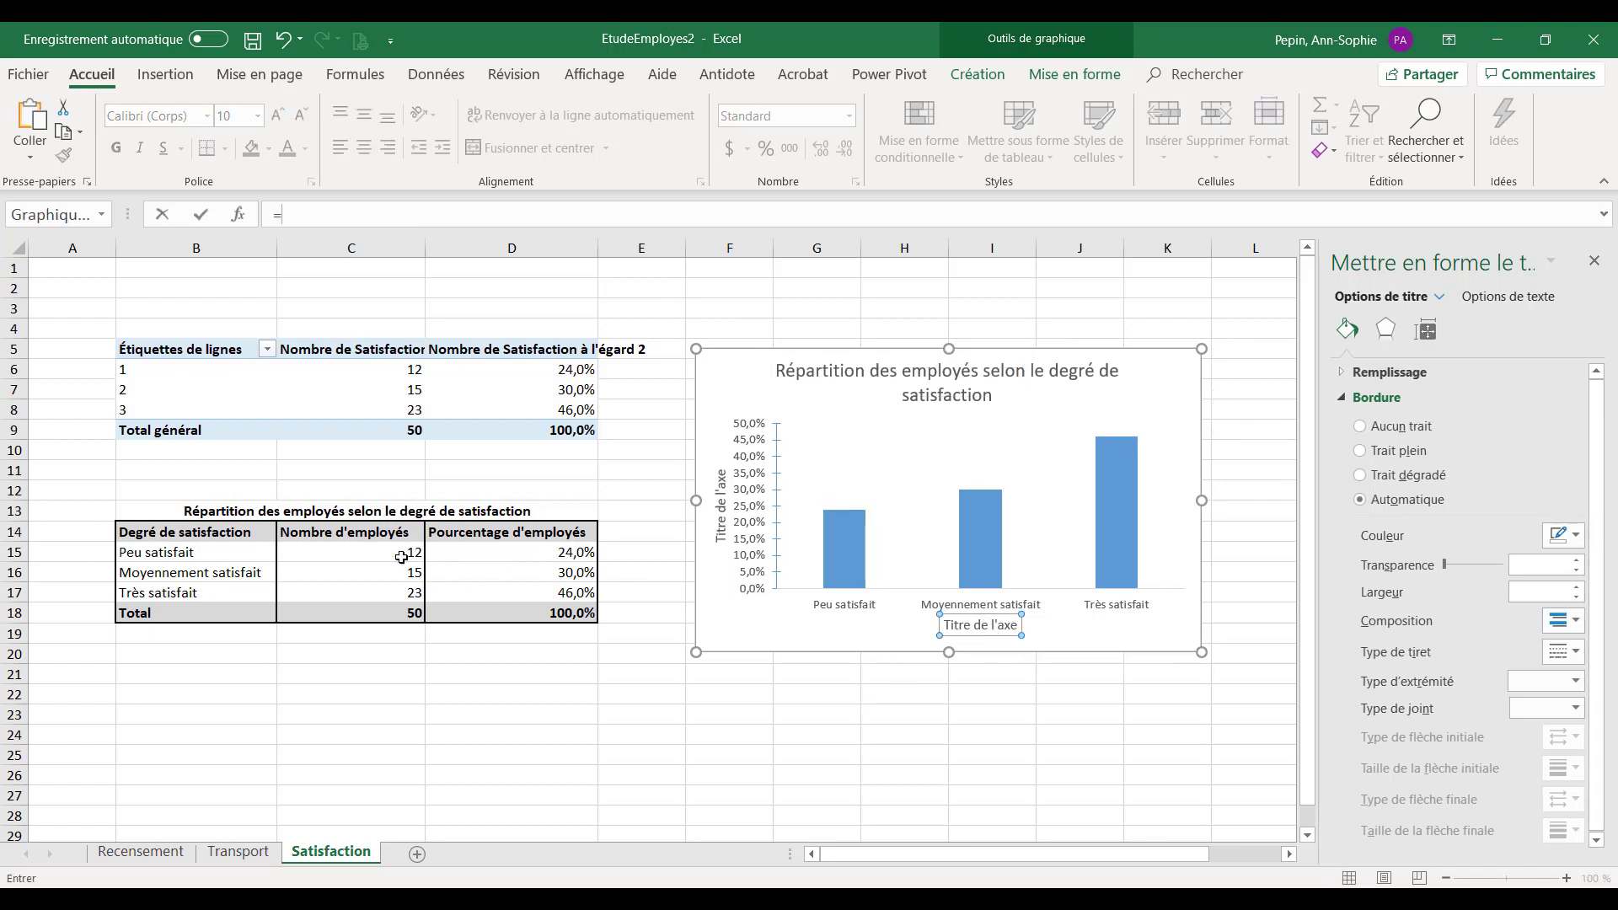
{"action": "left_click", "coordinate": [237, 536]}
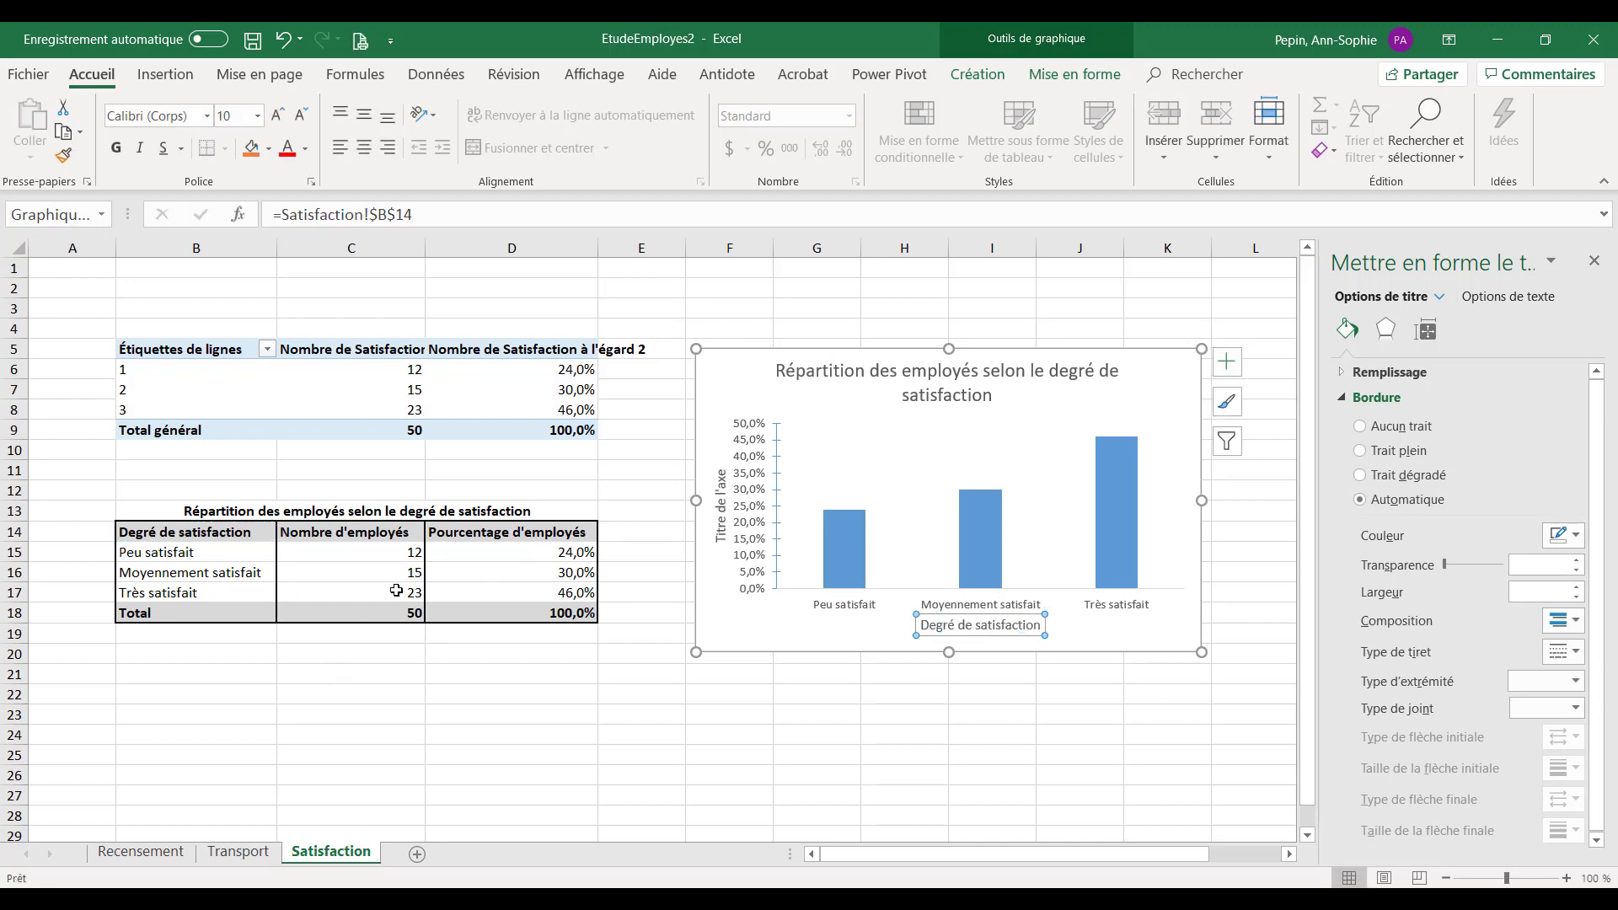
{"action": "key", "text": "Return"}
Step: Link the vertical axis title to the table header in D14, "Pourcentage d'employés"
{"action": "left_click", "coordinate": [717, 507]}
{"action": "type", "text": "="}
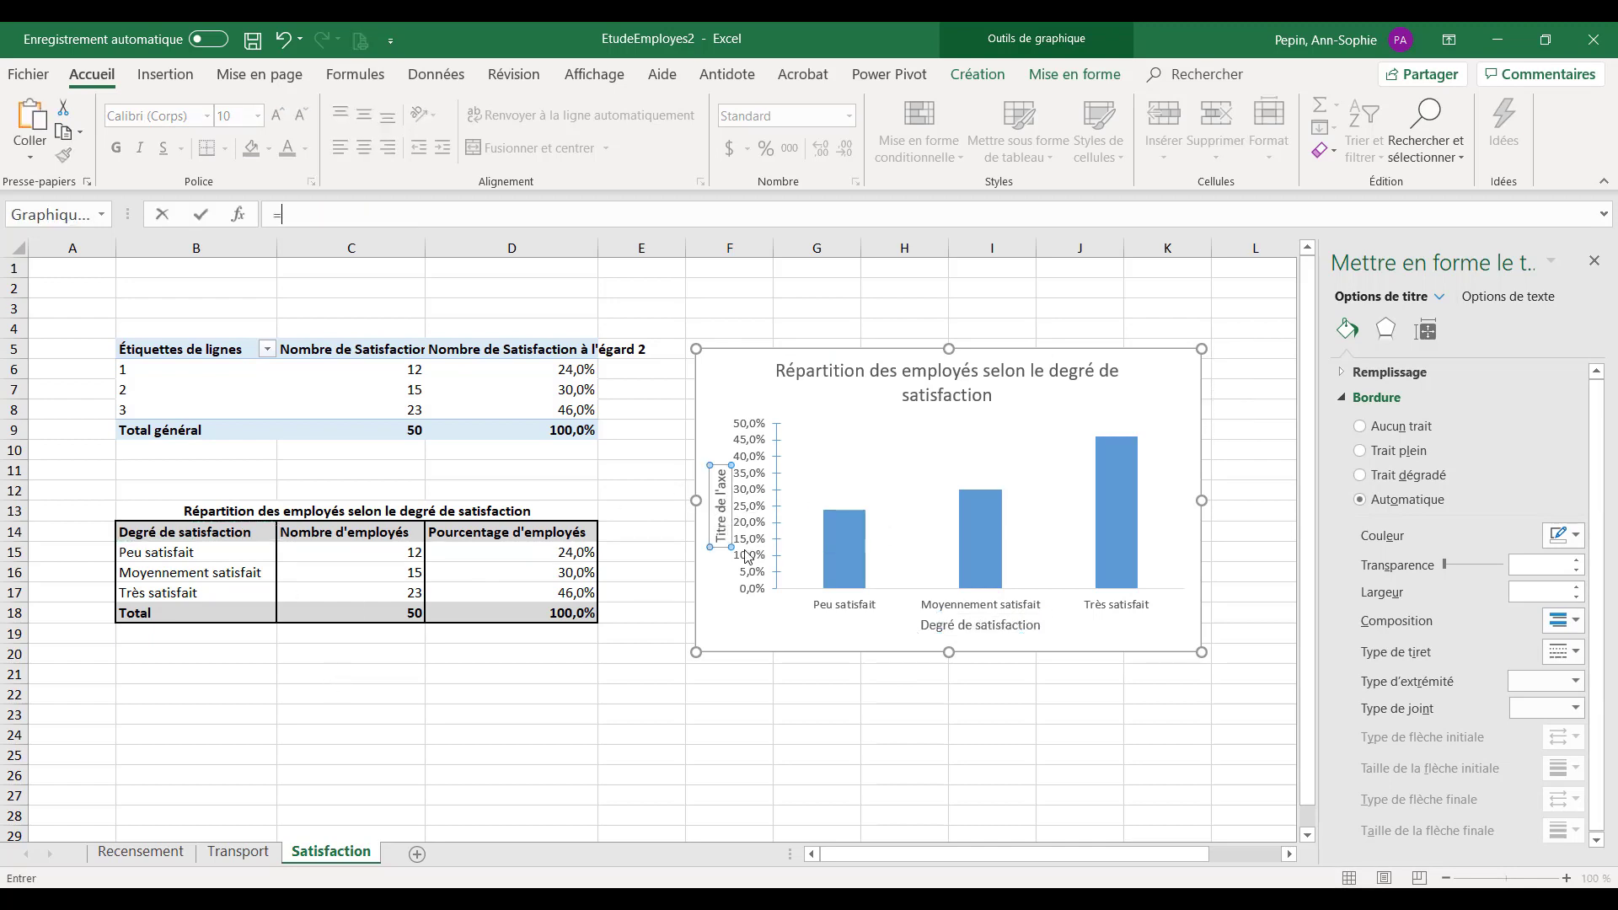
{"action": "left_click", "coordinate": [533, 533]}
{"action": "key", "text": "Return"}
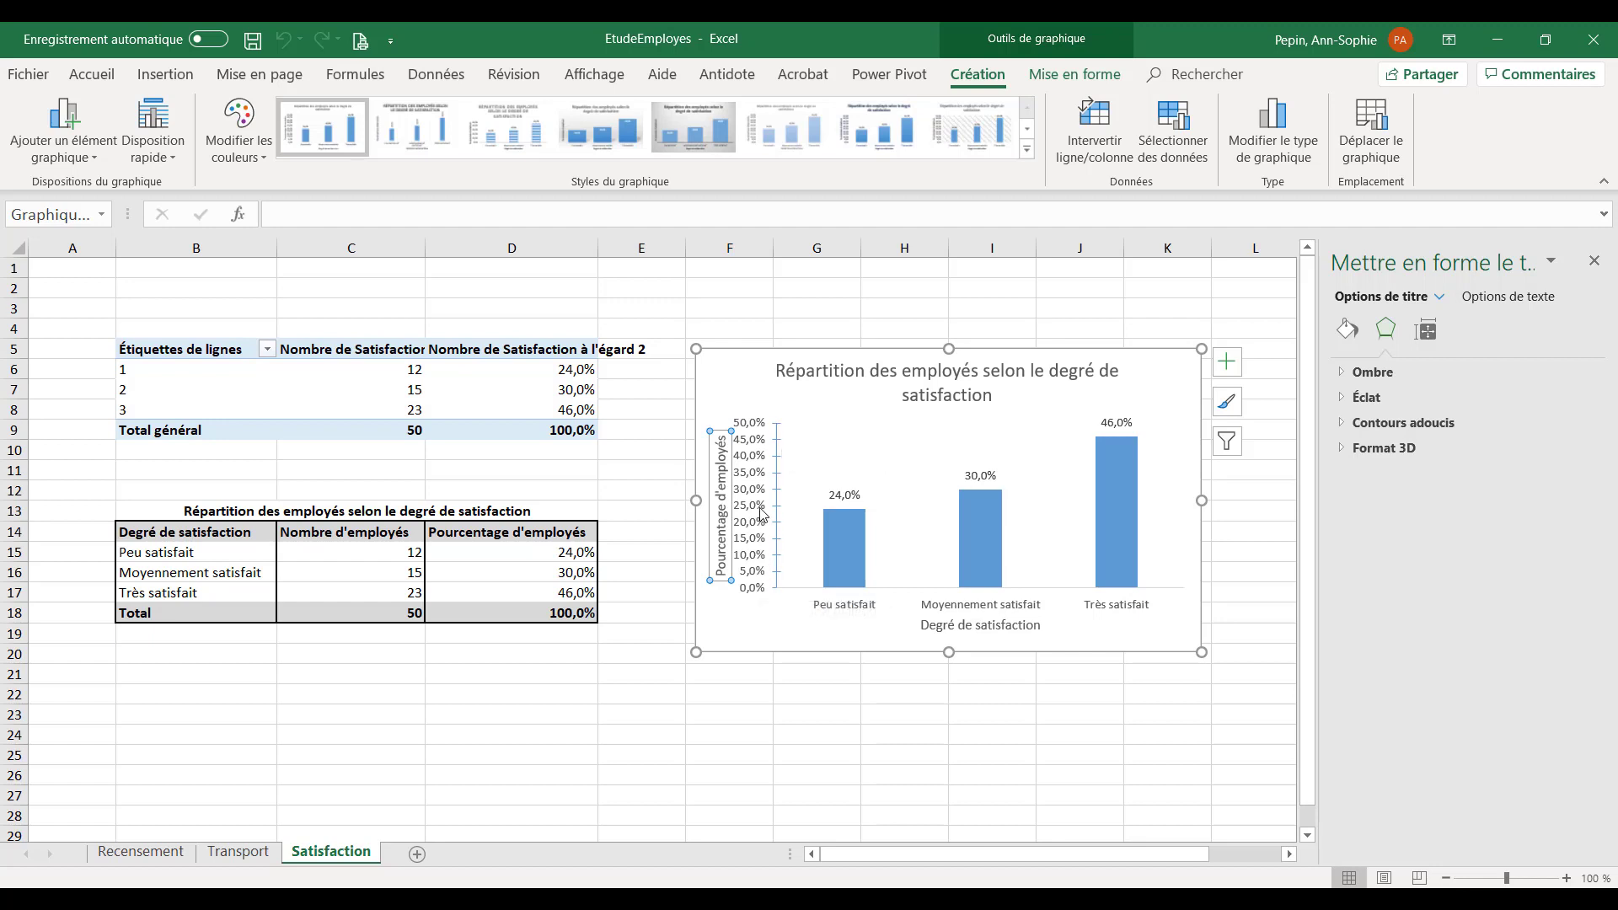
Step: Format the column chart's horizontal axis with a solid black line
{"action": "left_click", "coordinate": [805, 595]}
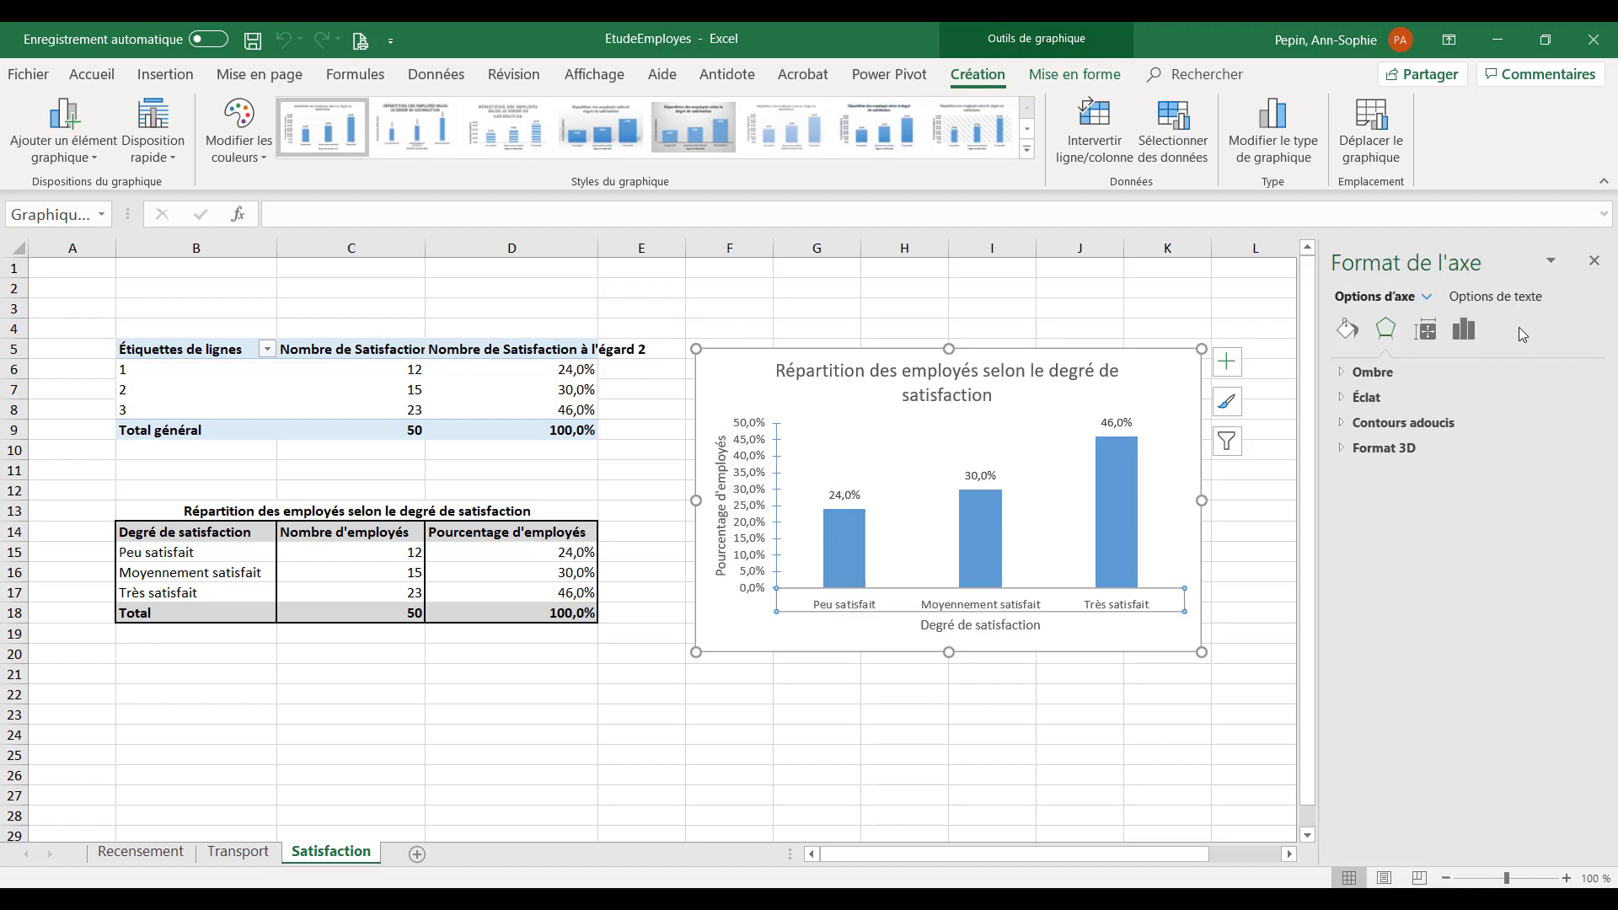
{"action": "right_click", "coordinate": [1058, 597]}
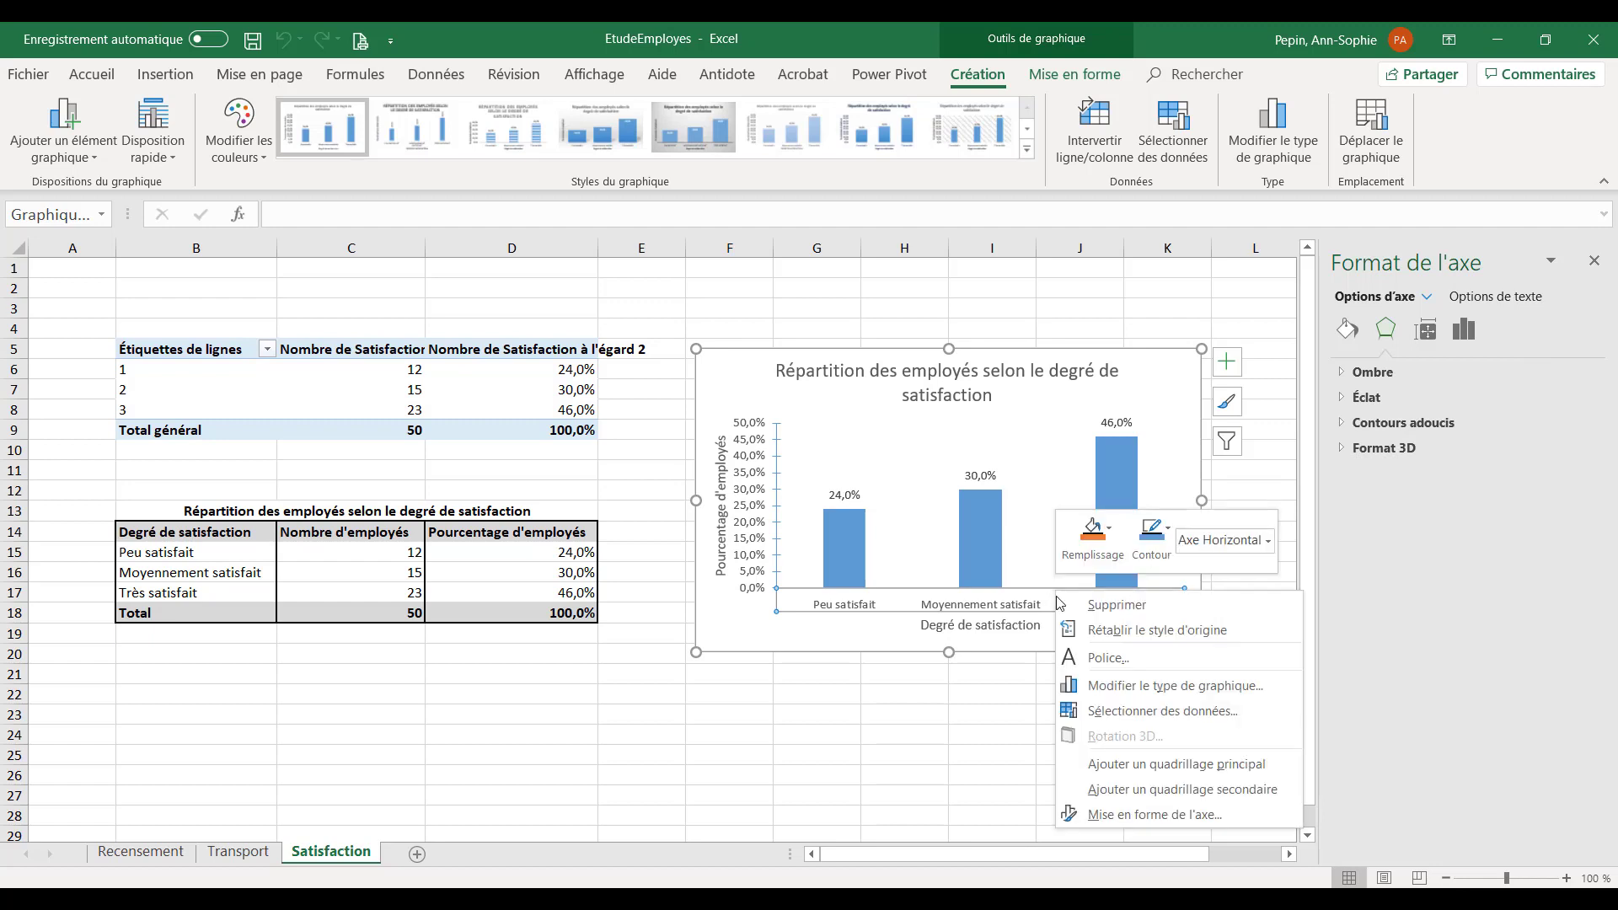
{"action": "left_click", "coordinate": [1104, 815]}
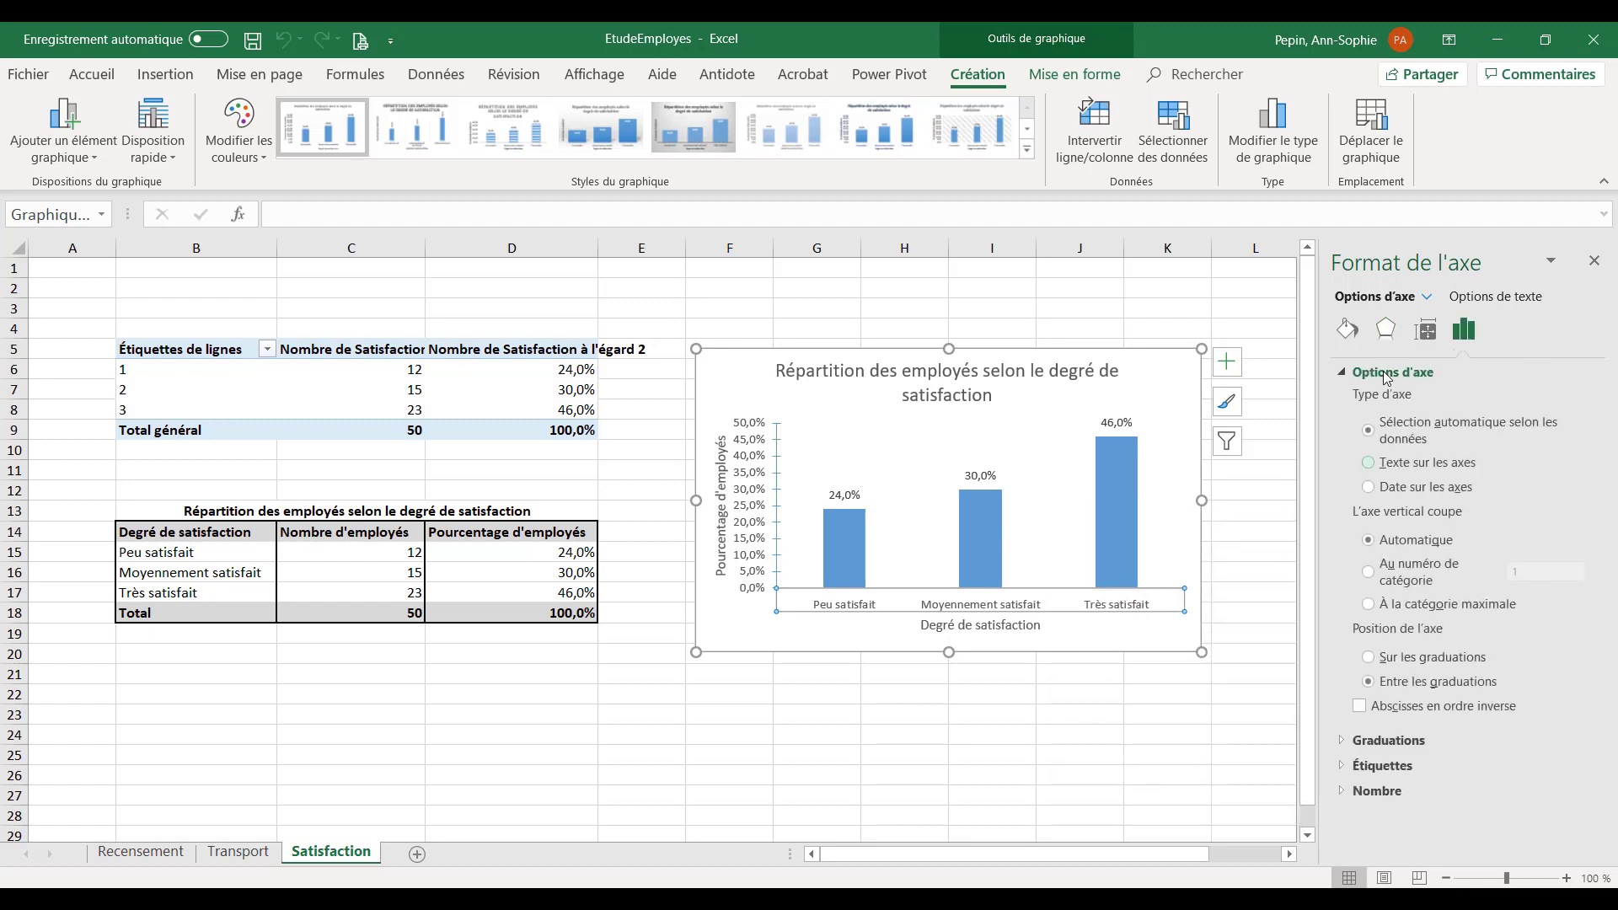
{"action": "left_click", "coordinate": [1346, 329]}
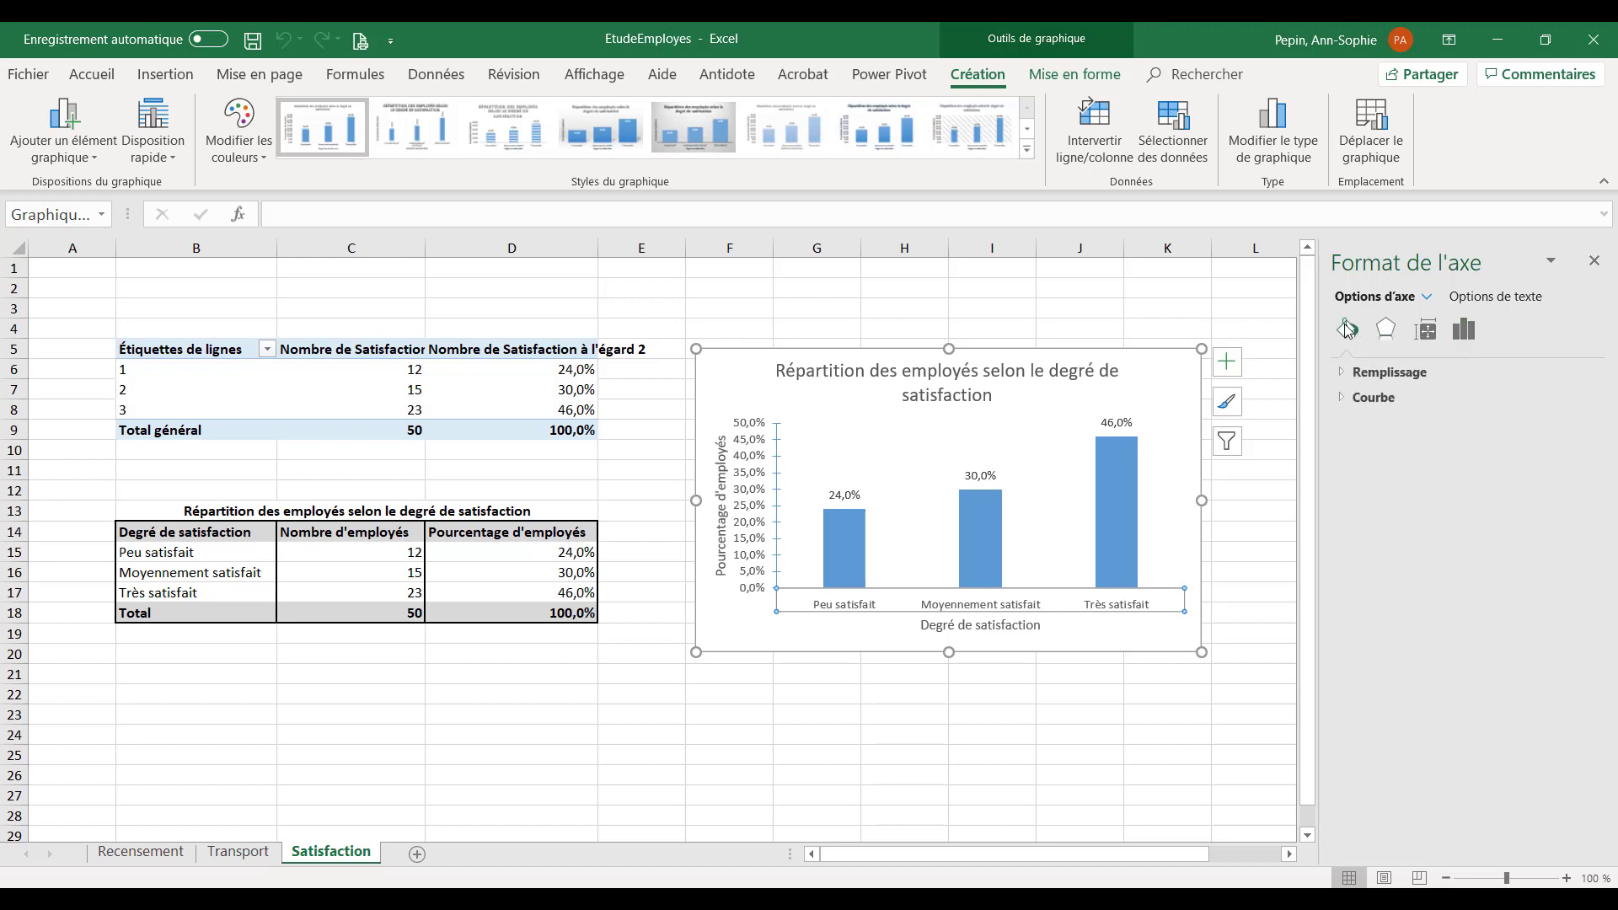
{"action": "left_click", "coordinate": [1374, 400]}
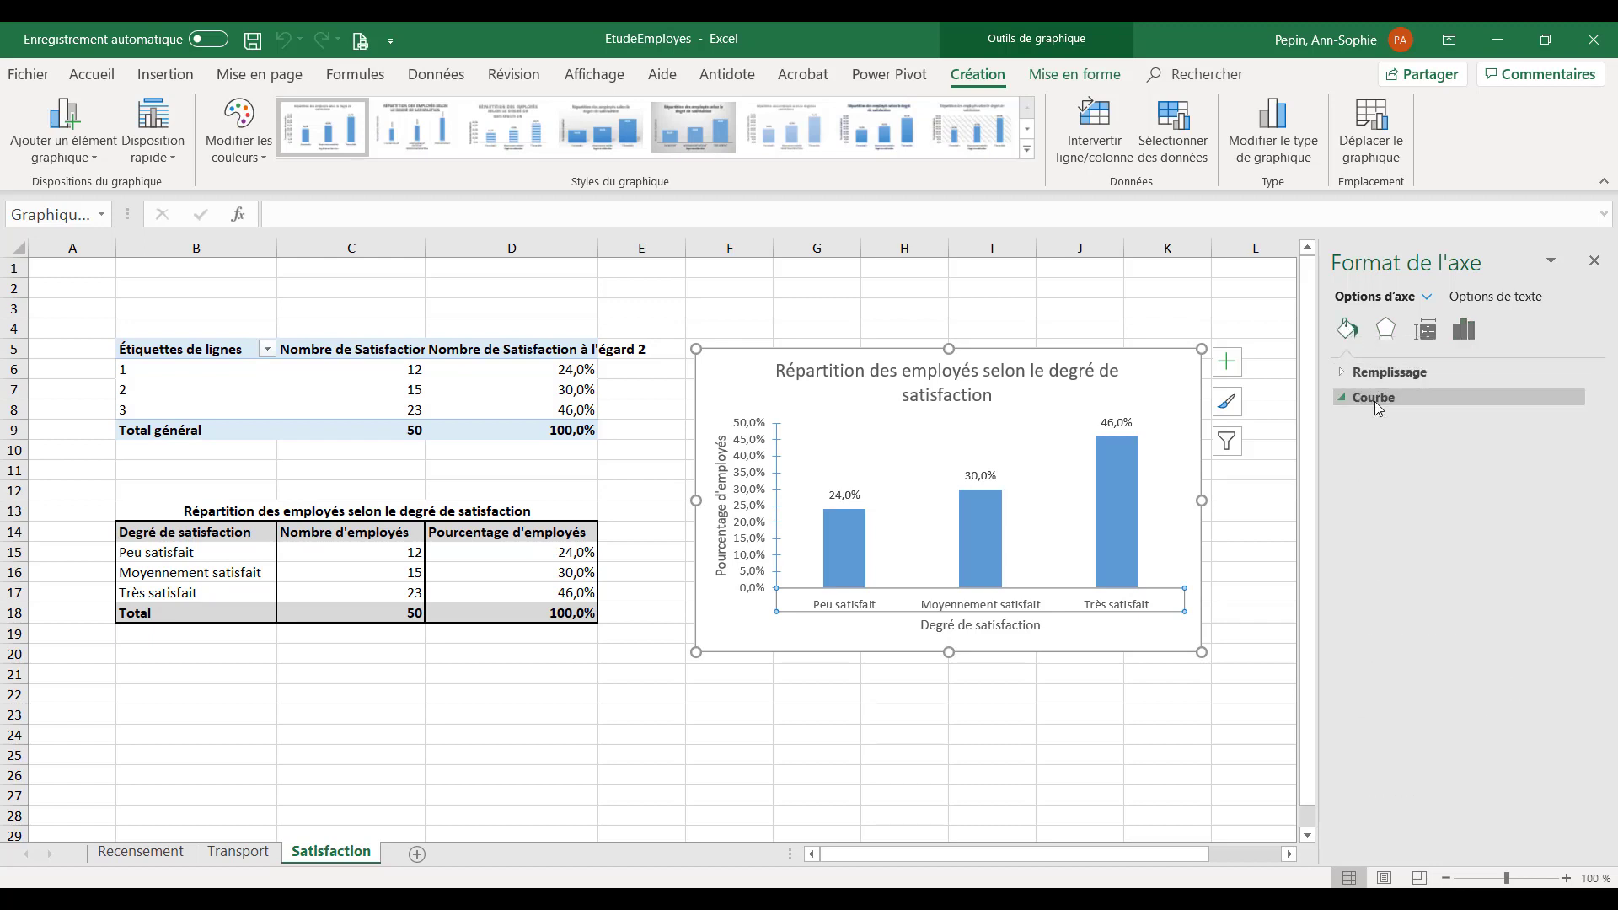
{"action": "left_click", "coordinate": [1392, 453]}
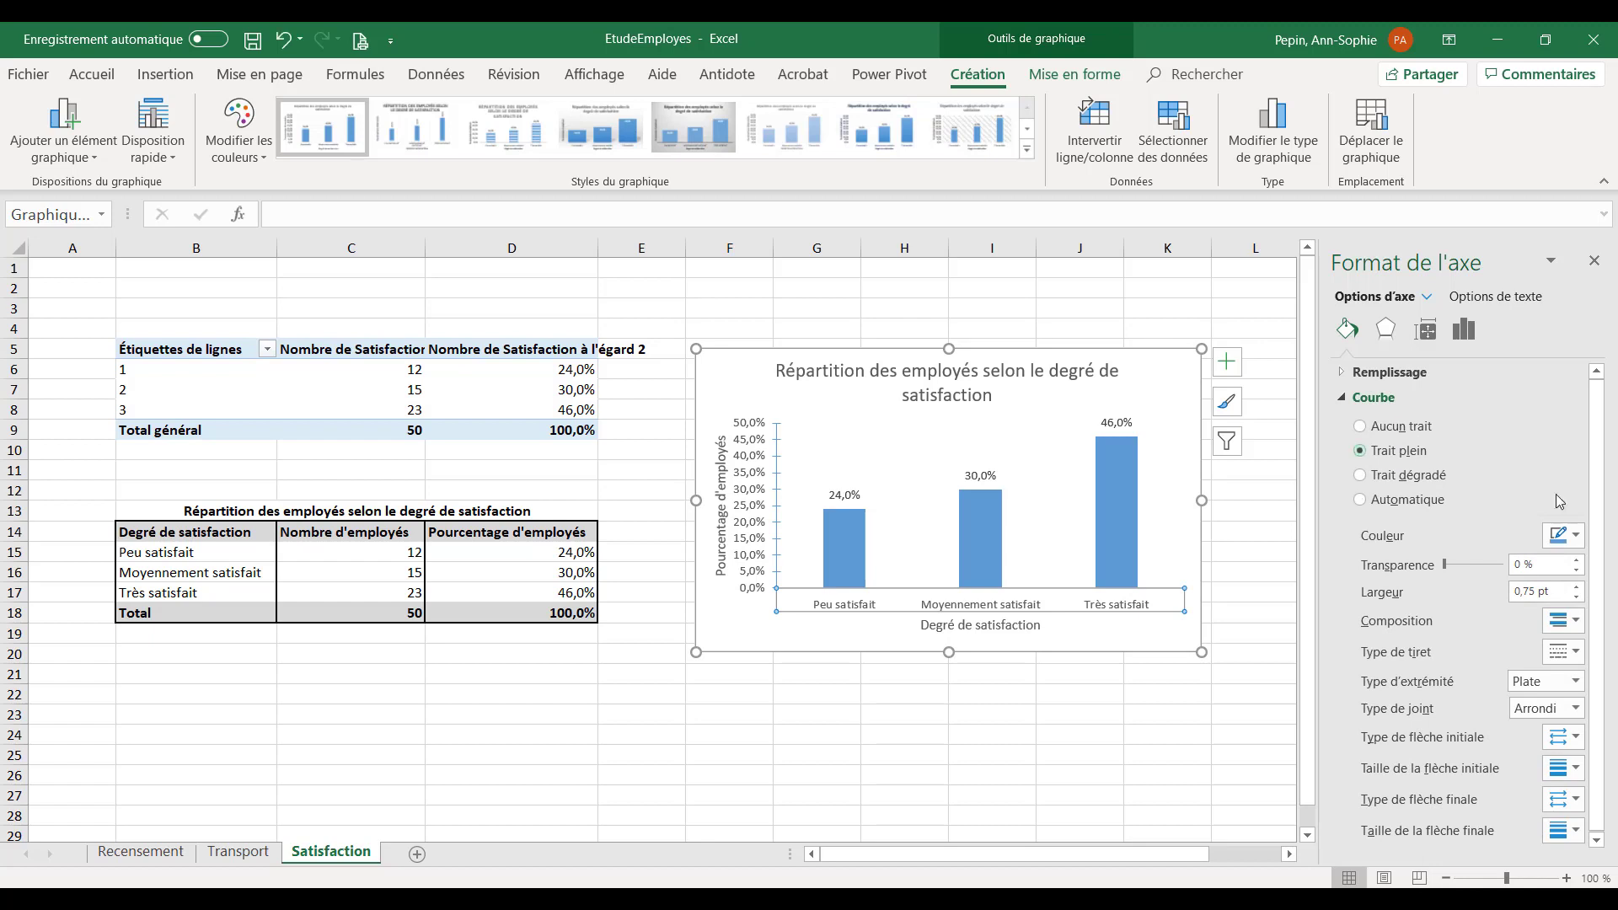
{"action": "left_click", "coordinate": [1565, 536]}
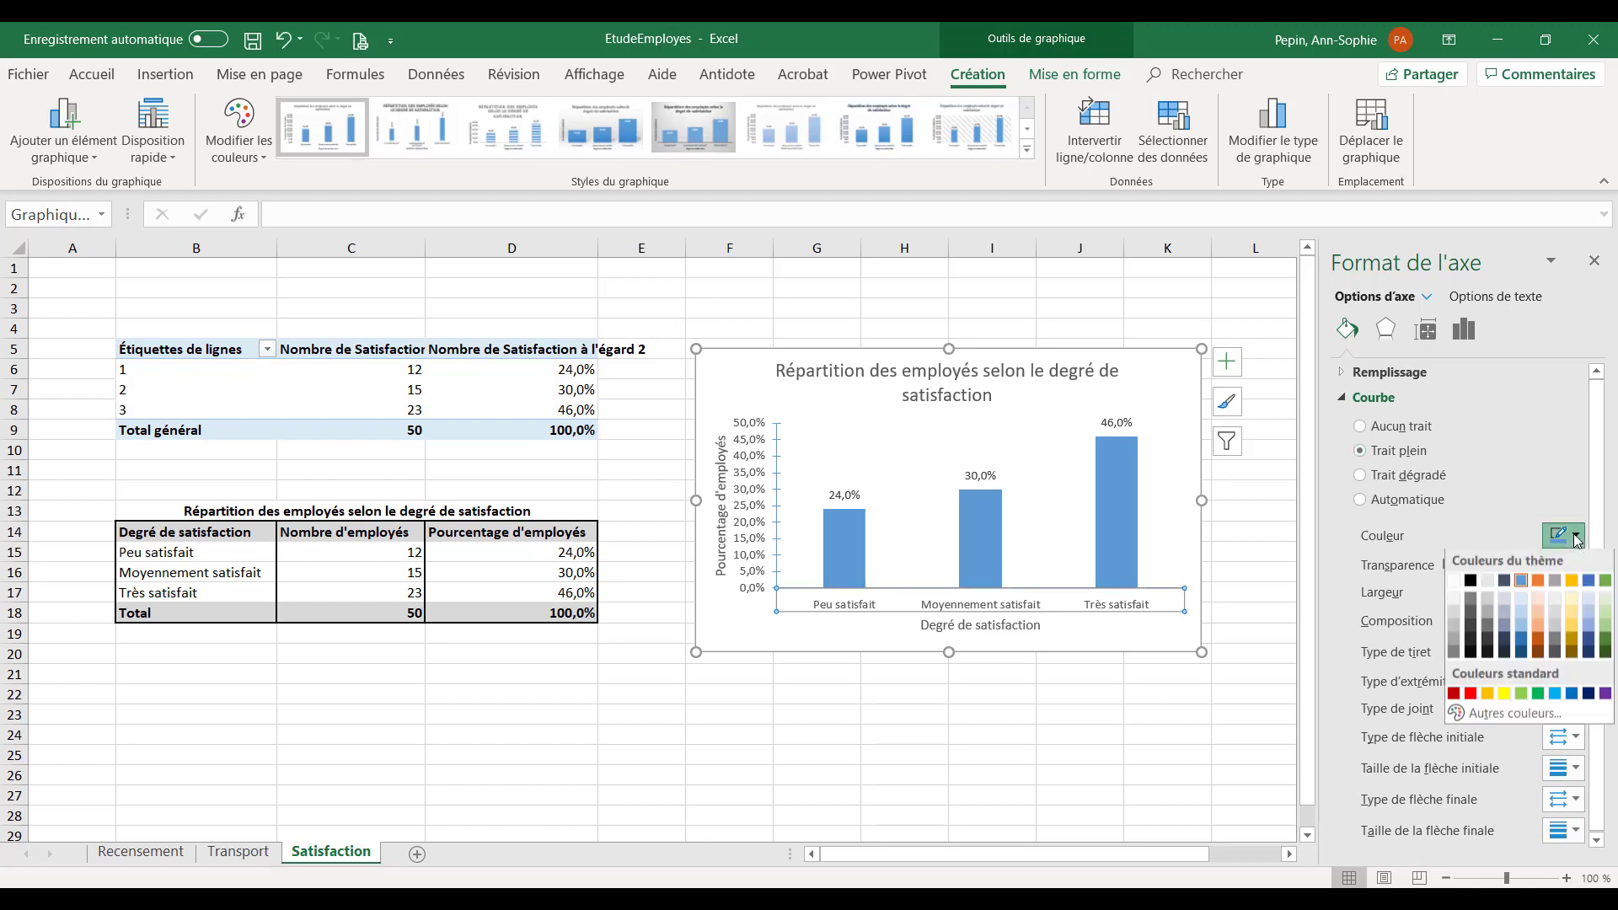
{"action": "left_click", "coordinate": [1487, 584]}
{"action": "left_click", "coordinate": [1103, 634]}
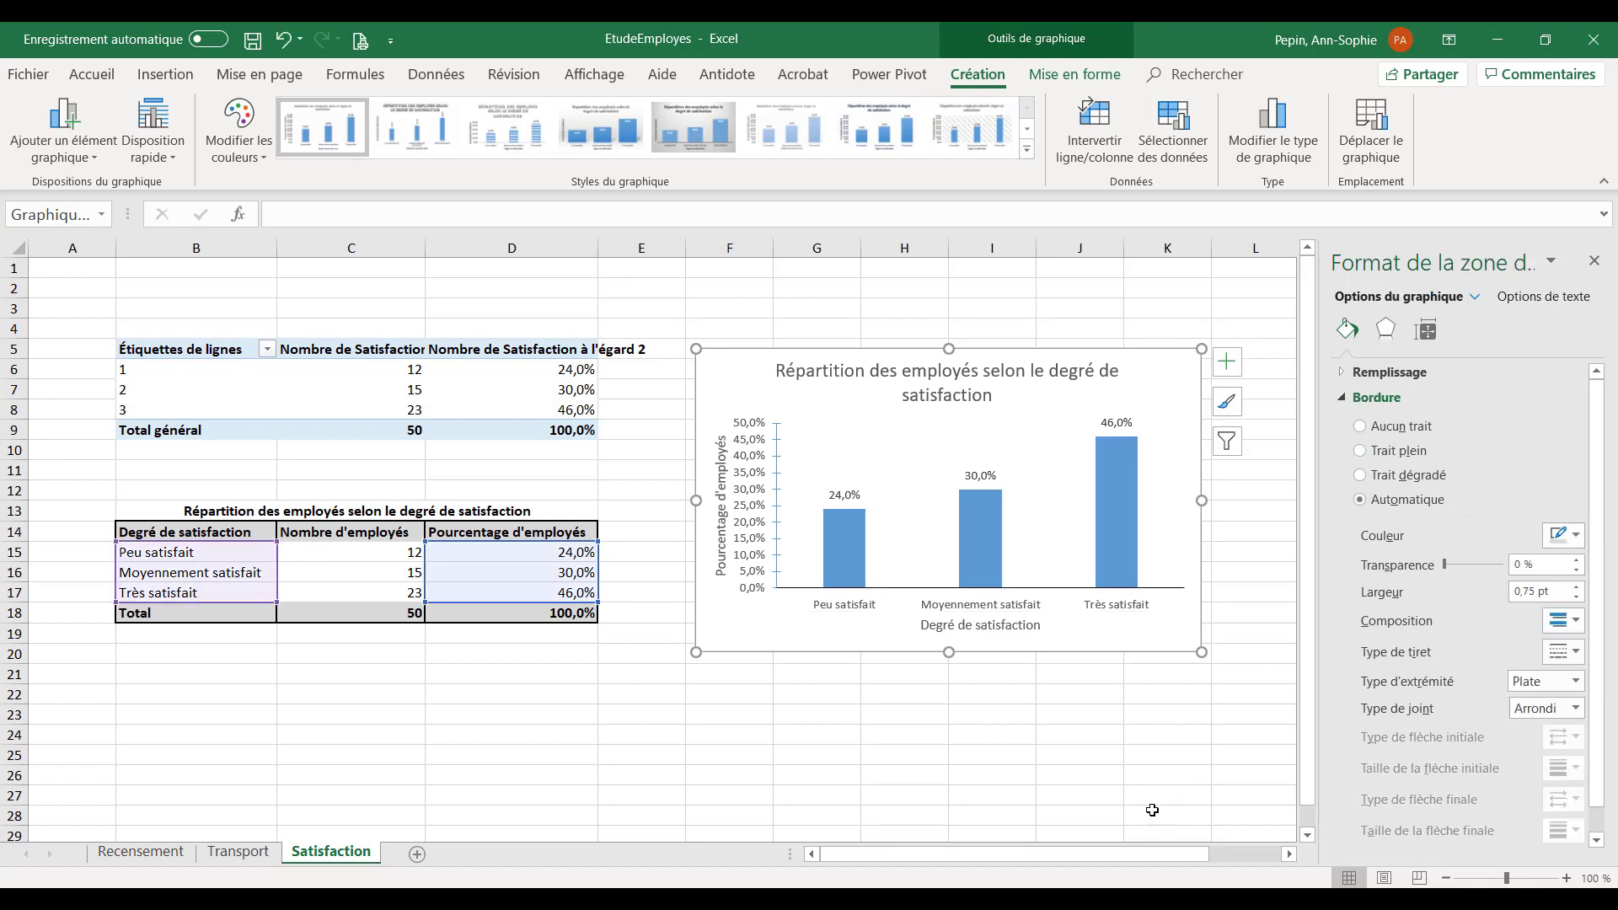
Step: Make the vertical axis a solid black line and add an arrowhead at its upper end
{"action": "left_click", "coordinate": [778, 445]}
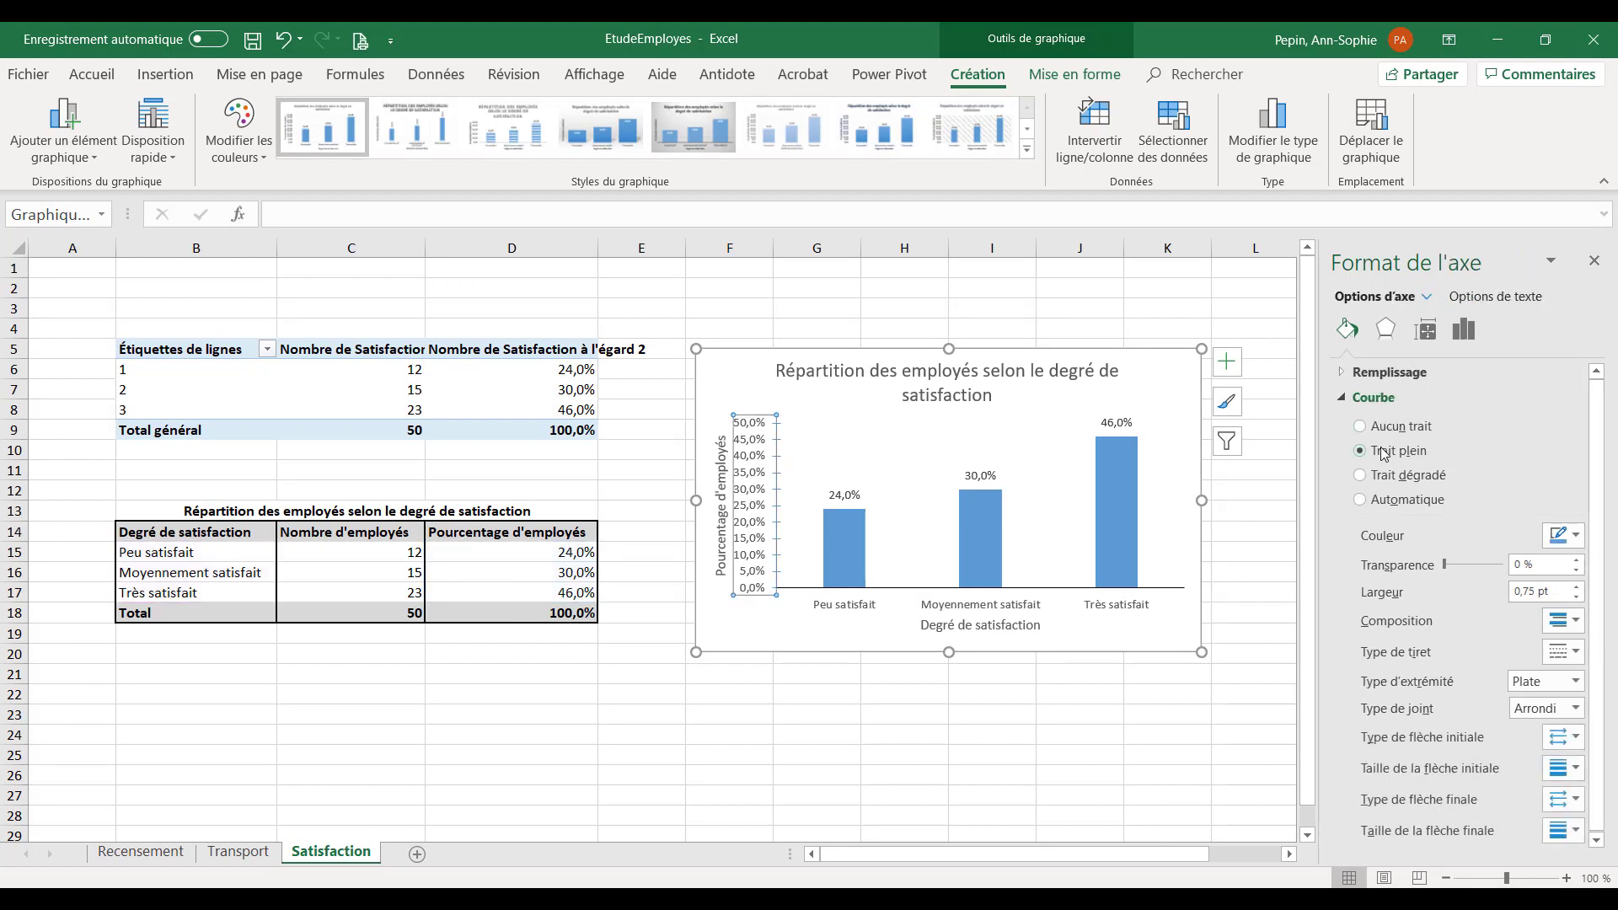
{"action": "left_click", "coordinate": [1569, 537]}
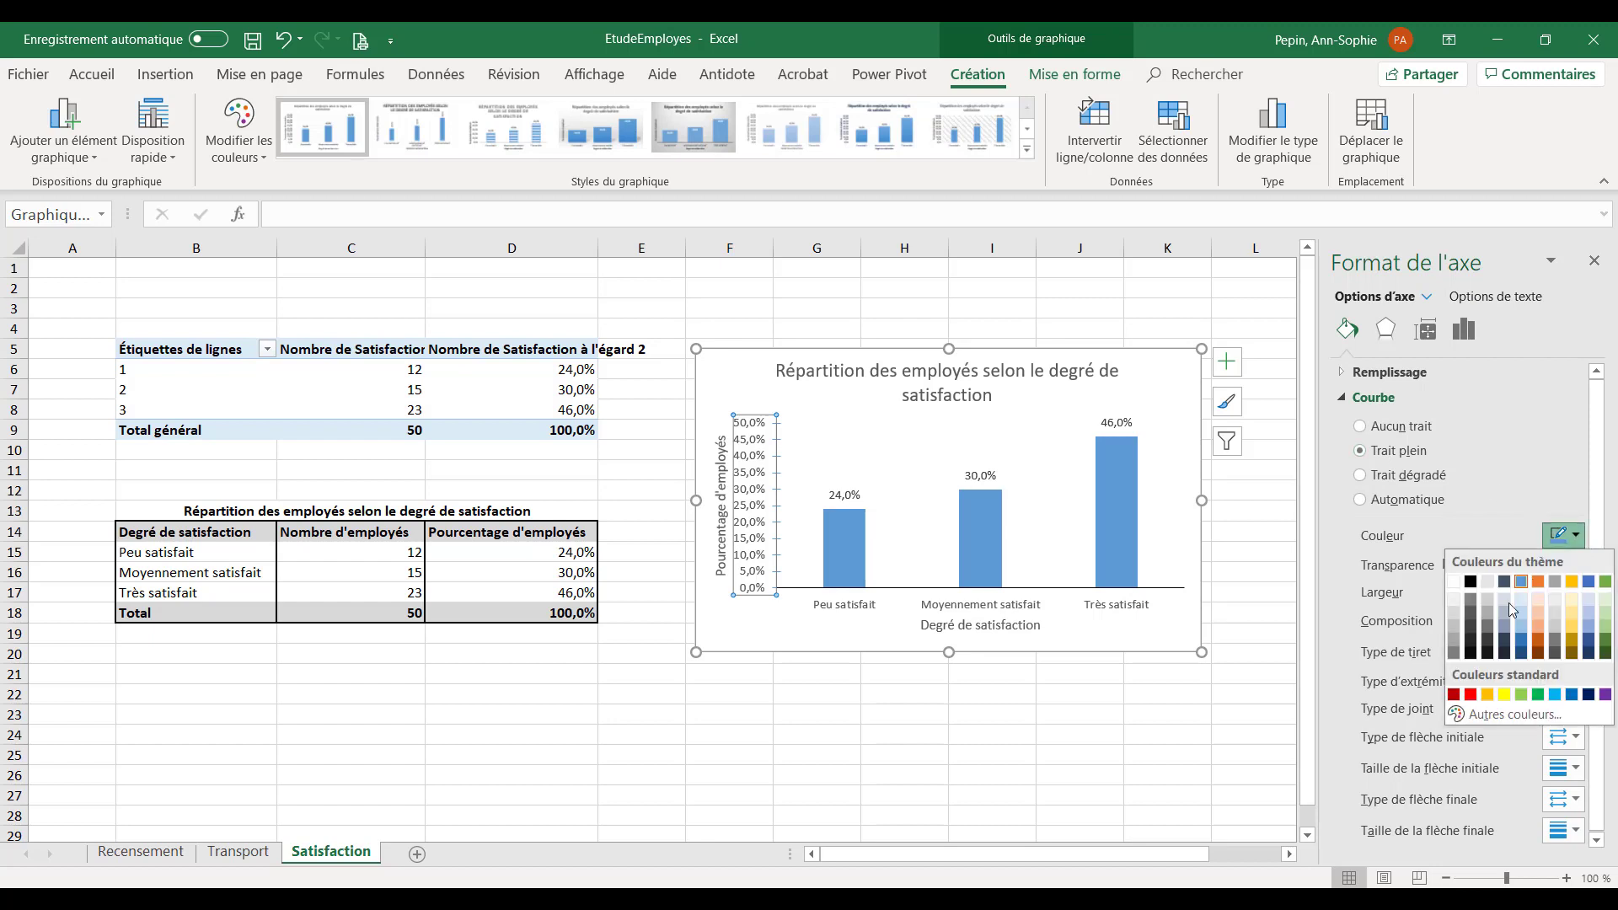
{"action": "left_click", "coordinate": [1471, 581]}
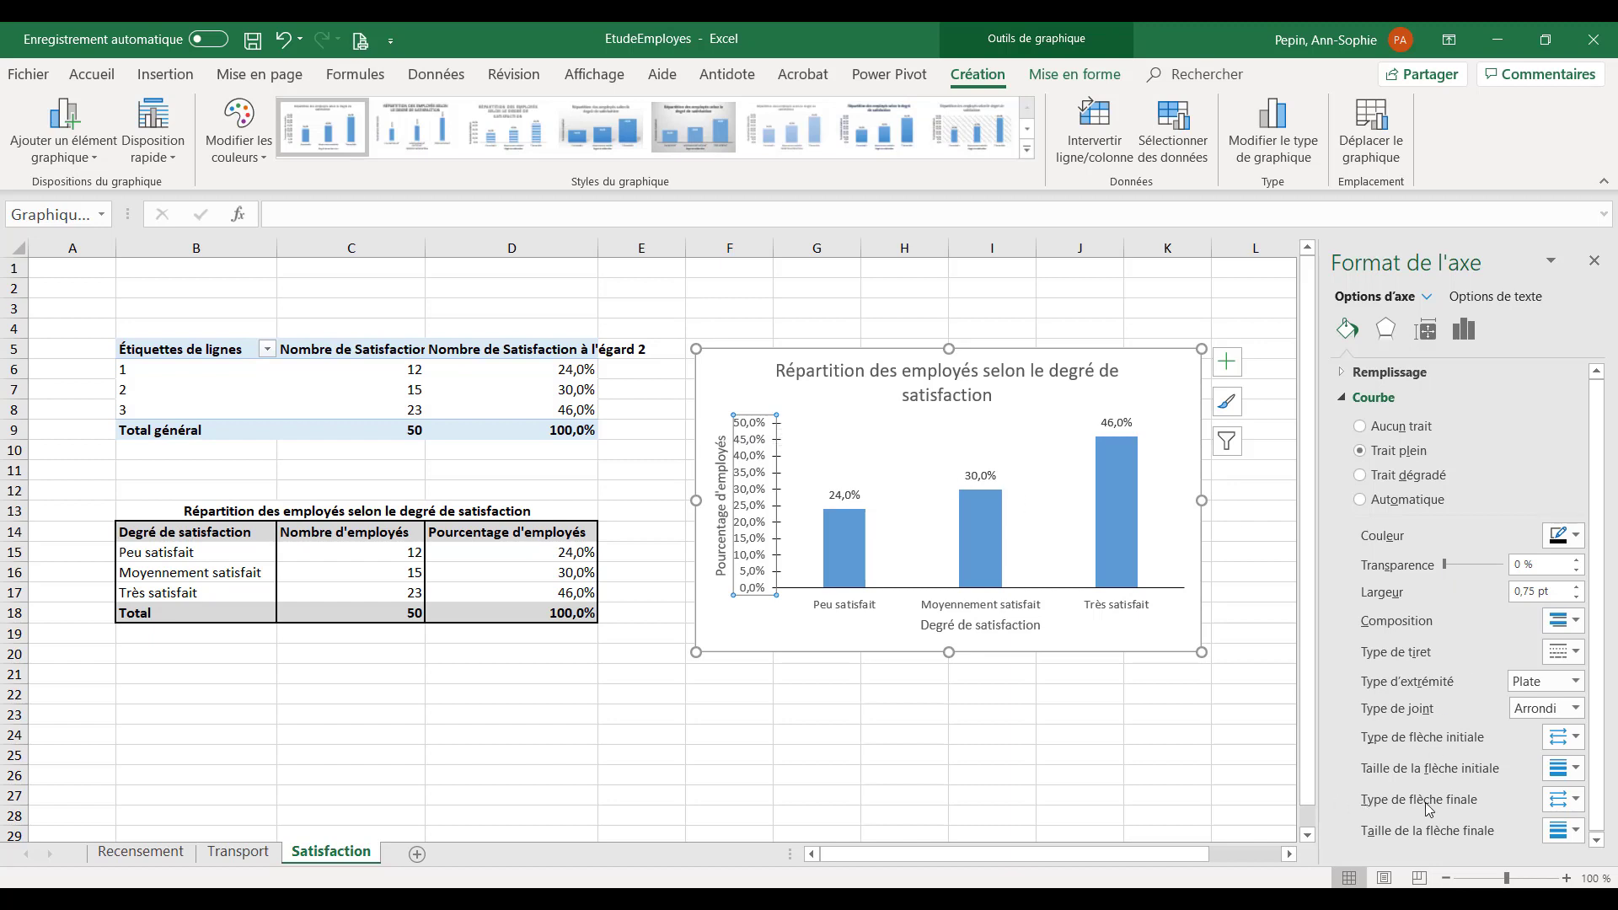
{"action": "left_click", "coordinate": [1574, 802]}
{"action": "left_click", "coordinate": [1572, 805]}
{"action": "left_click", "coordinate": [1573, 804]}
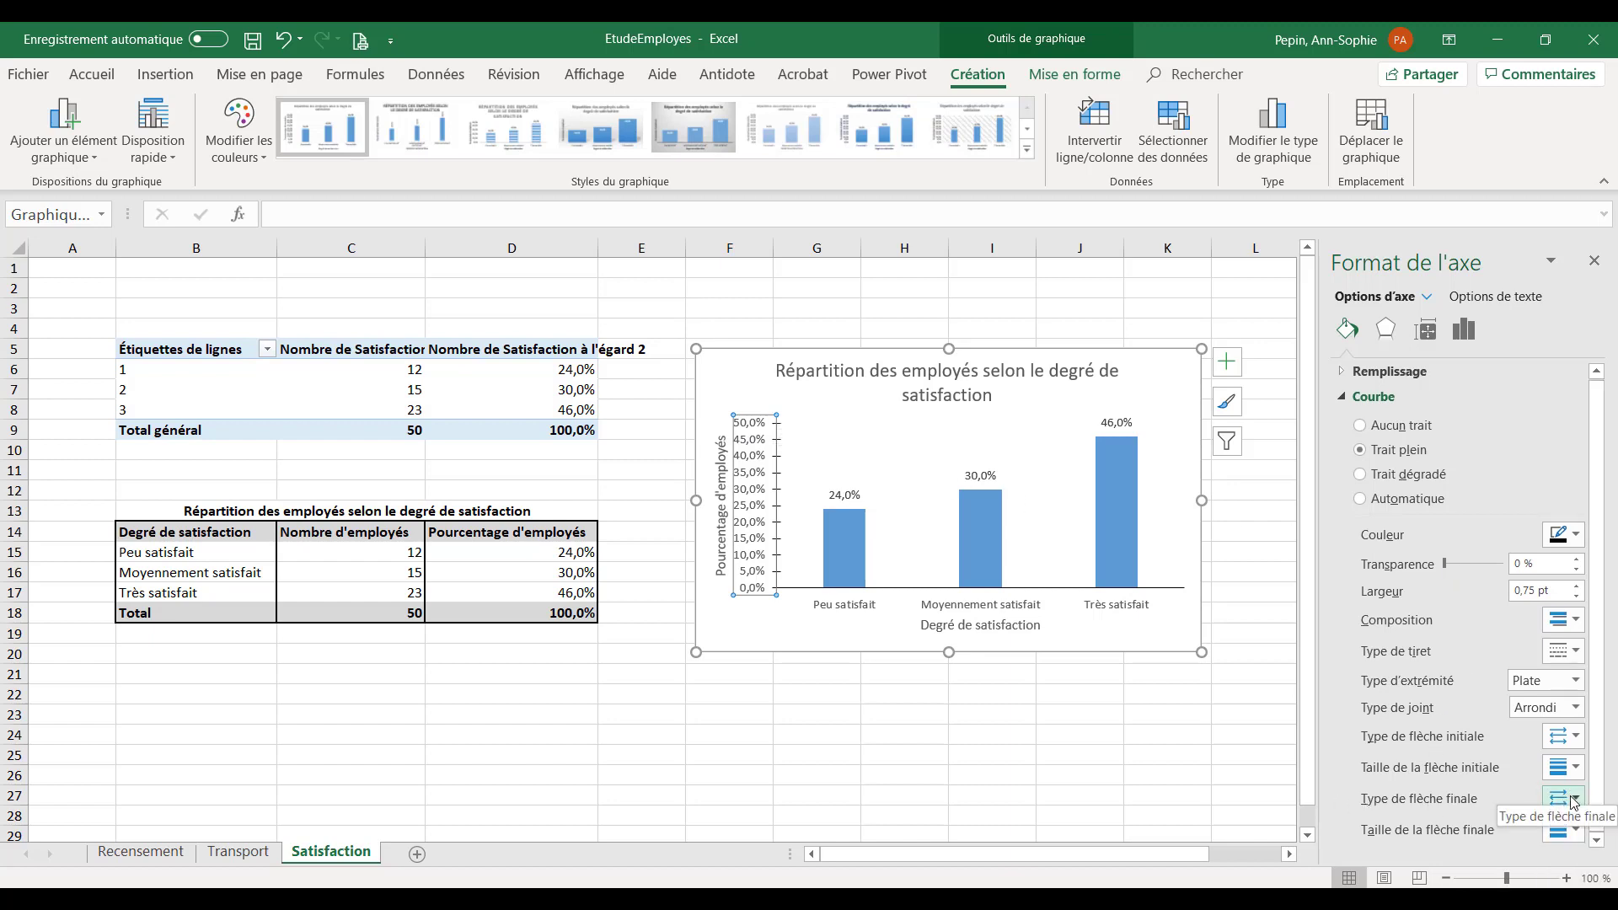
{"action": "left_click", "coordinate": [1558, 829]}
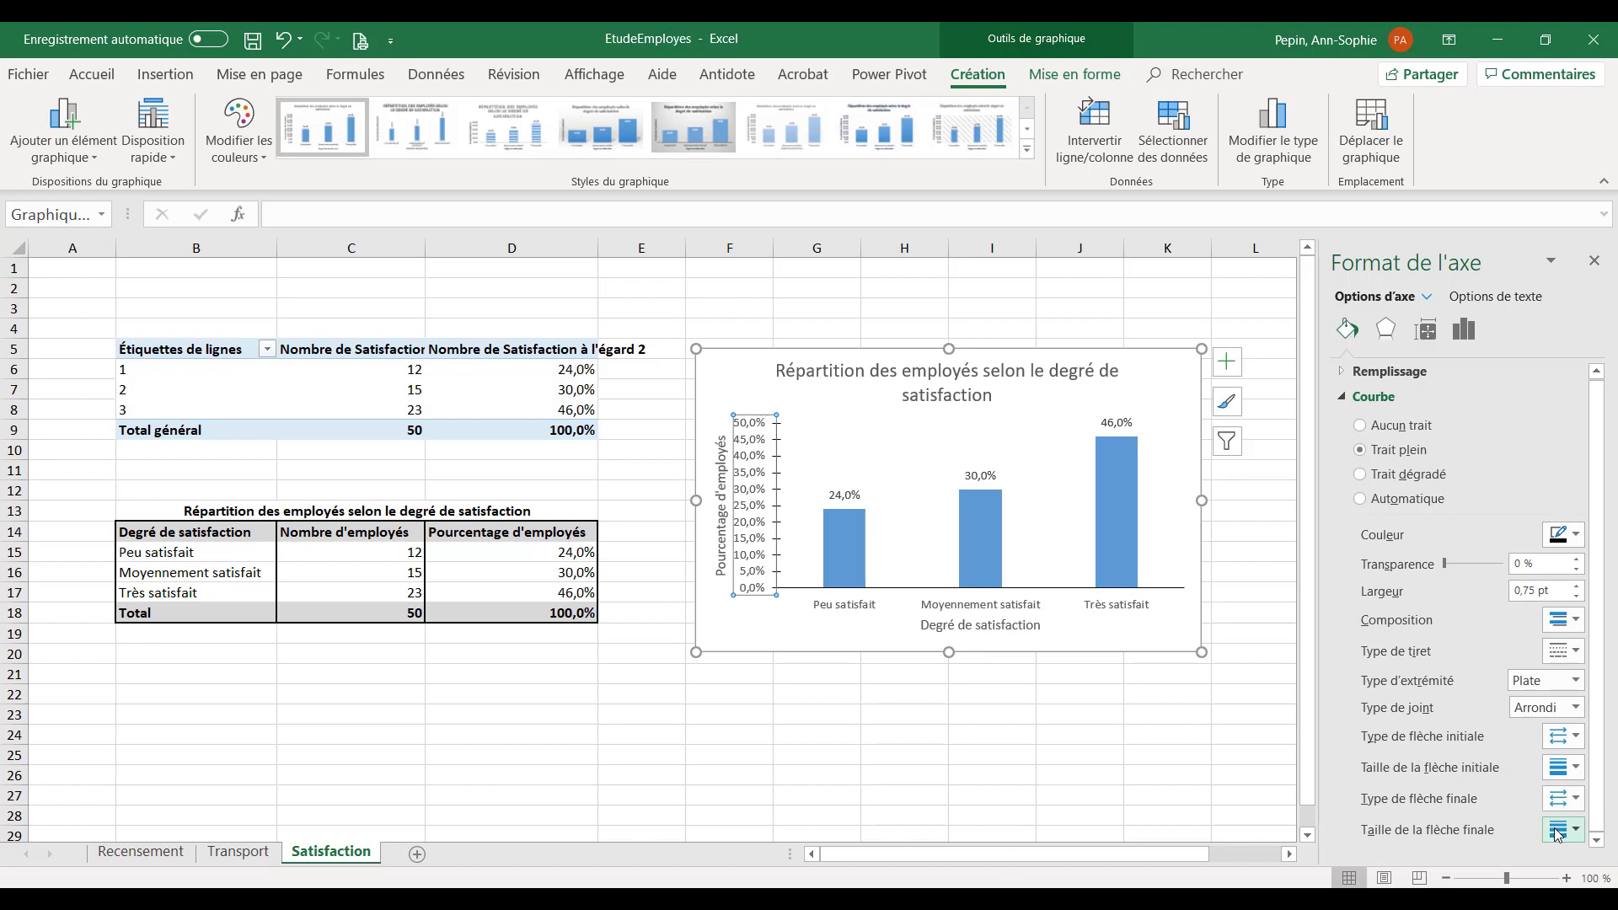
{"action": "left_click", "coordinate": [812, 632]}
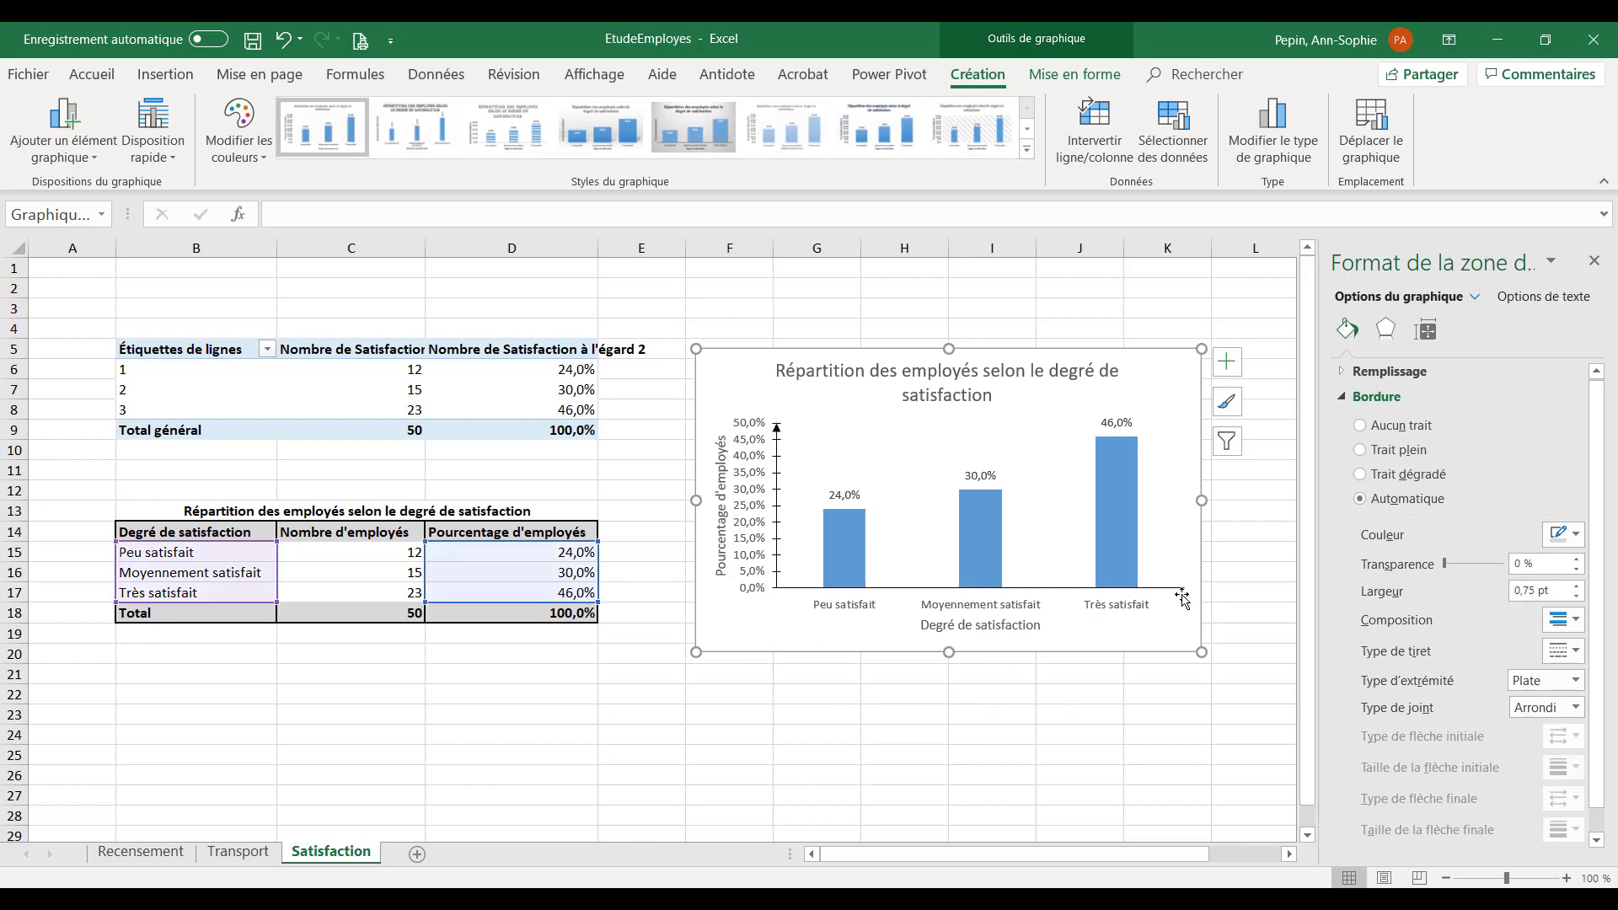